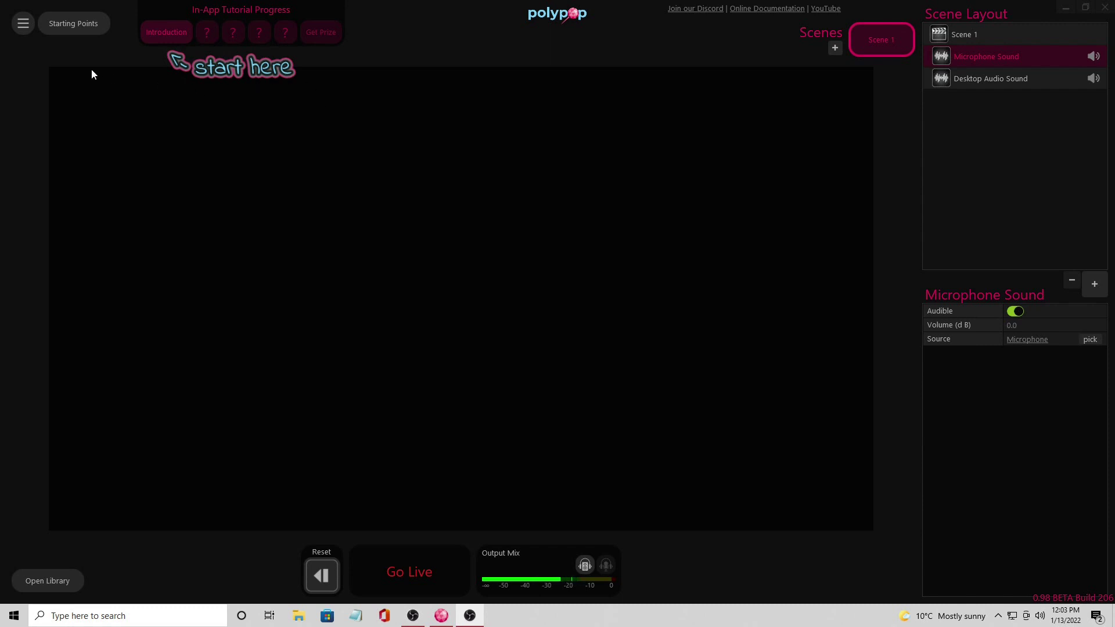
Examine the Graphics, Output, User Interface and Connected Accounts preferences
click(21, 28)
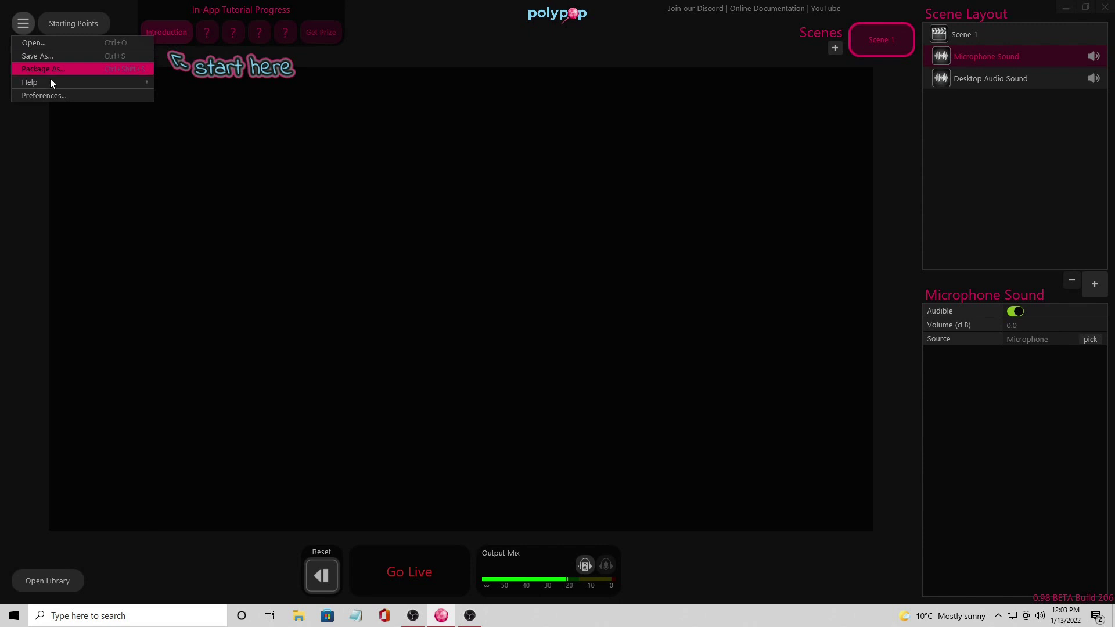
click(57, 97)
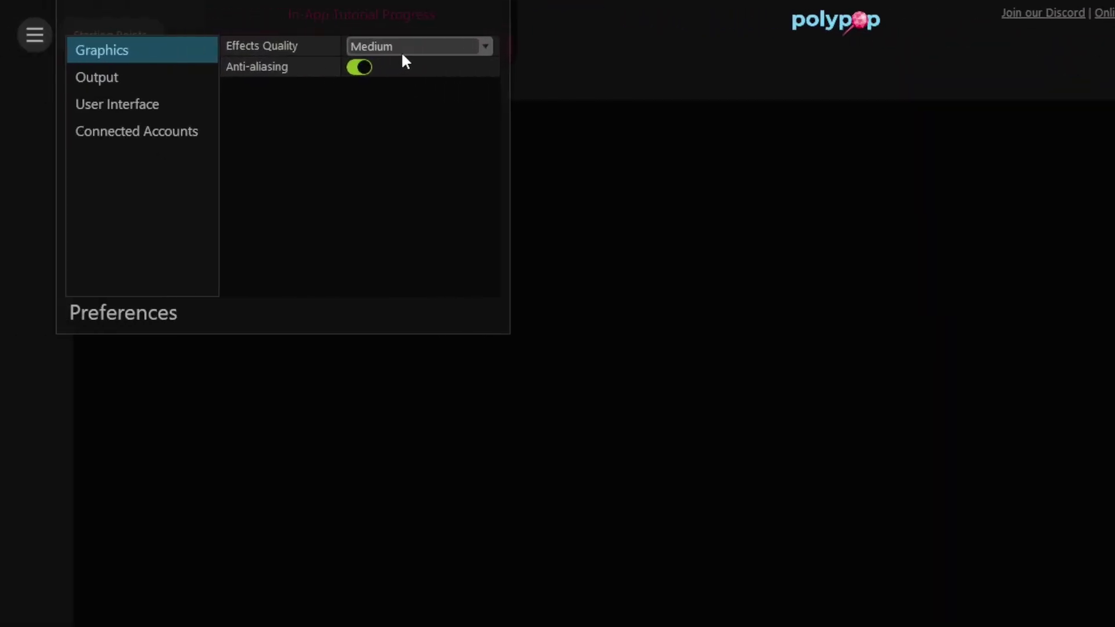
click(121, 87)
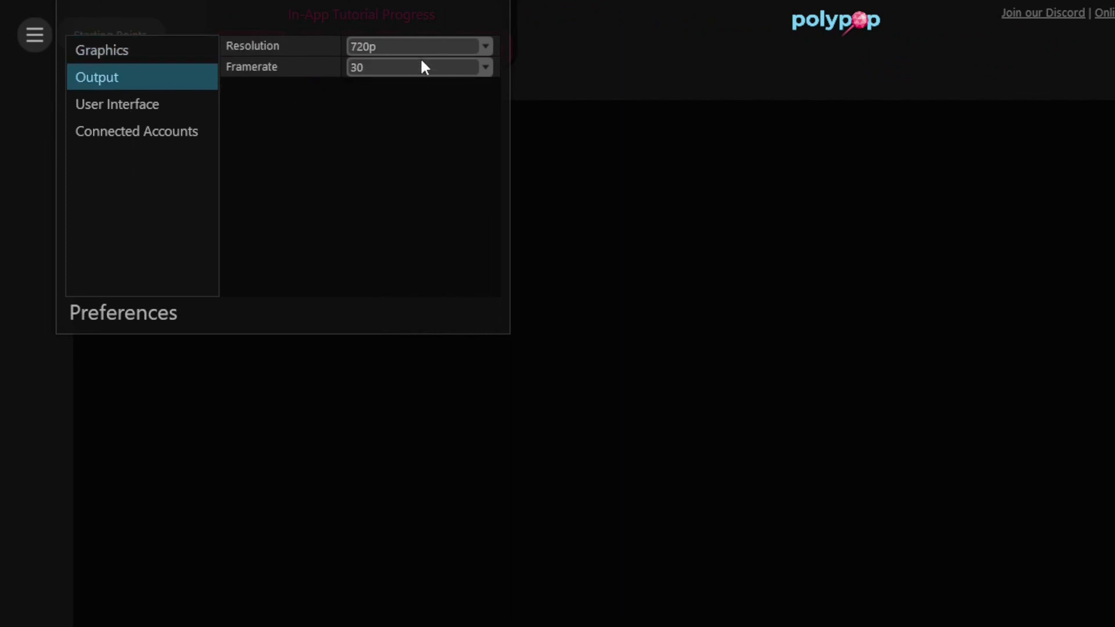
click(168, 108)
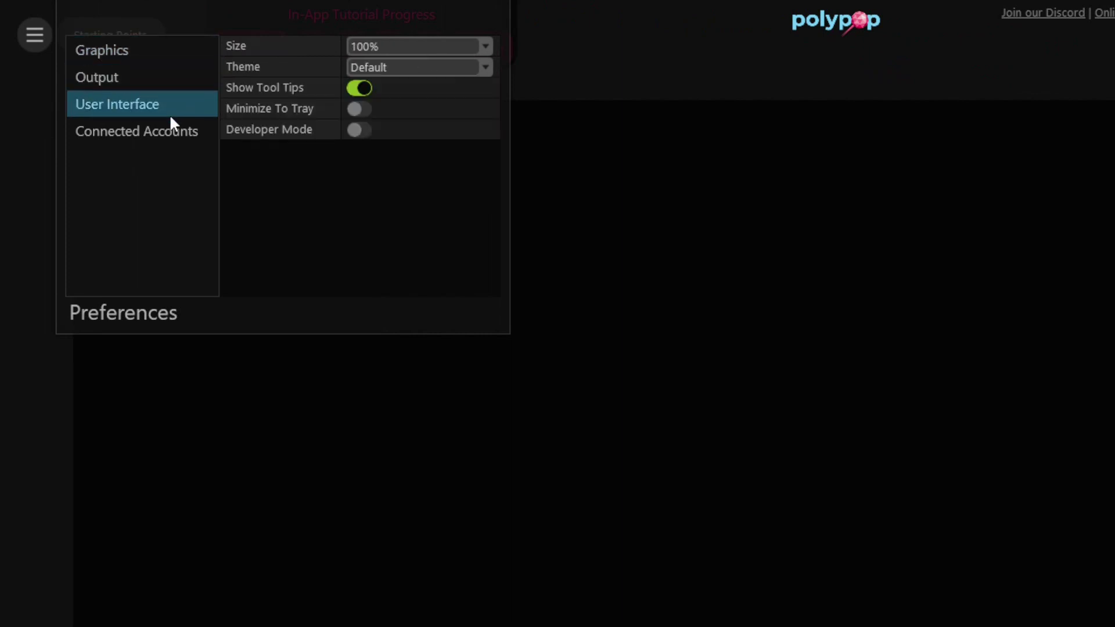
click(172, 138)
click(167, 105)
click(36, 24)
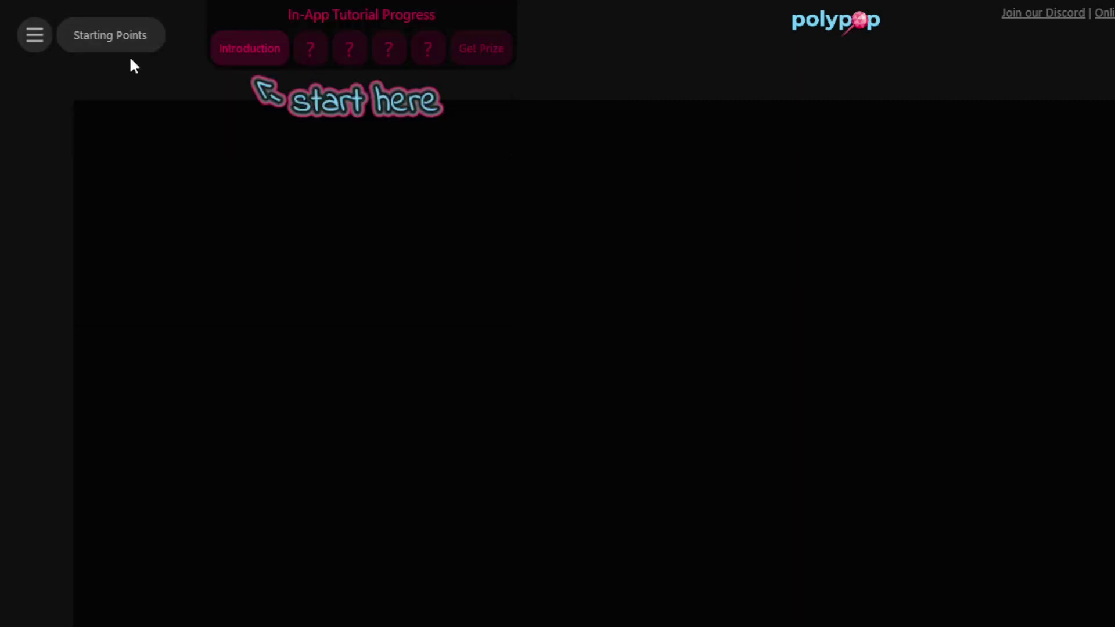
Look through the Basic, In-App Tutorials and Themes starting points, leaving without opening one
click(118, 44)
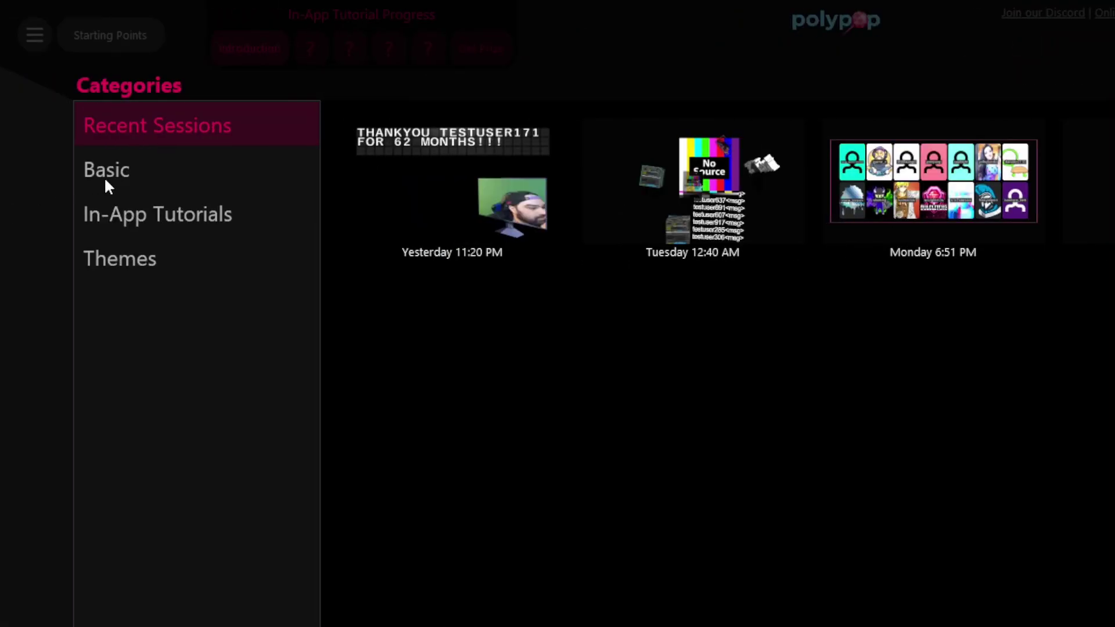
click(105, 185)
click(193, 229)
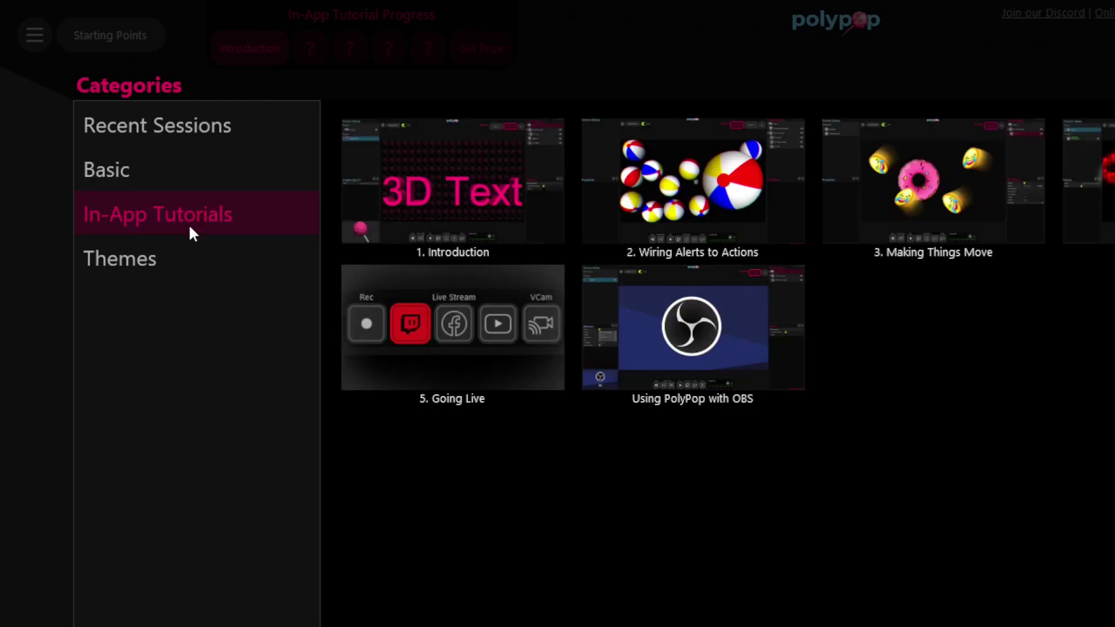
click(188, 263)
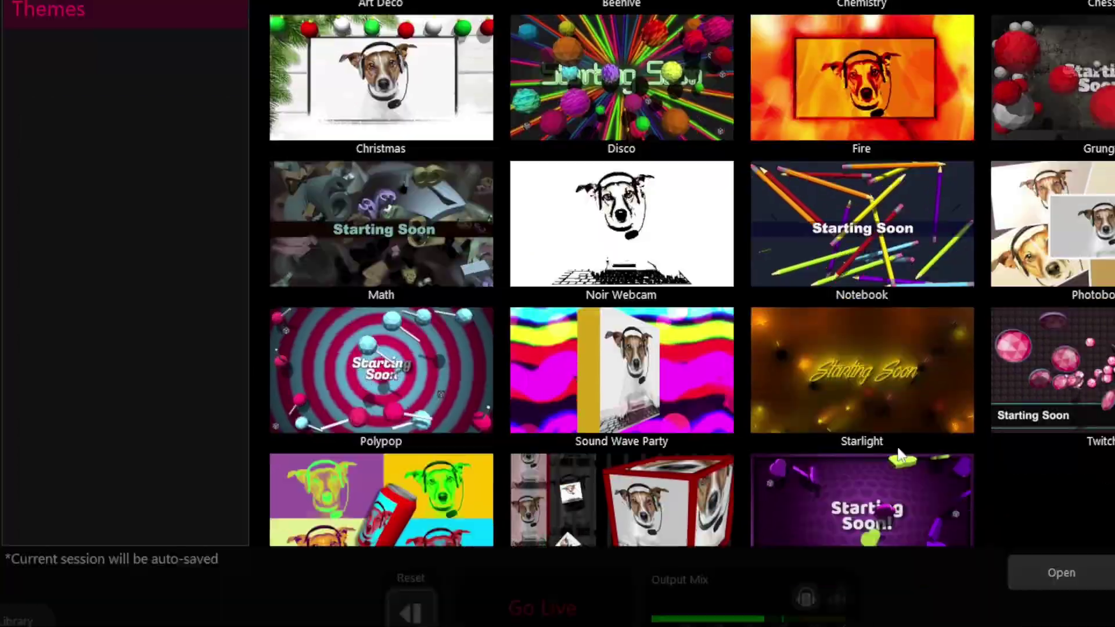
click(830, 511)
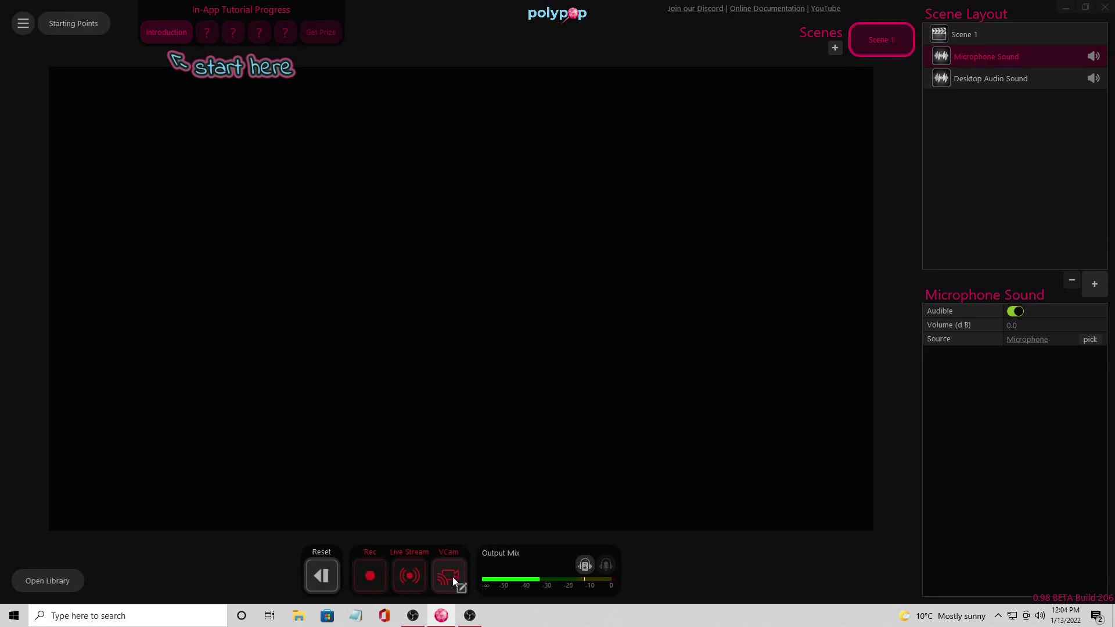
Examine the go-live output options and the source types that can be added to the Library
mouse_move(409, 573)
click(44, 580)
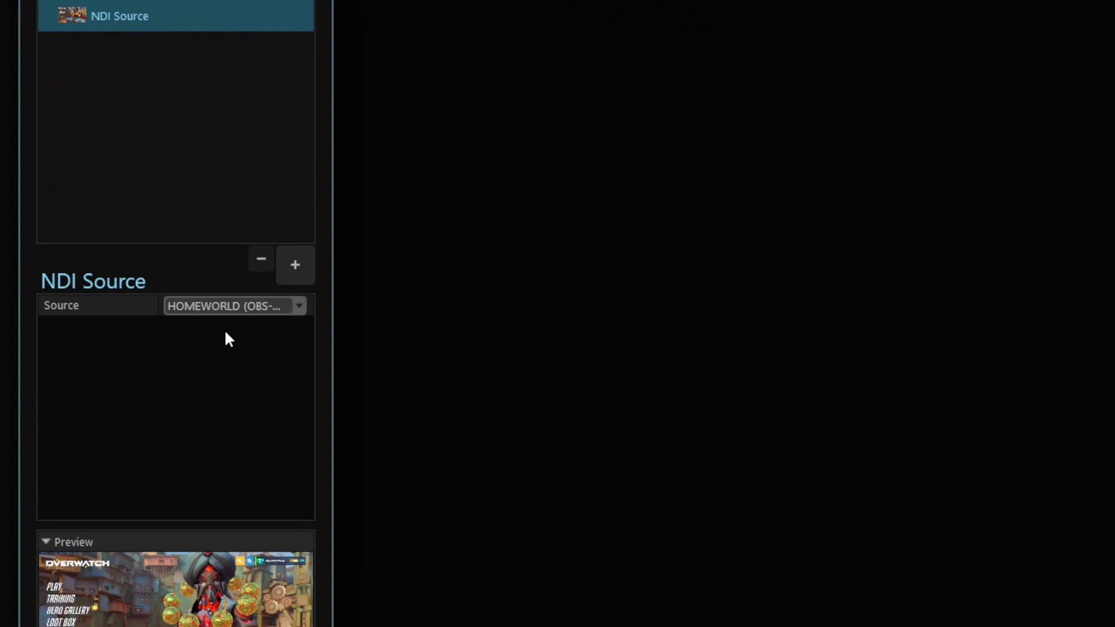
click(294, 267)
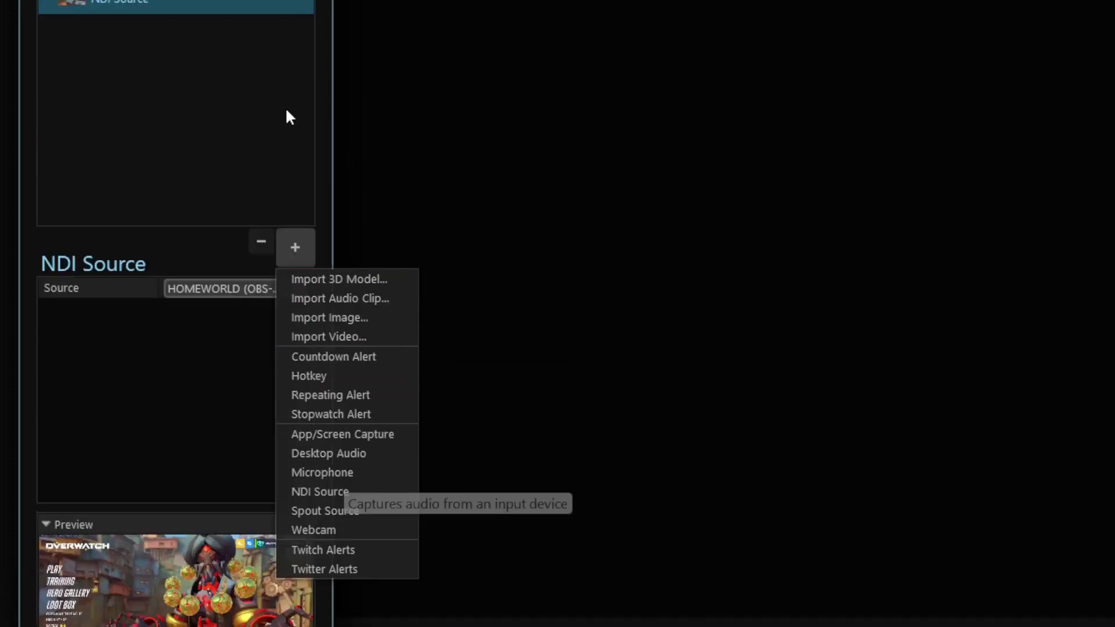
click(290, 117)
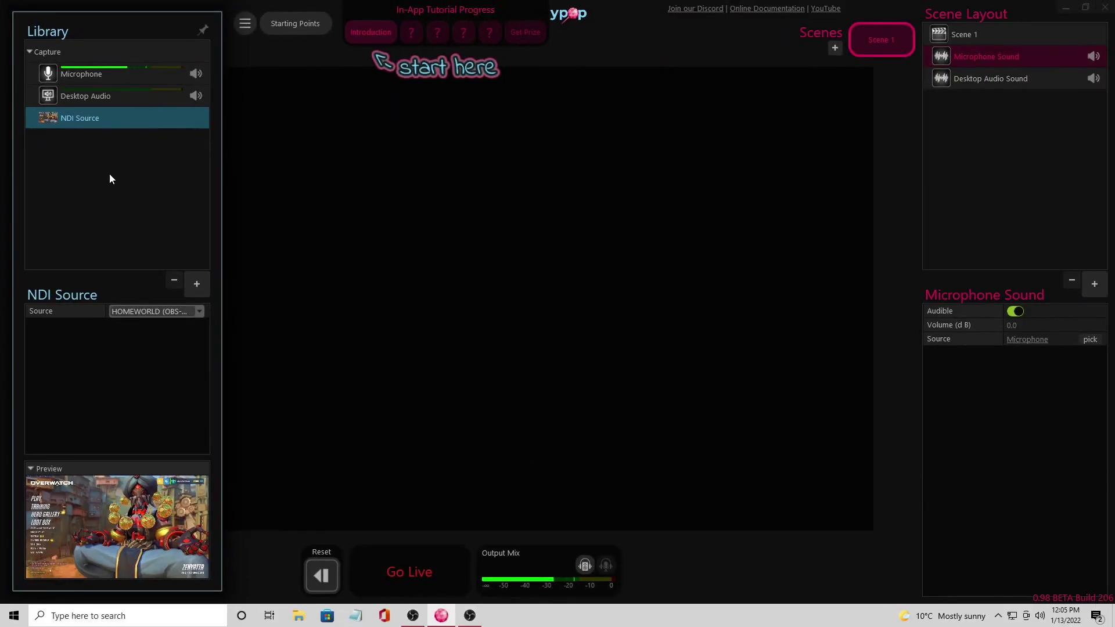
Place the NDI Source from the Library in Scene 1 and enlarge it to fill the whole canvas
drag(111, 121, 393, 194)
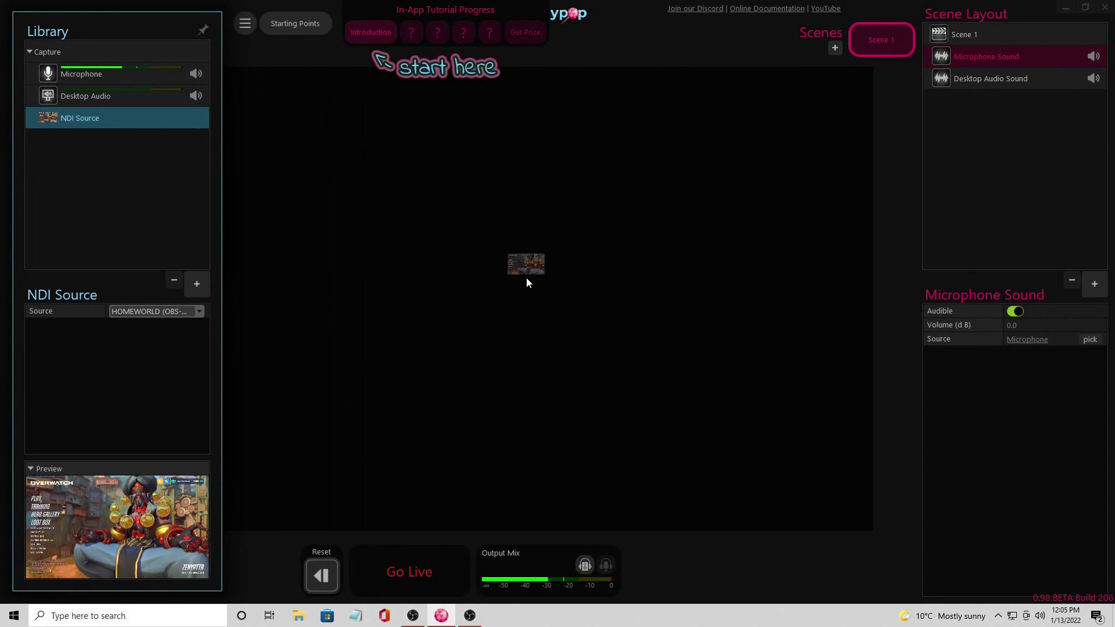
drag(527, 278, 527, 279)
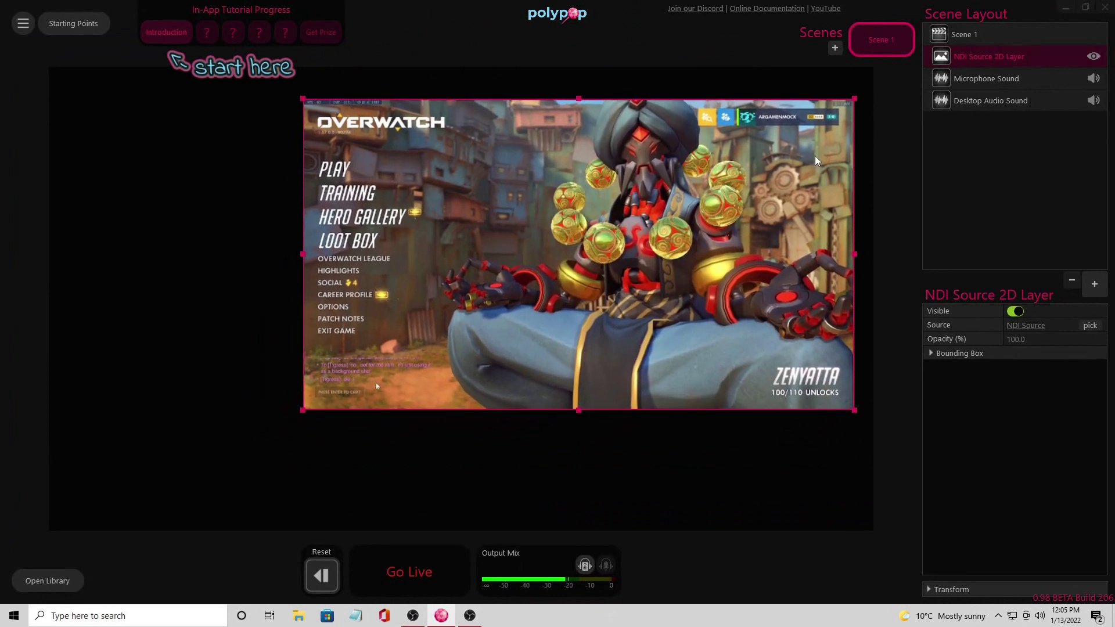
drag(816, 161, 835, 129)
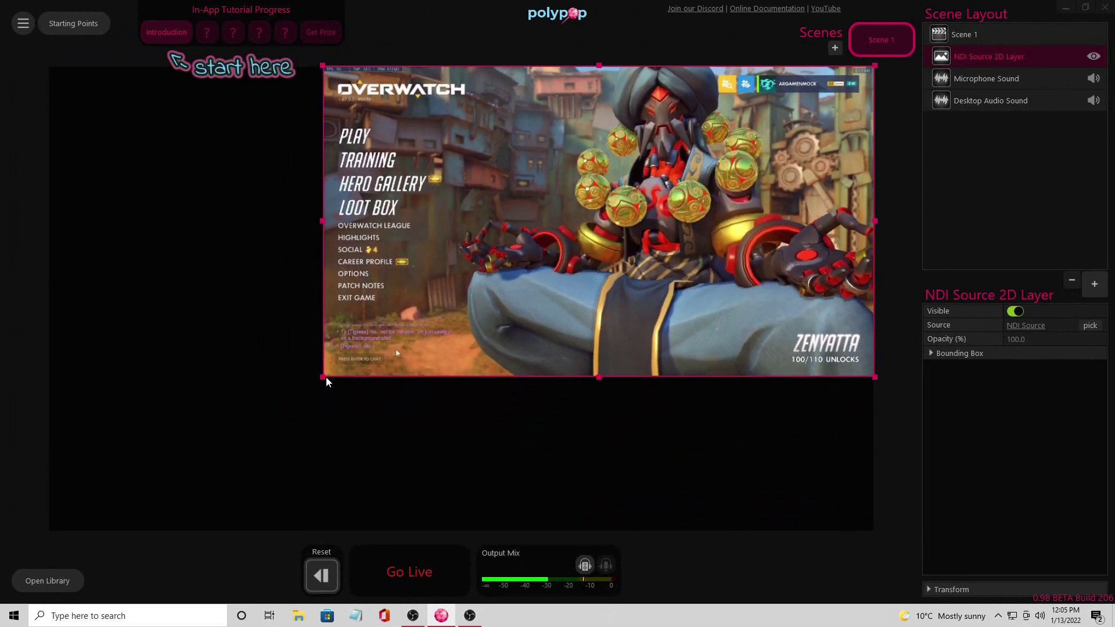
drag(326, 378, 57, 552)
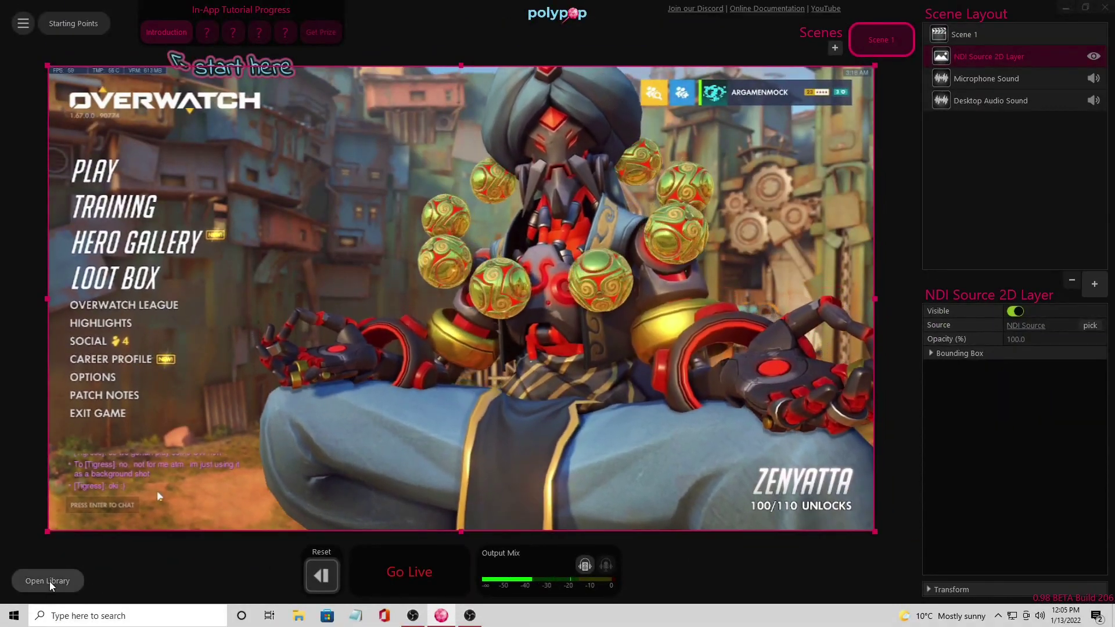
Add a Webcam source to the Library using the c922 Pro Stream Webcam at 800x600 resolution
click(49, 580)
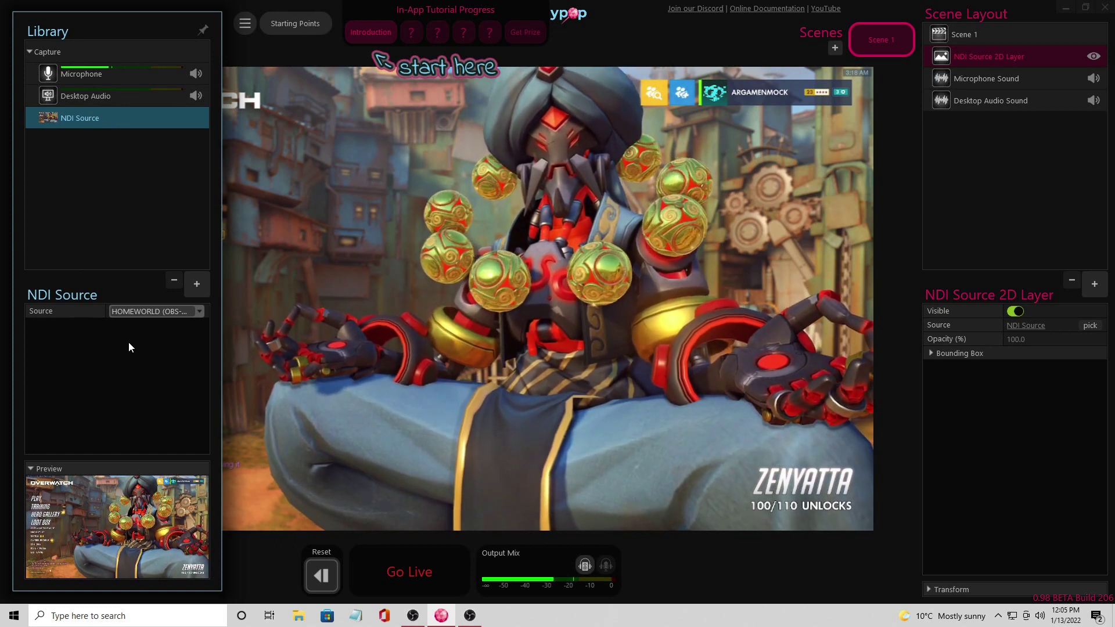
click(201, 287)
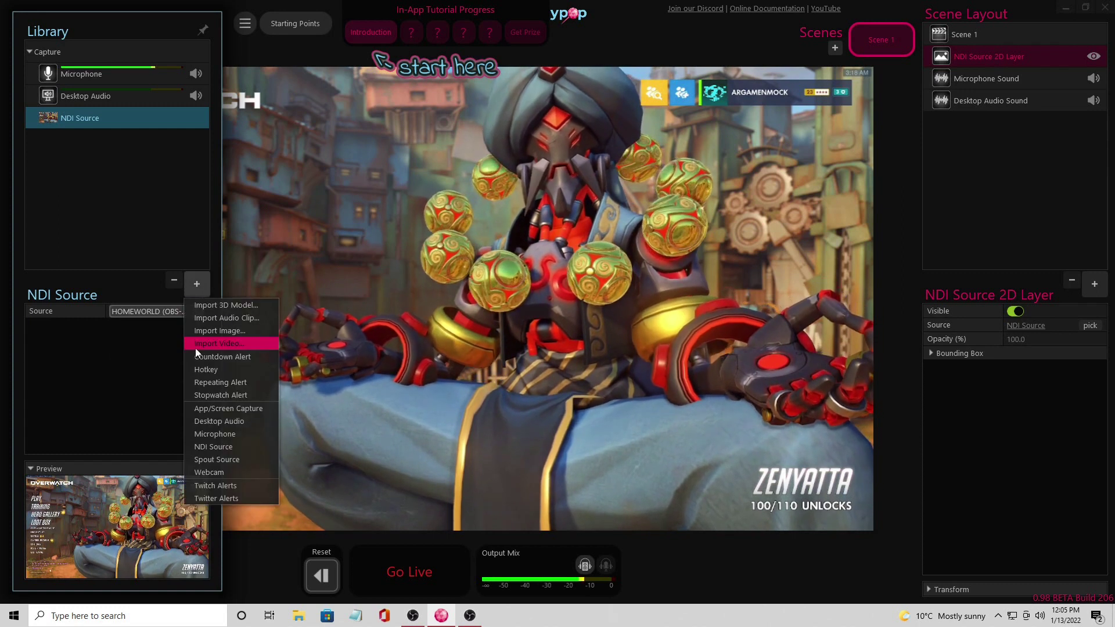
click(214, 473)
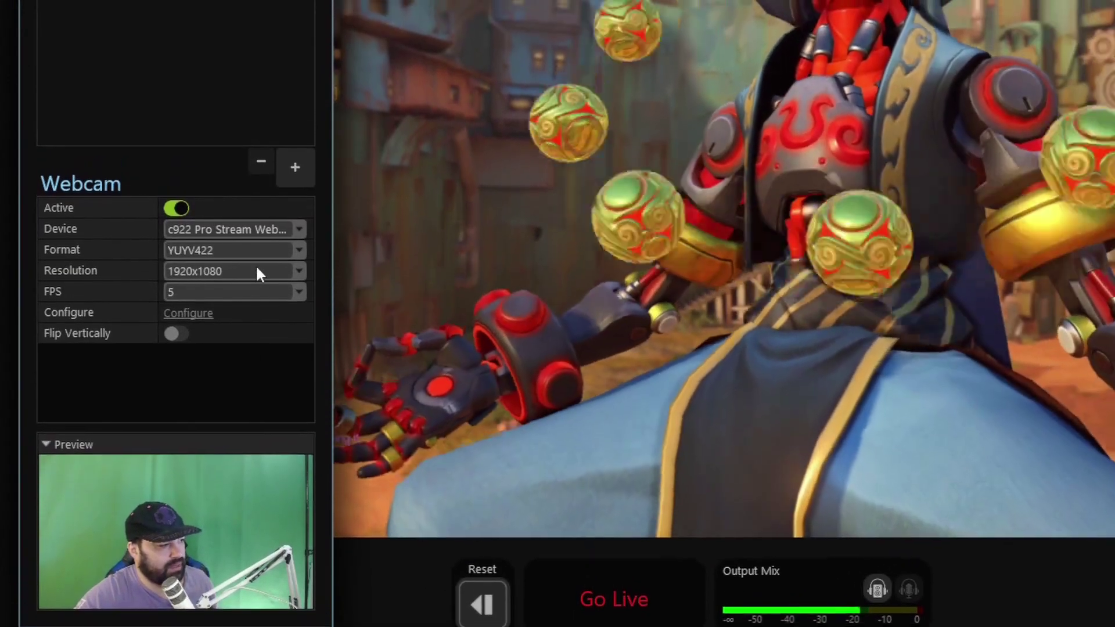
click(257, 216)
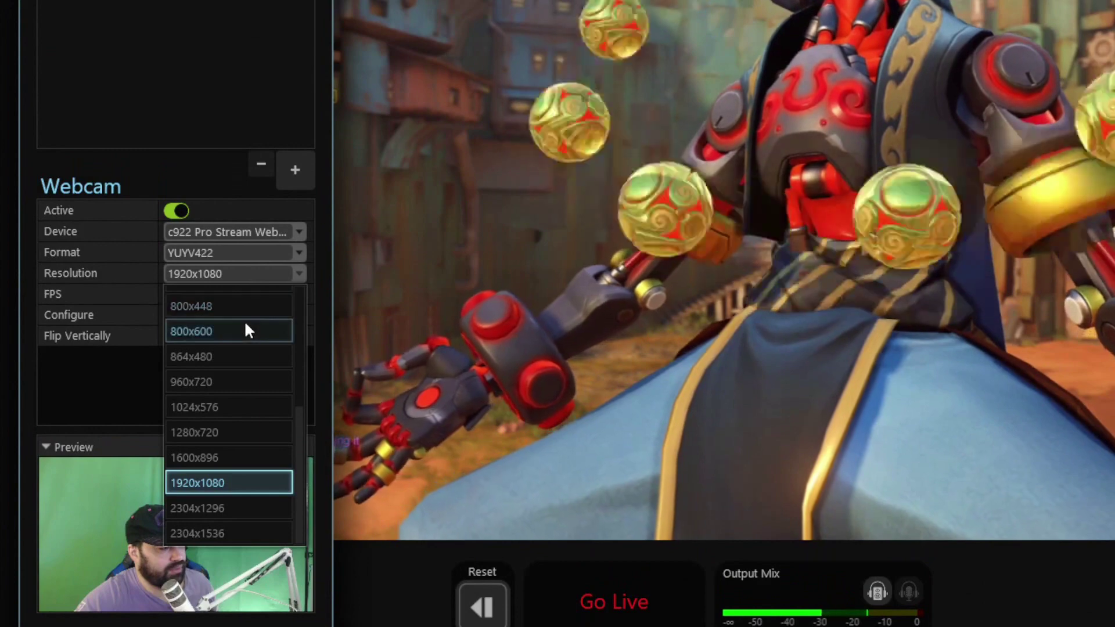
click(244, 331)
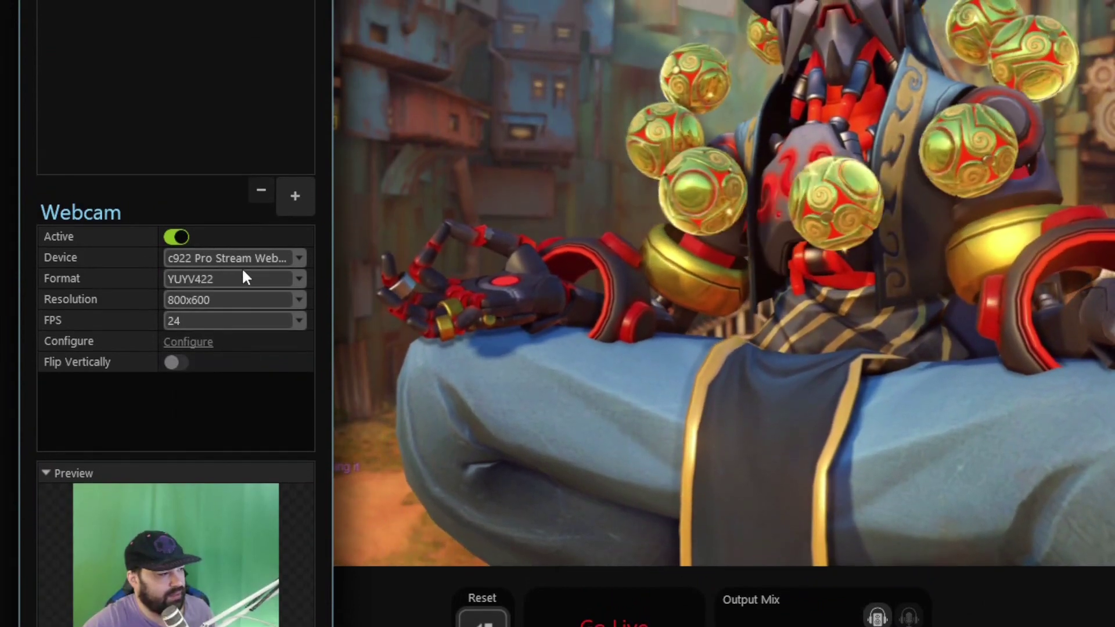
click(238, 259)
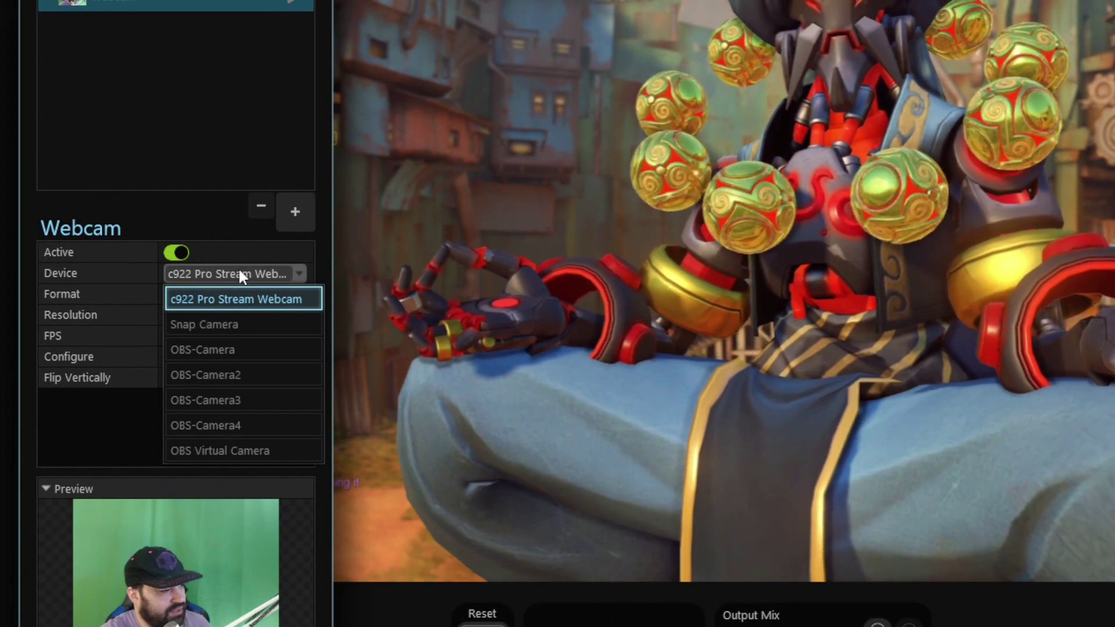
click(241, 272)
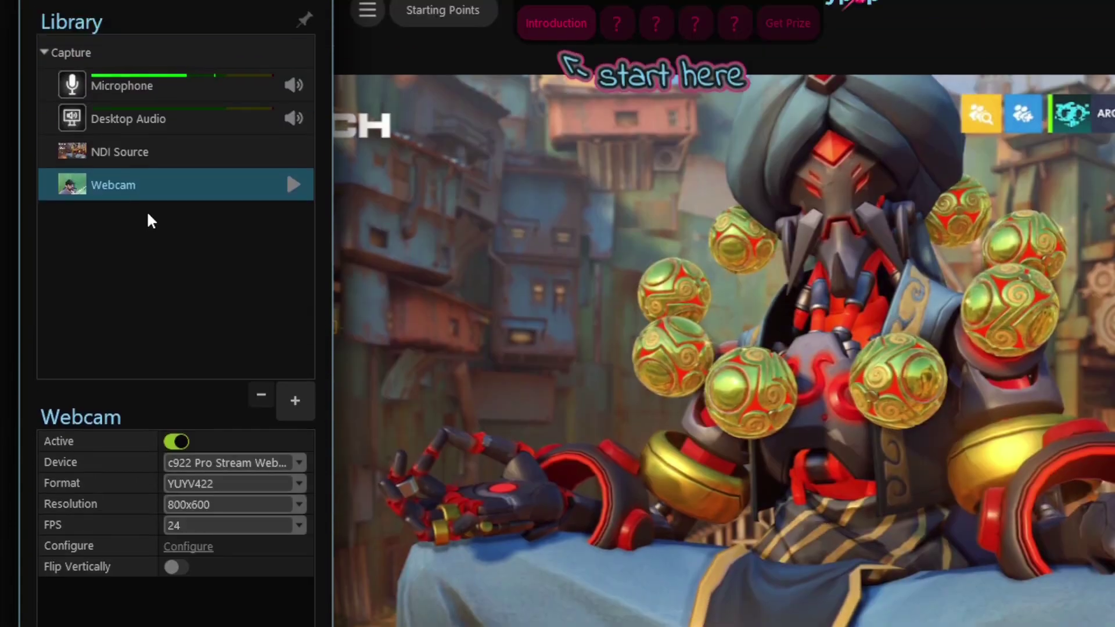
Place the uncropped Webcam source in Scene 1 over the game capture
mouse_move(155, 185)
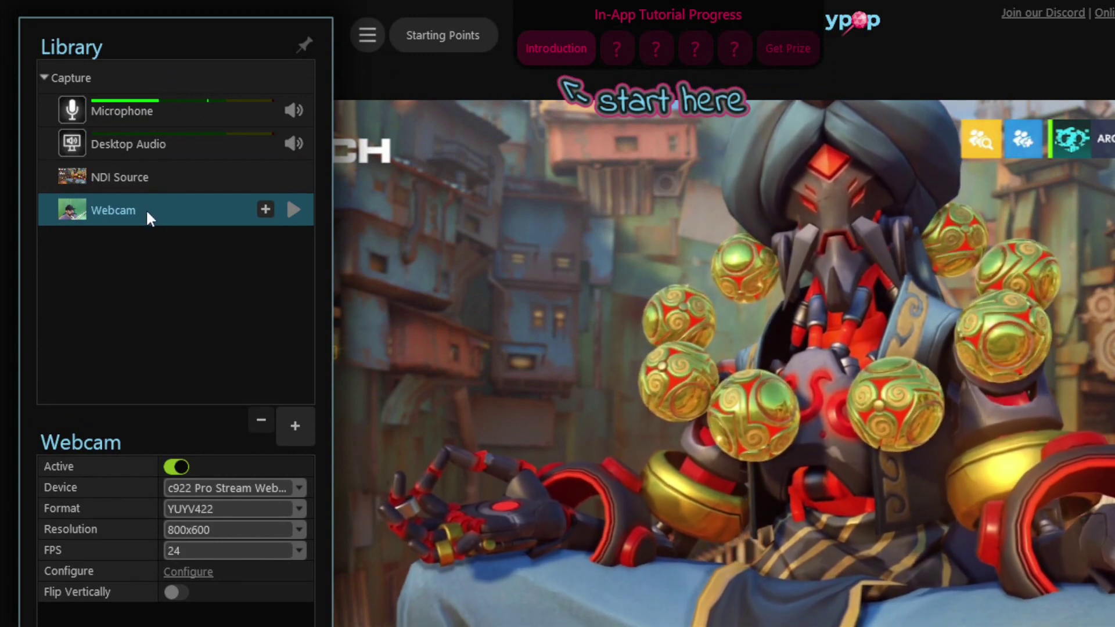
drag(130, 210, 732, 546)
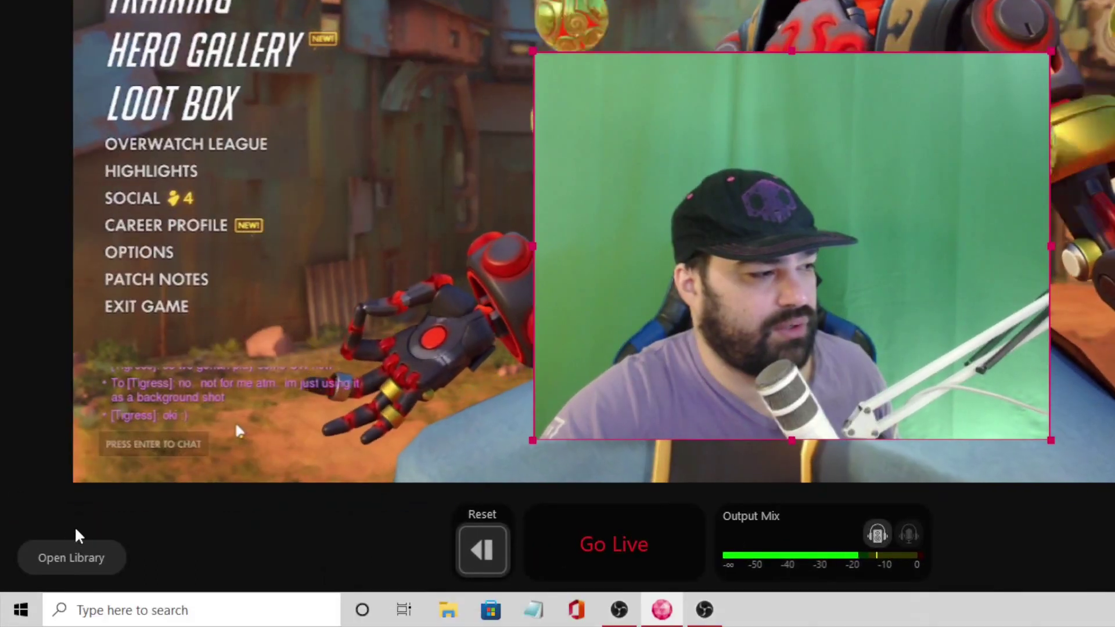
Add a Crop and Filter to the Webcam source and crop the image by 126 left, 146 top, 223 right and 4 bottom
click(90, 566)
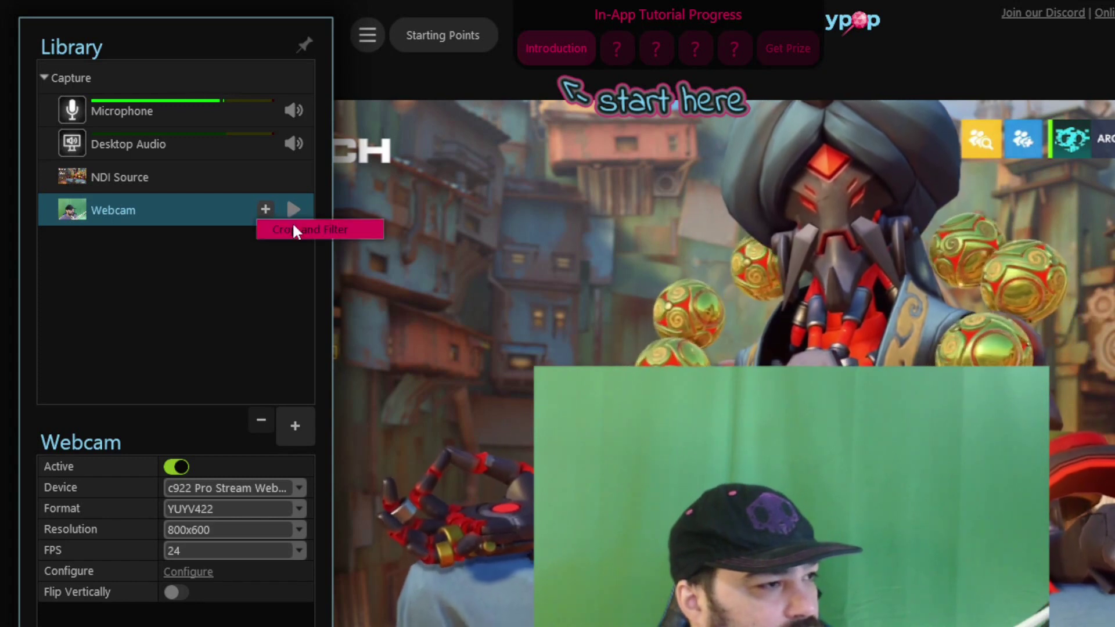
click(293, 229)
drag(785, 186, 590, 314)
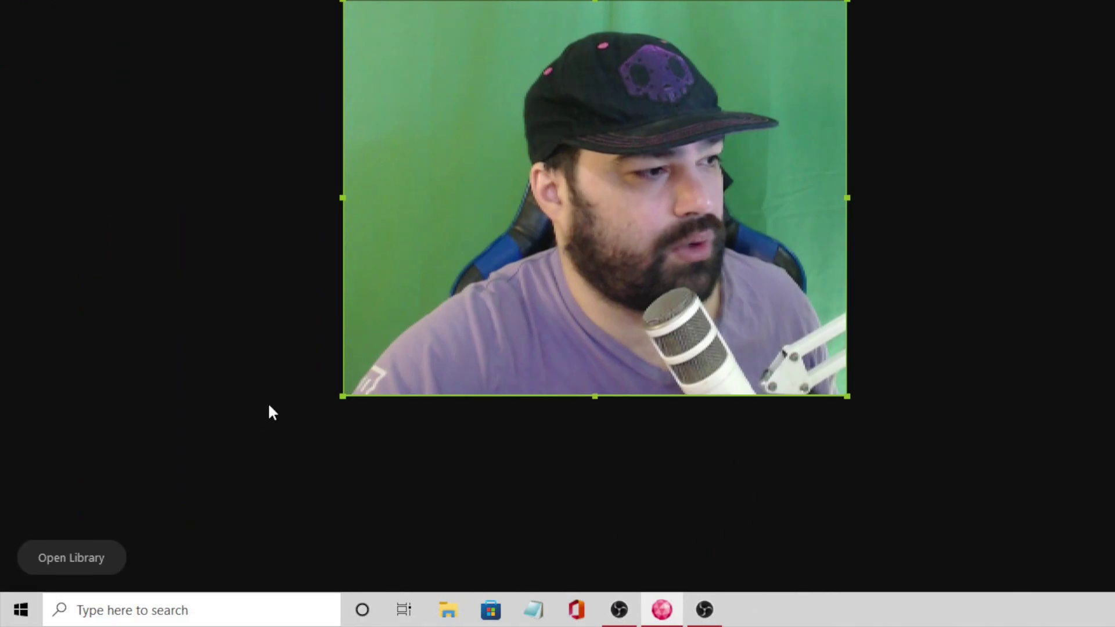
drag(343, 395, 451, 391)
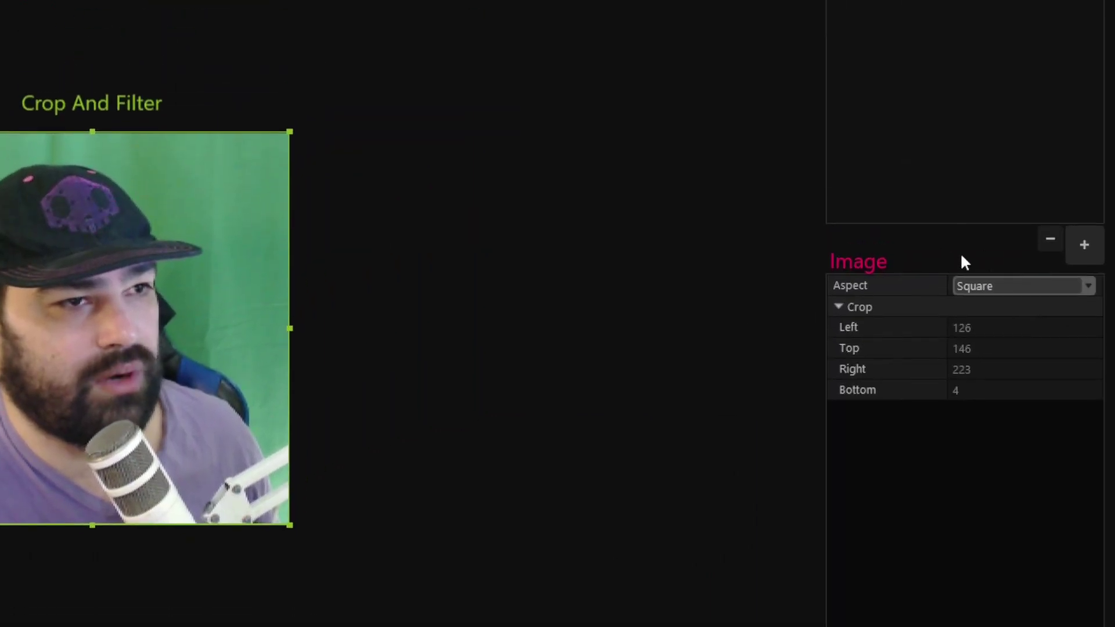
Look through the available image filters without adding one, and return to the scene
click(1089, 253)
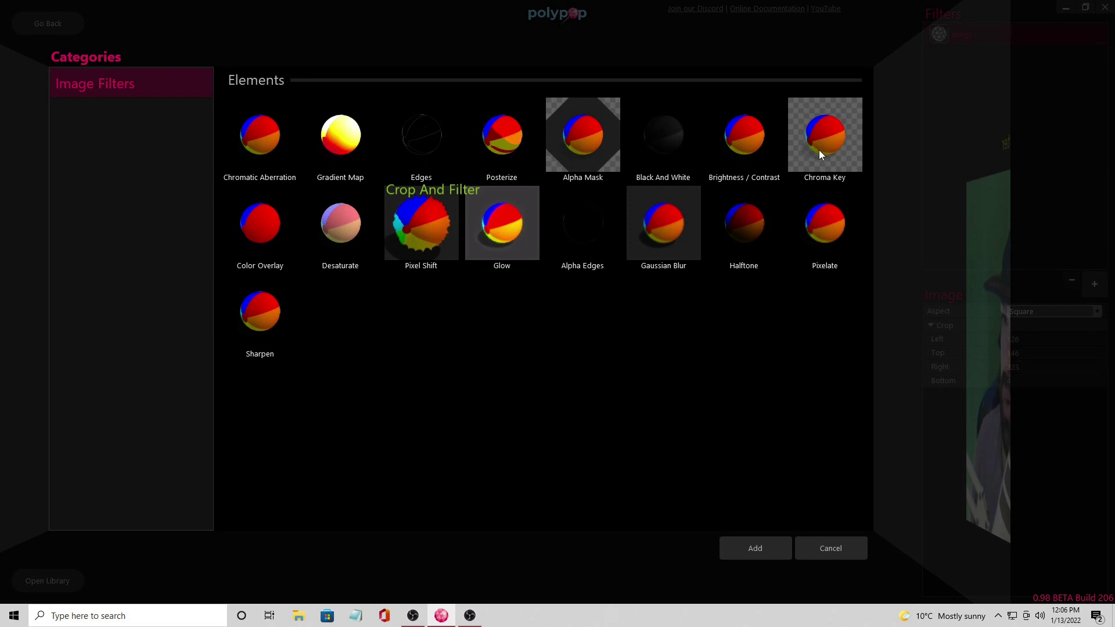
click(829, 559)
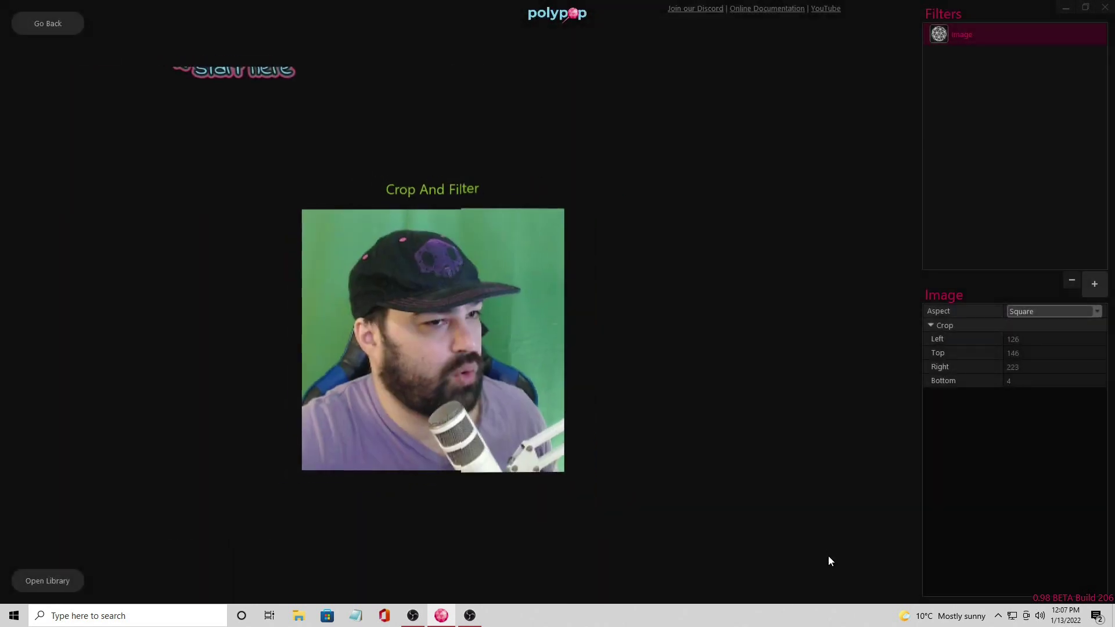
click(42, 18)
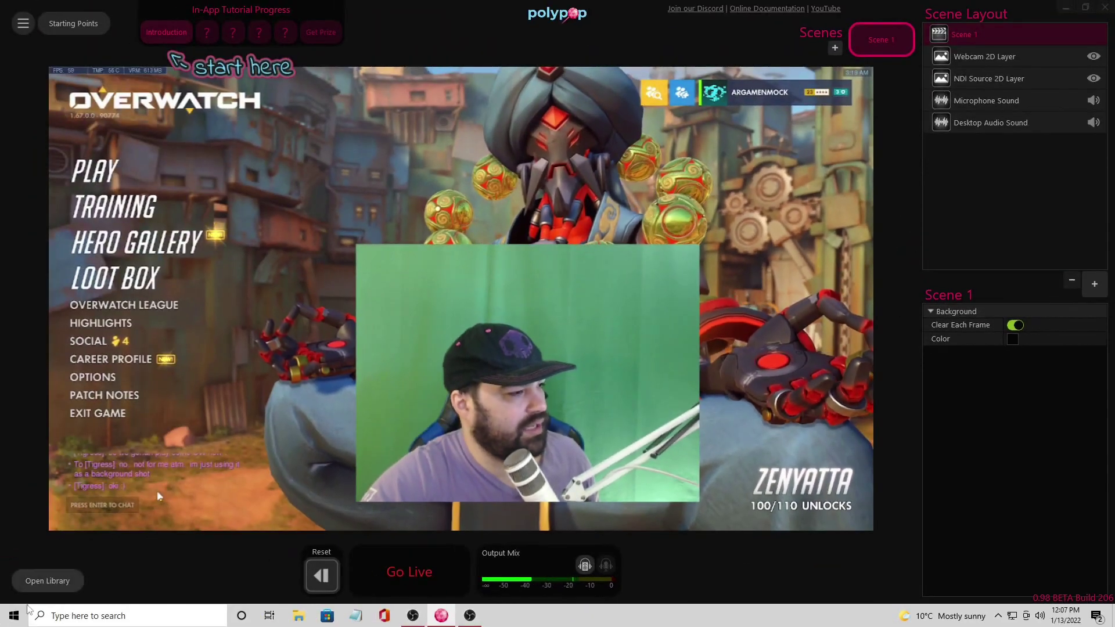
Check the webcam's Crop and Filter entry in the Library and delete the uncropped webcam layer from Scene 1
click(30, 591)
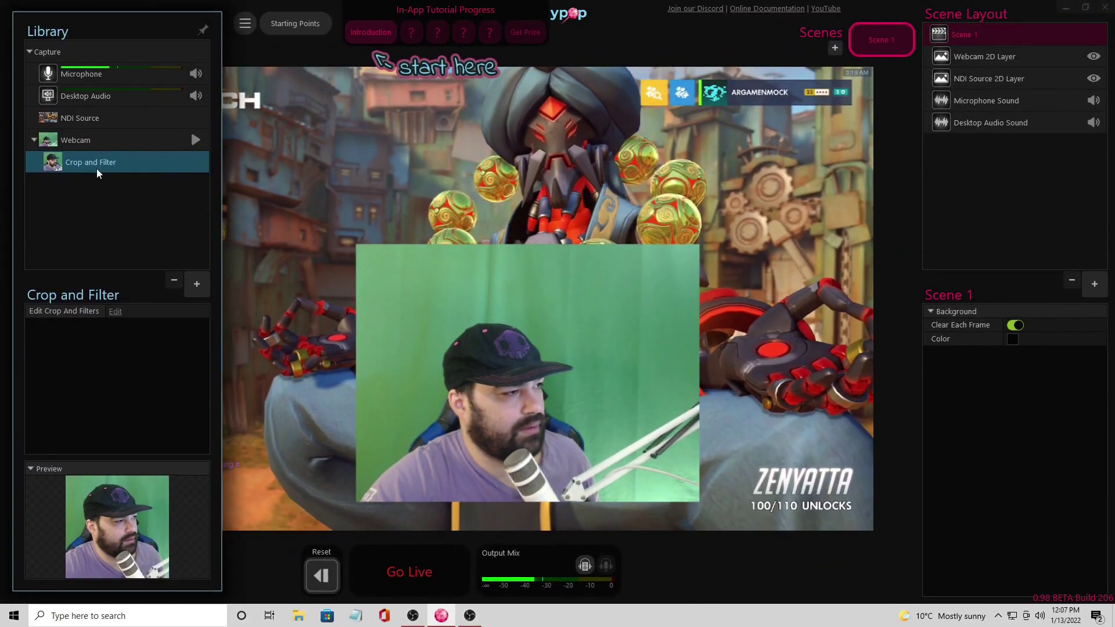
mouse_move(101, 167)
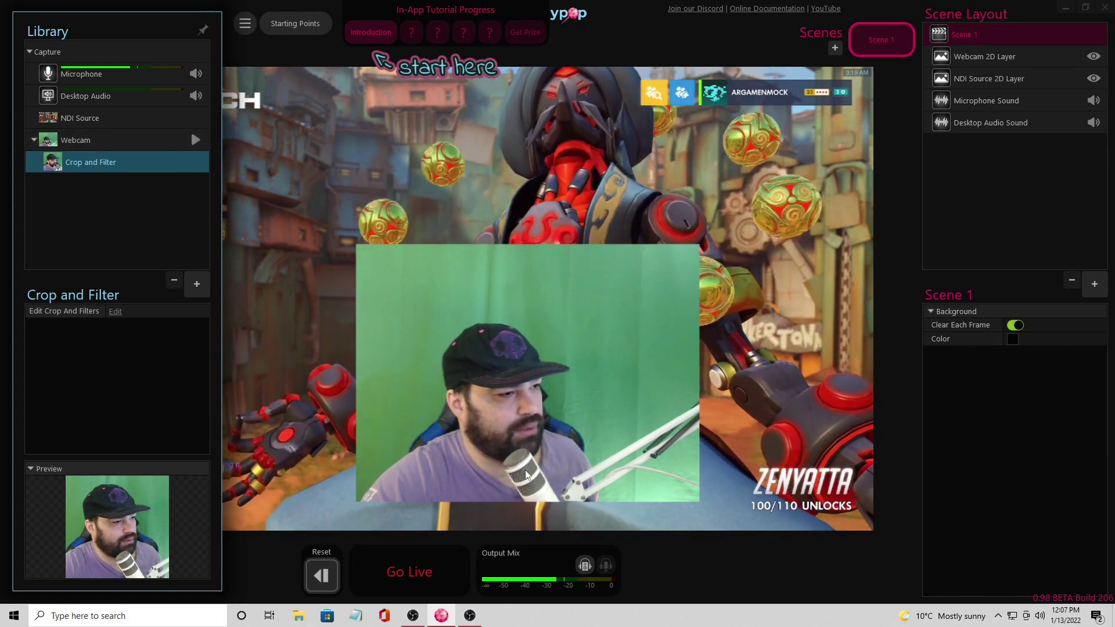
click(526, 422)
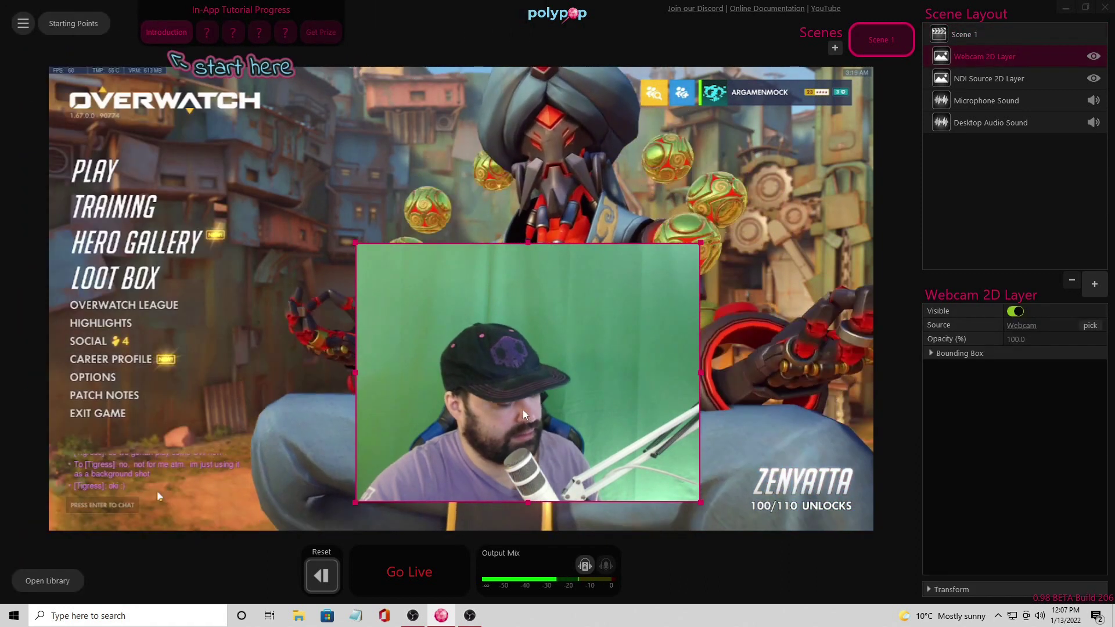
key(Delete)
click(618, 312)
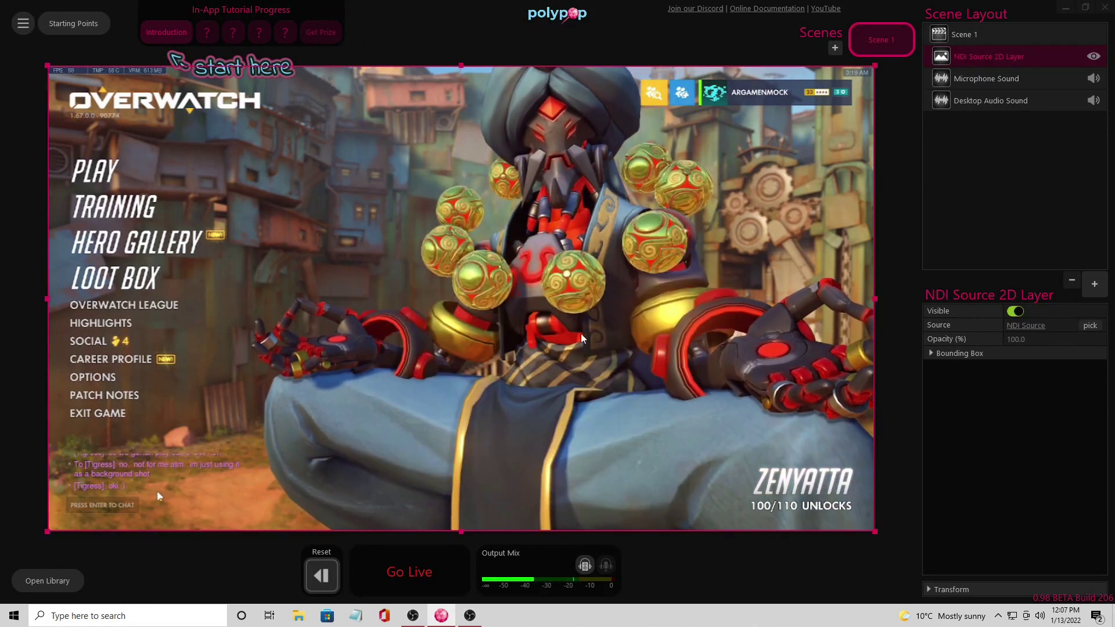
Place the webcam's Crop and Filter source from the Library over the lower-right part of the game capture in Scene 1
click(75, 581)
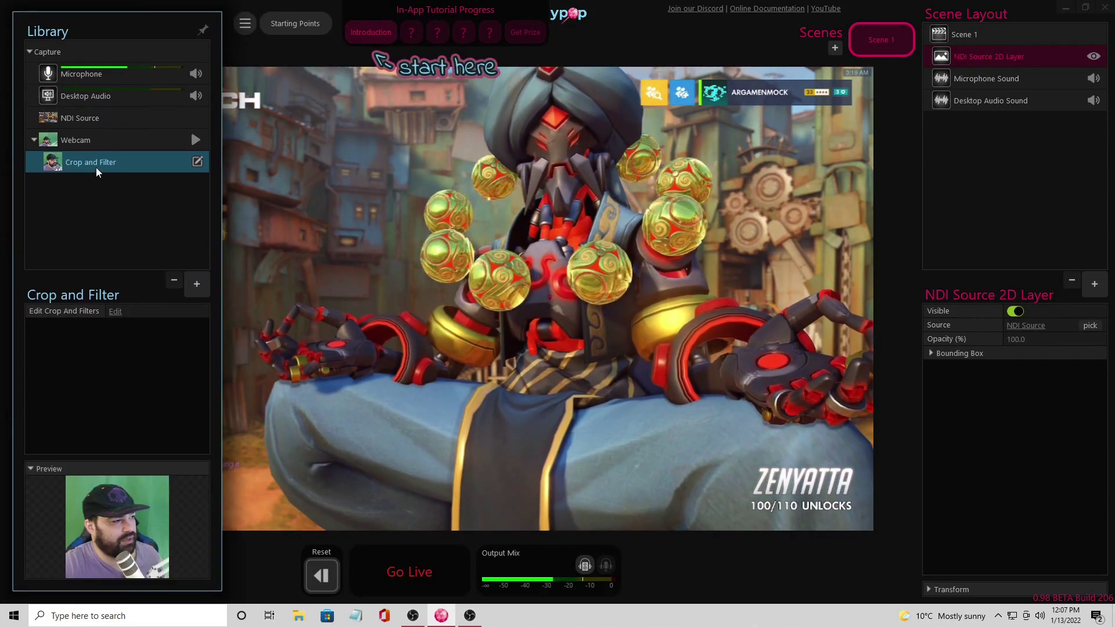
drag(239, 256, 747, 419)
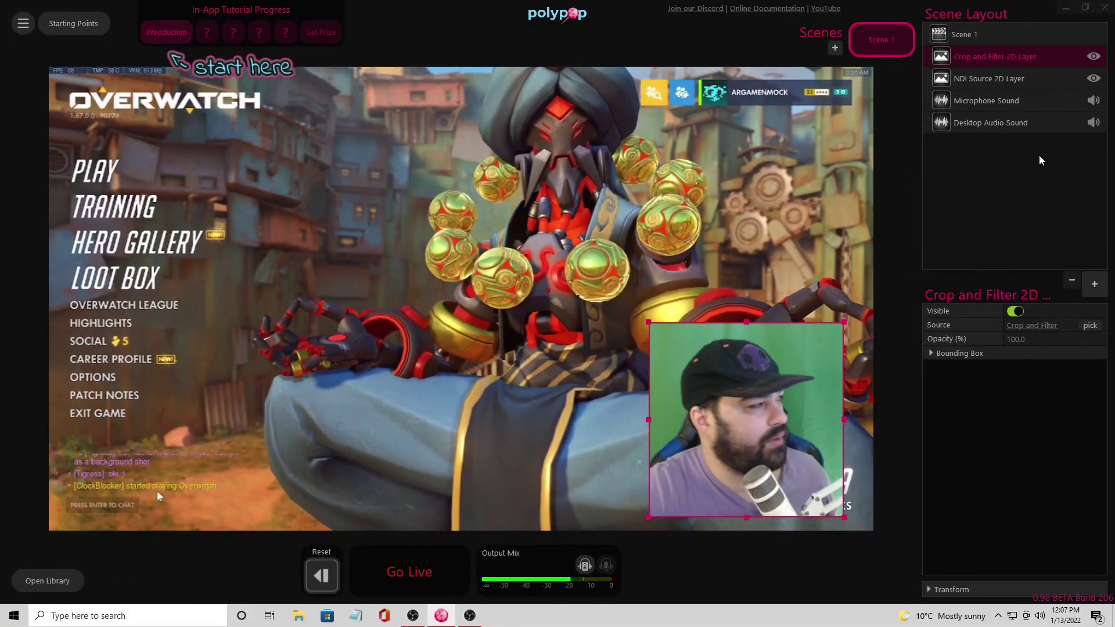
Look through the addable scene elements and presets in the 3D, 3D Objects, Game, Hotkeys, Image Filters and Twitch categories
click(1095, 286)
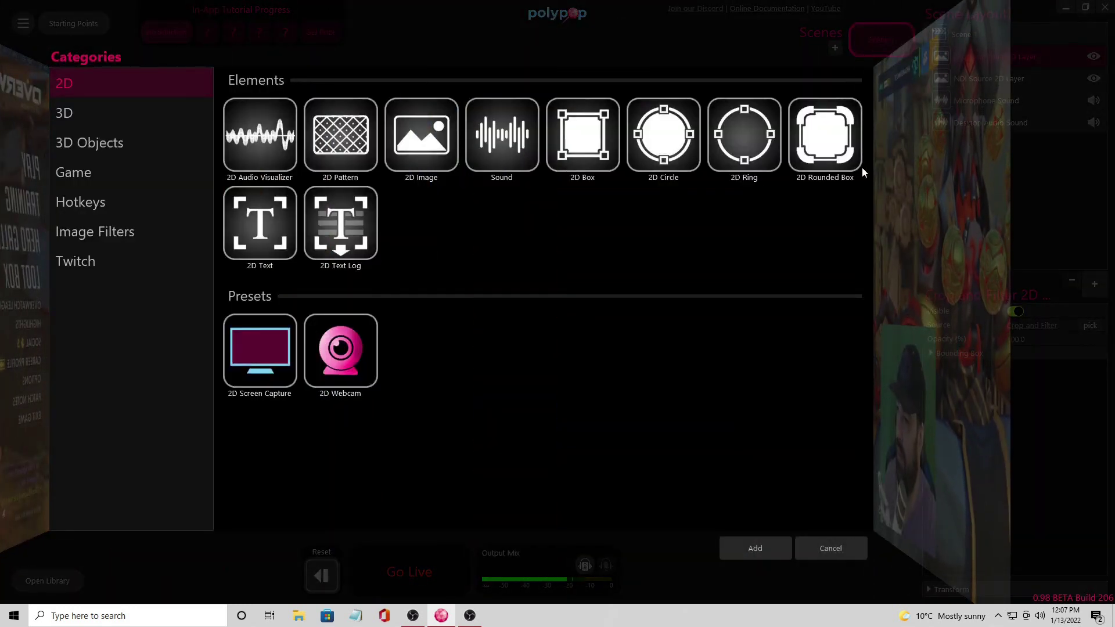
click(82, 114)
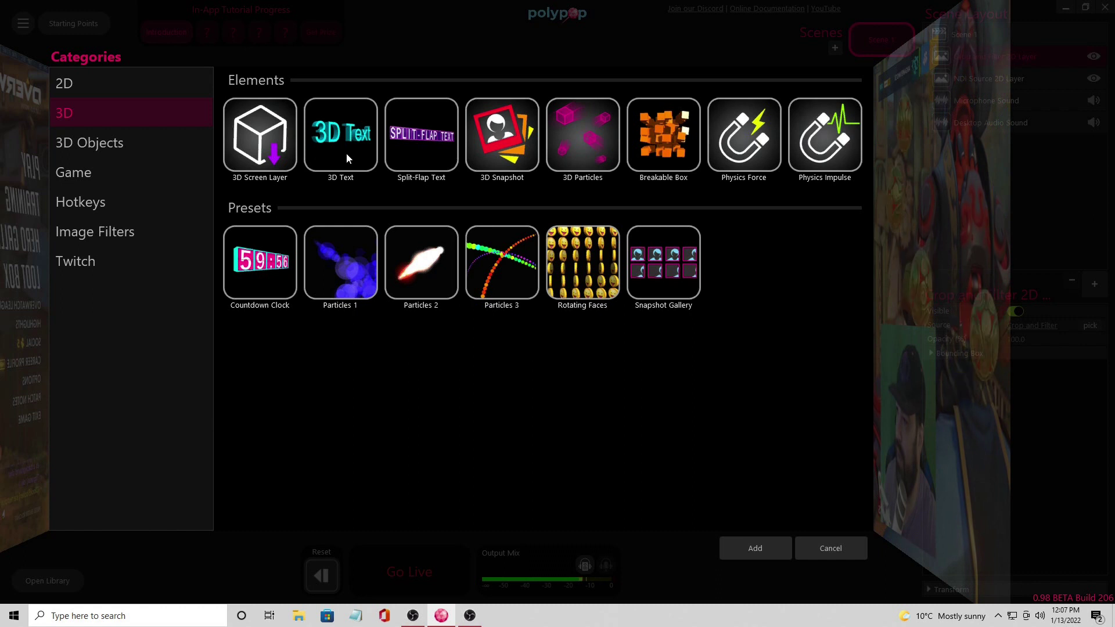
click(109, 149)
scroll(677, 278, down, 6)
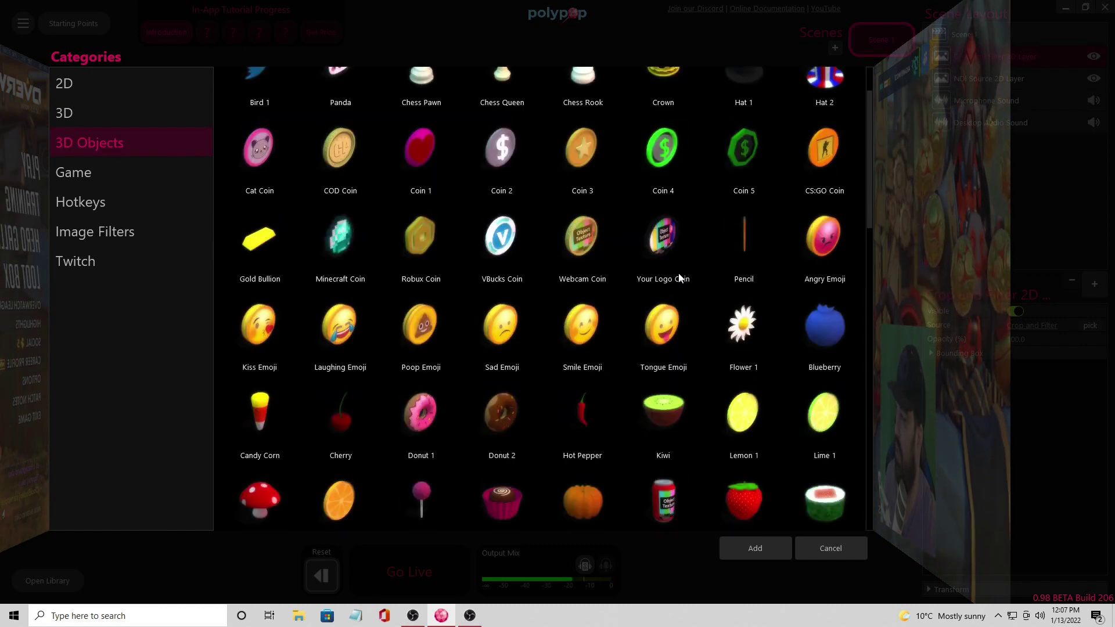
scroll(677, 282, down, 8)
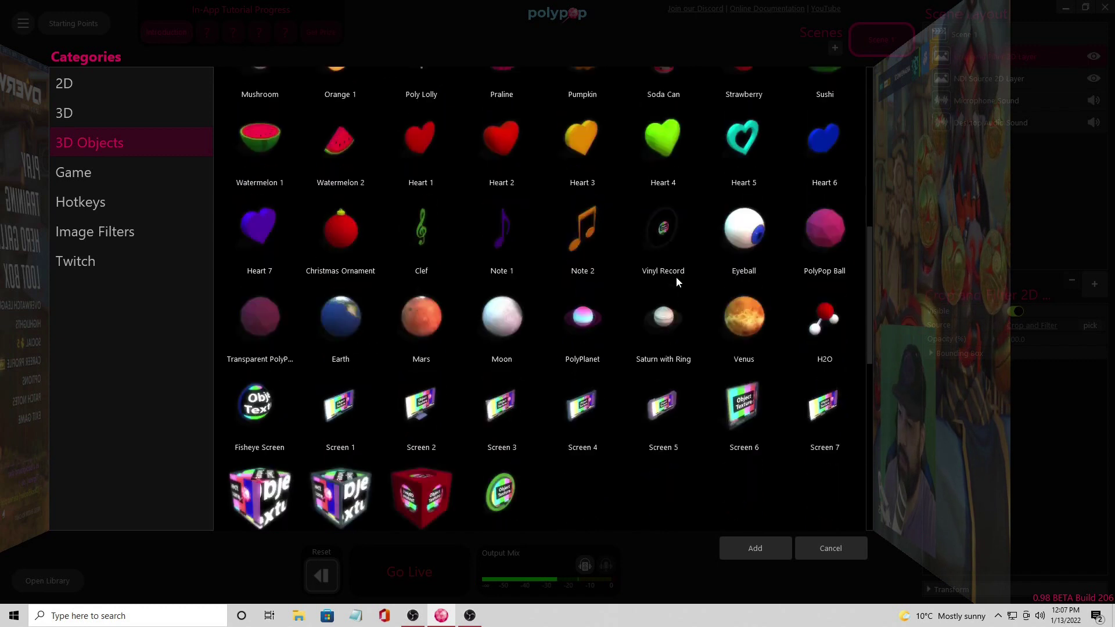
scroll(677, 283, down, 3)
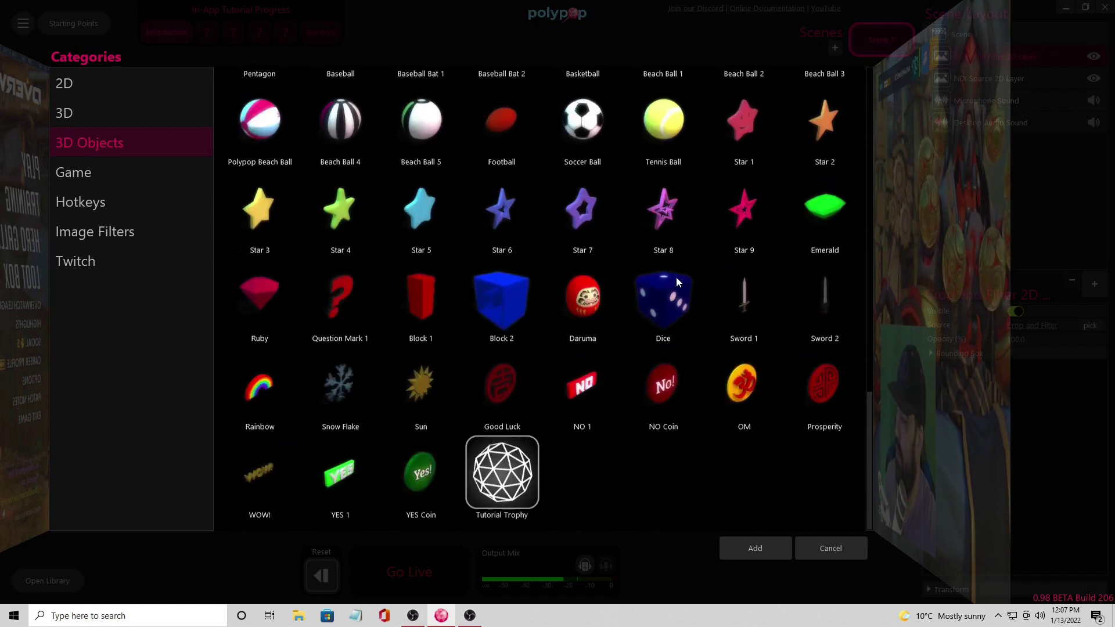
scroll(675, 276, up, 15)
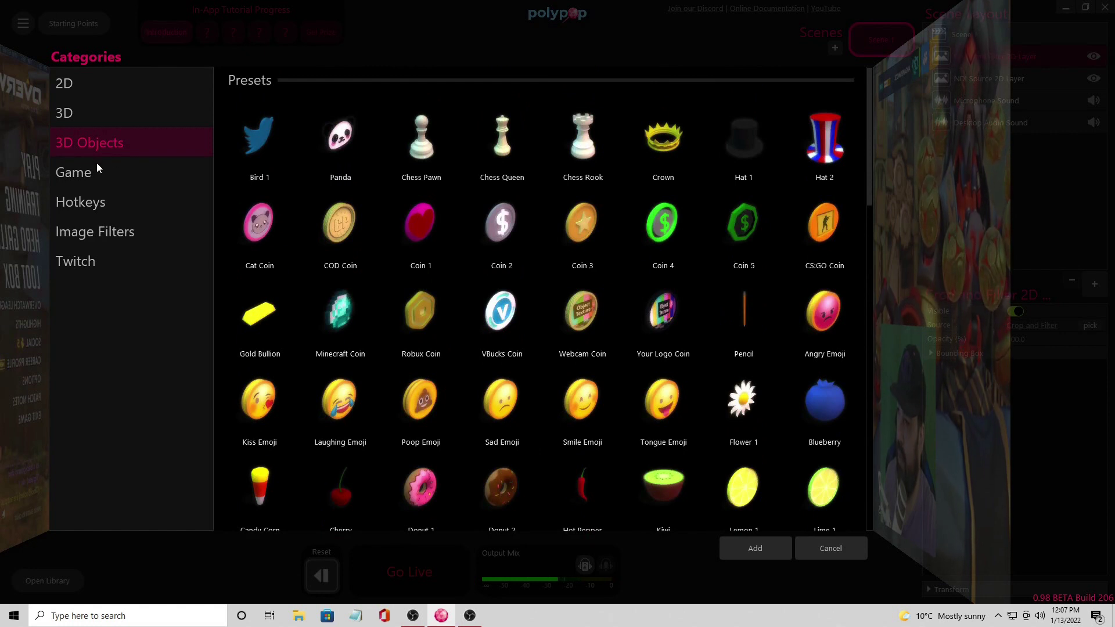
click(71, 182)
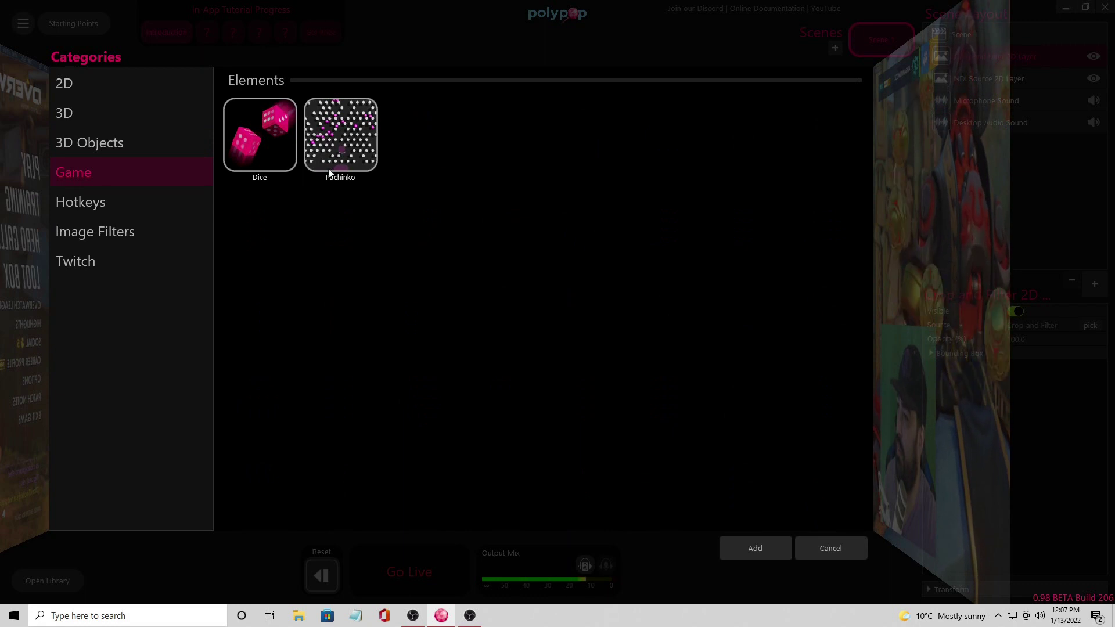
click(97, 204)
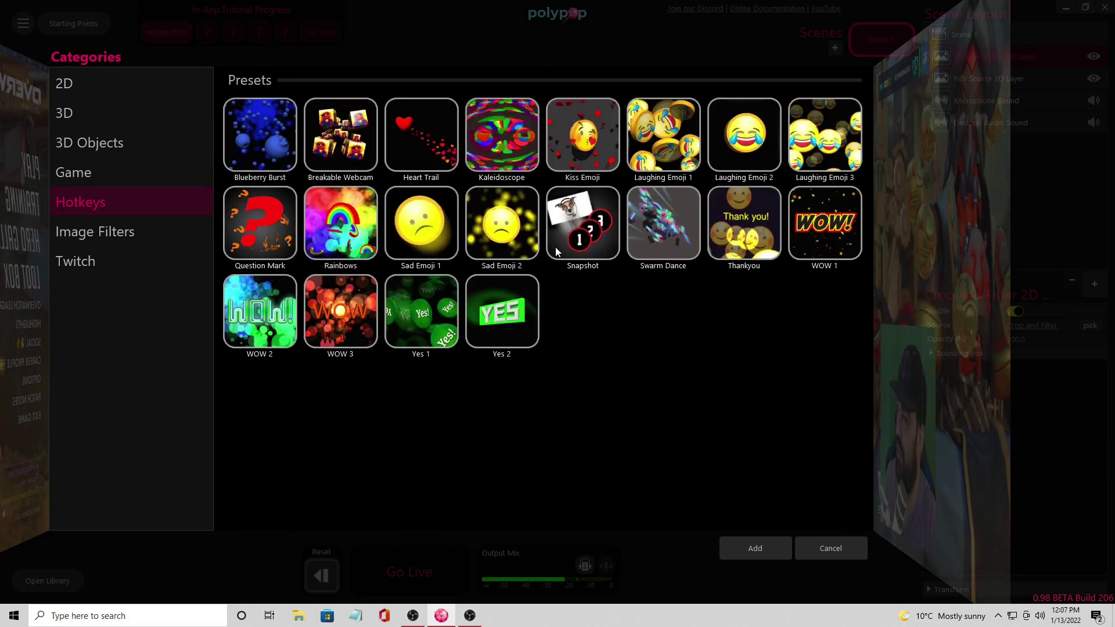
click(140, 234)
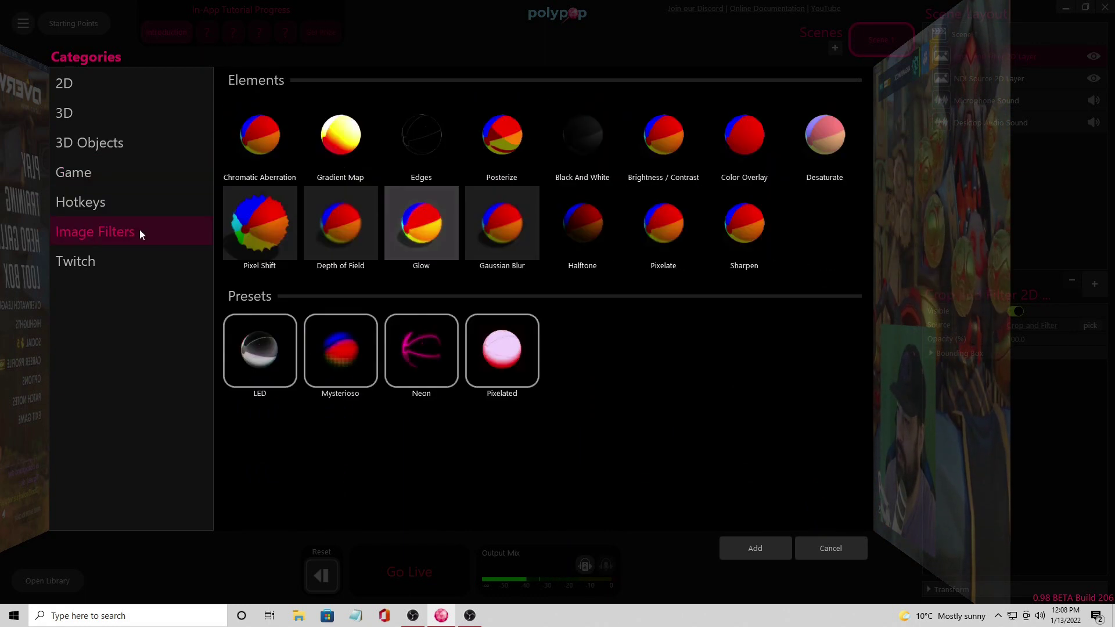
click(95, 258)
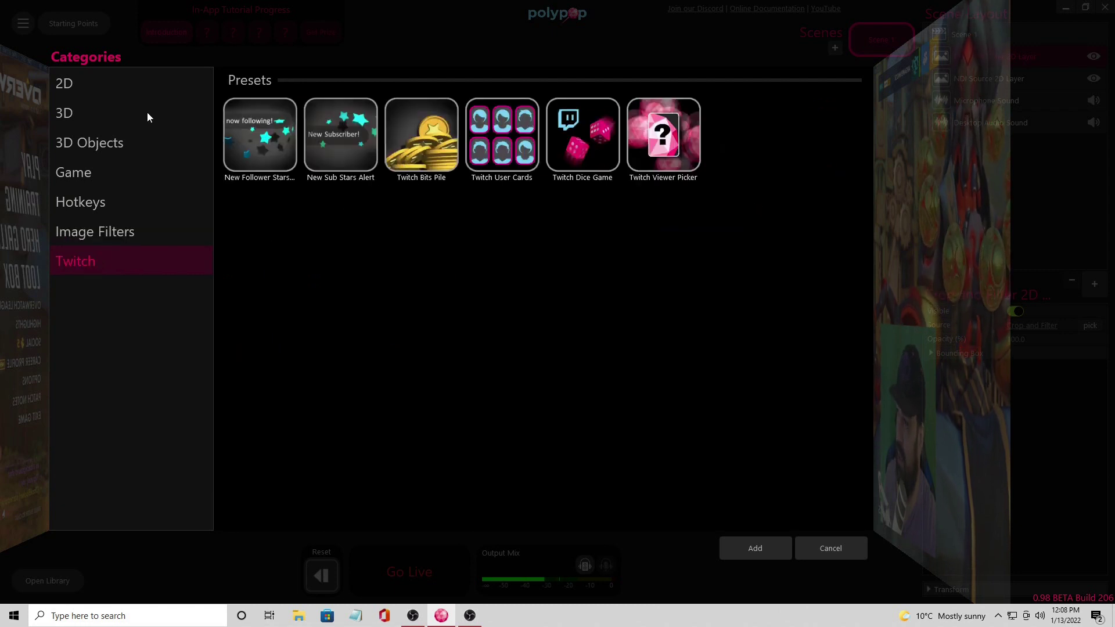
Add a 3D Breakable Box to Scene 1, set its opacity to 100% and trigger its Explode action
click(91, 110)
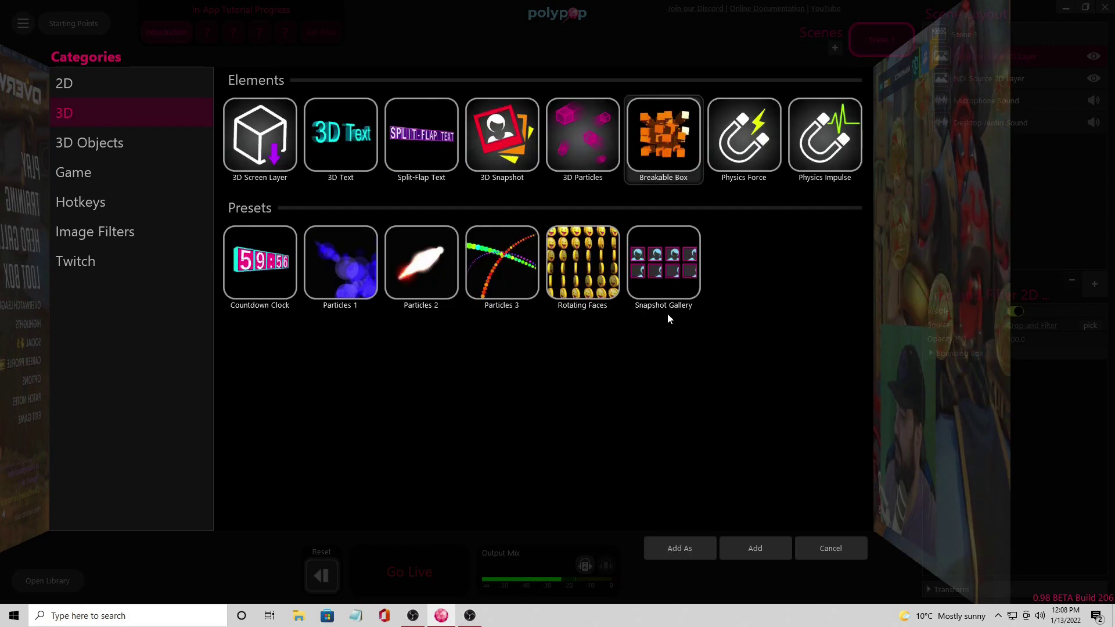
click(763, 547)
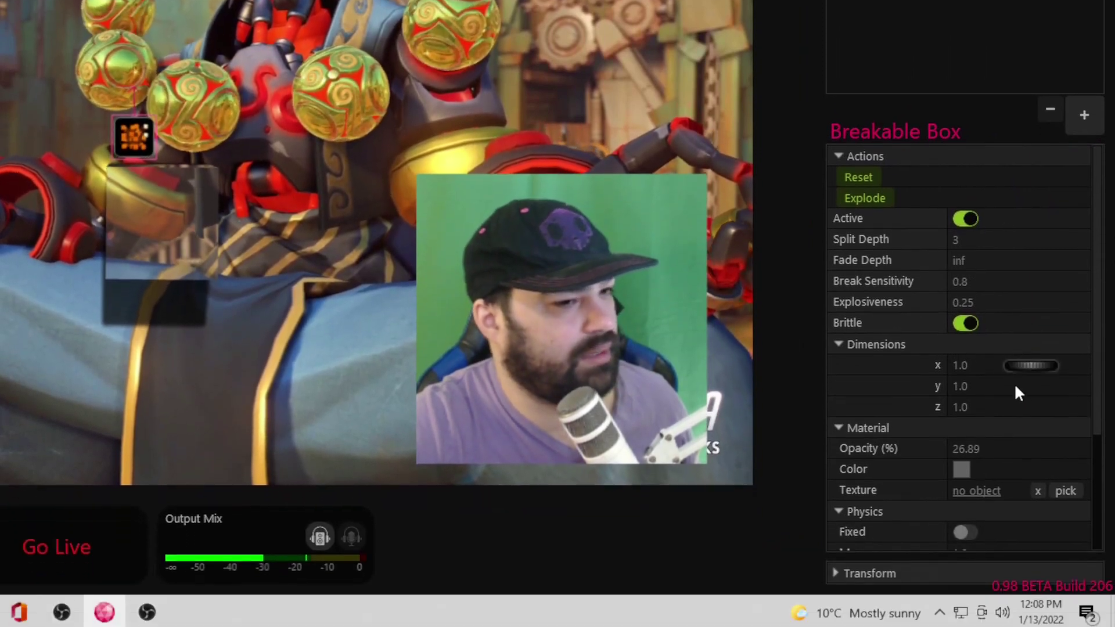
mouse_move(976, 454)
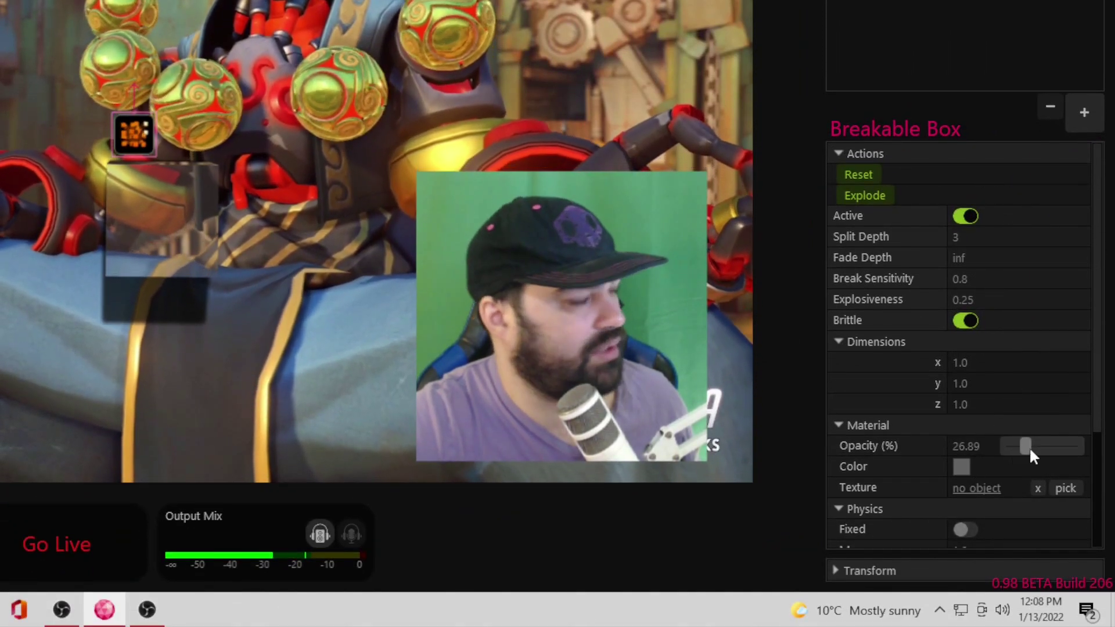
click(1032, 447)
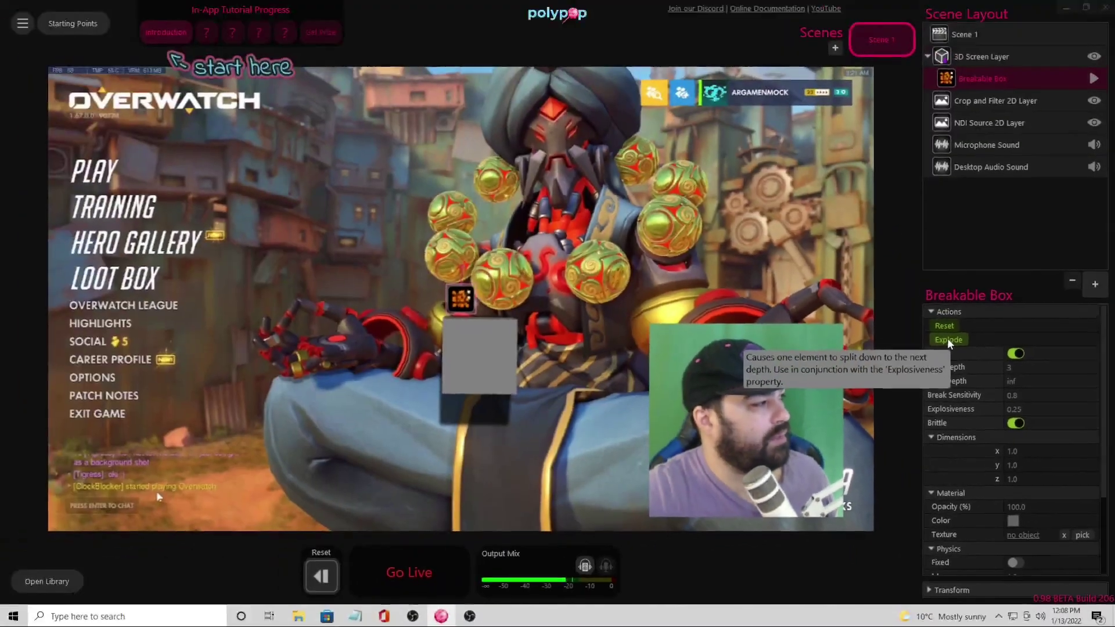
click(948, 340)
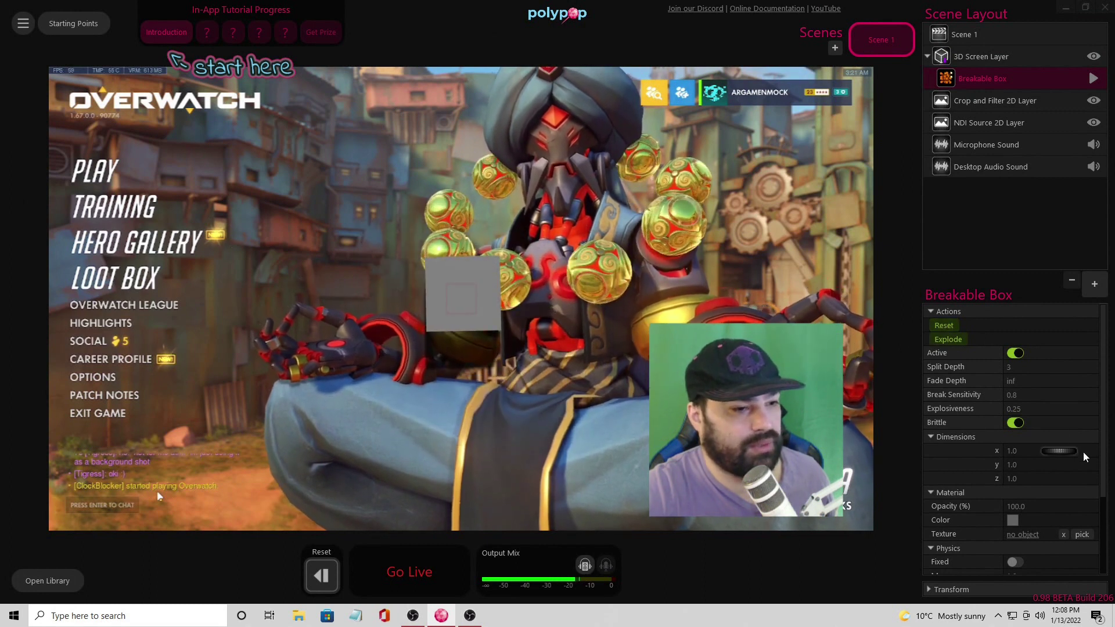
Apply the webcam's Crop and Filter source as the Breakable Box's texture and try exploding the box
click(48, 580)
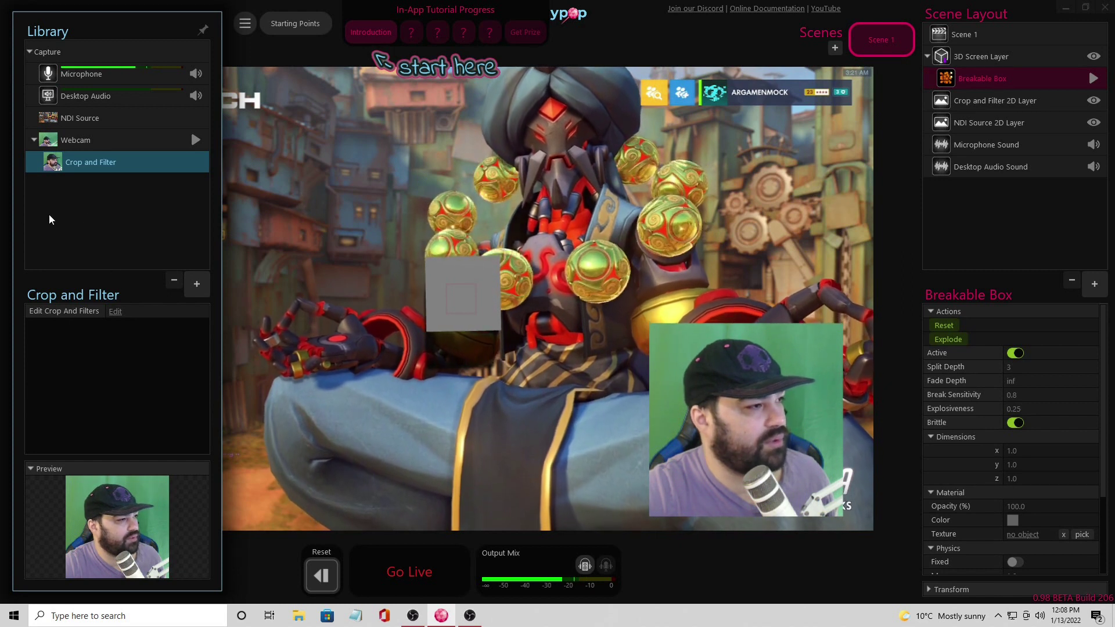
mouse_move(95, 164)
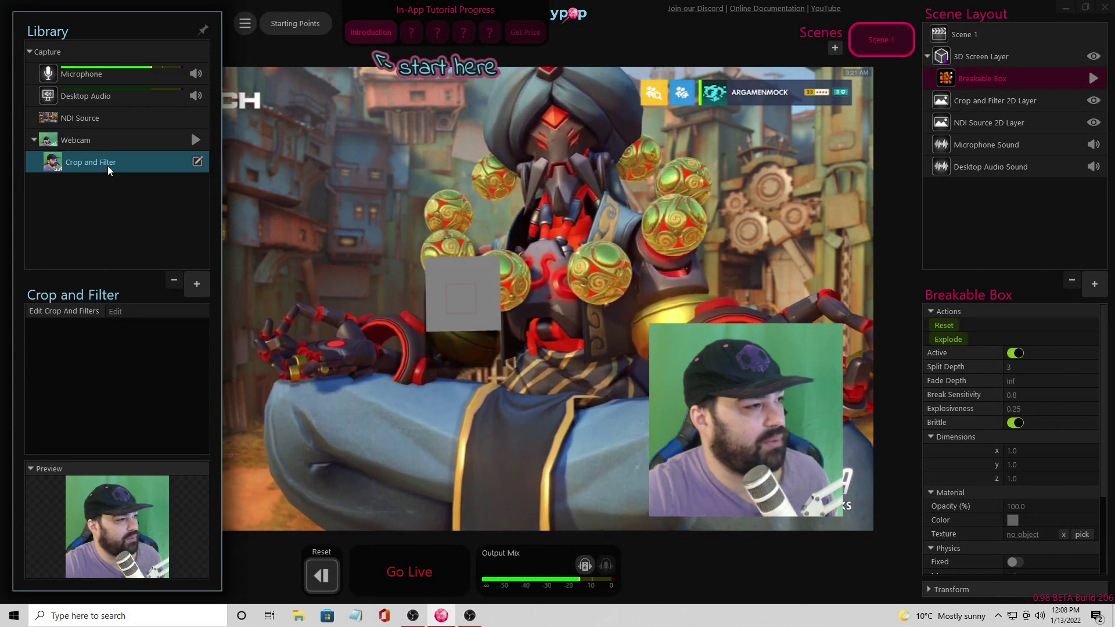
drag(111, 167, 462, 313)
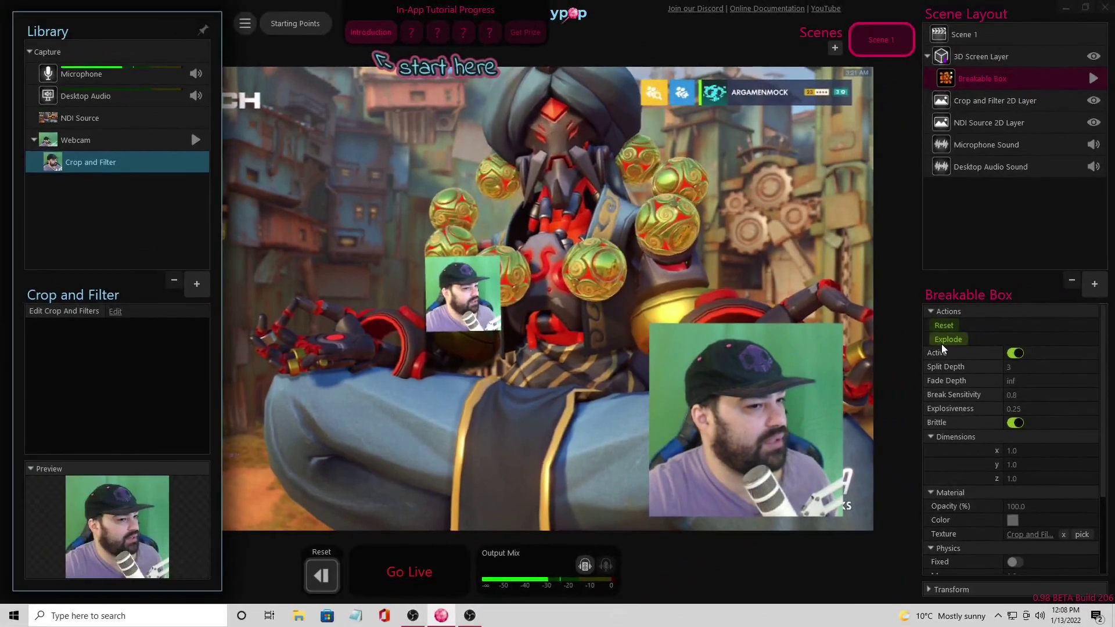
click(1019, 328)
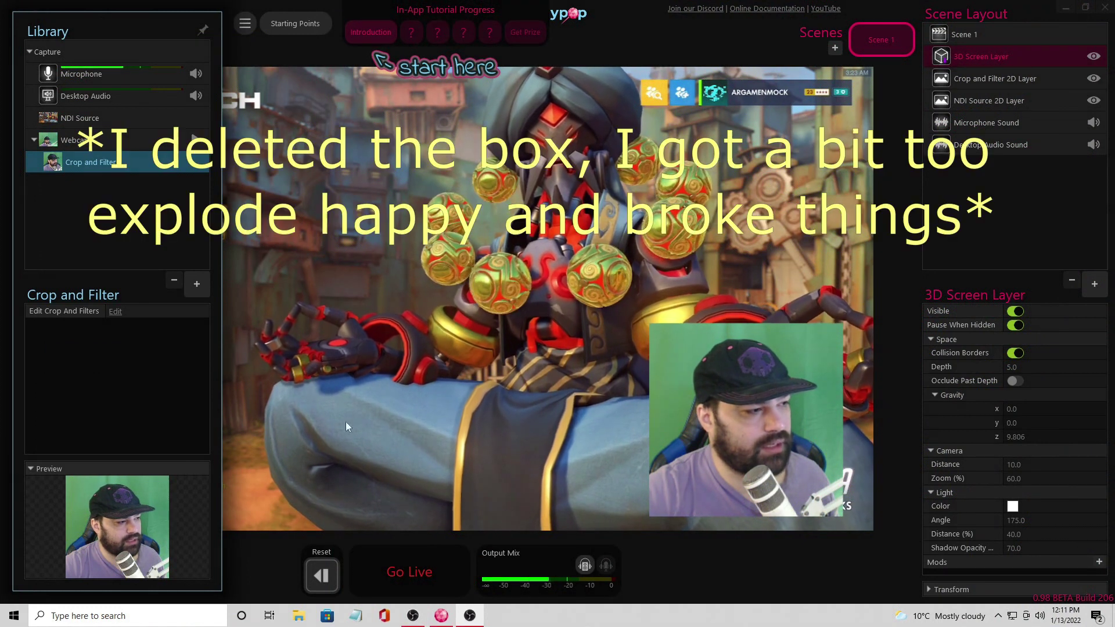
Add Twitch Alerts to the Library, connect the Twitch account by authorizing PolyPop, and return to the scene
click(194, 292)
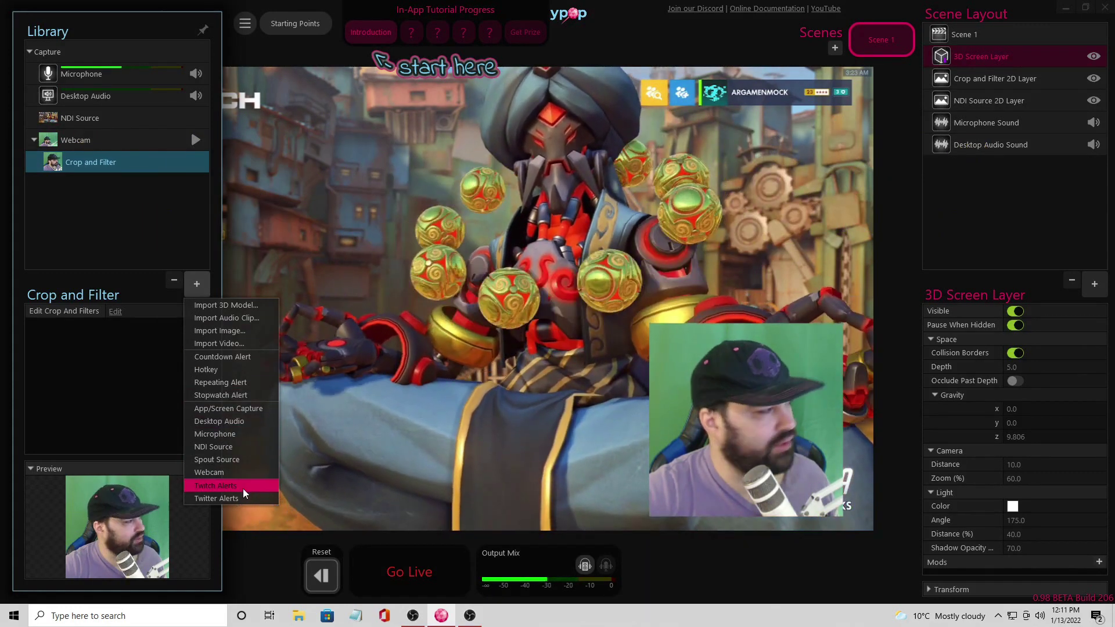
click(243, 488)
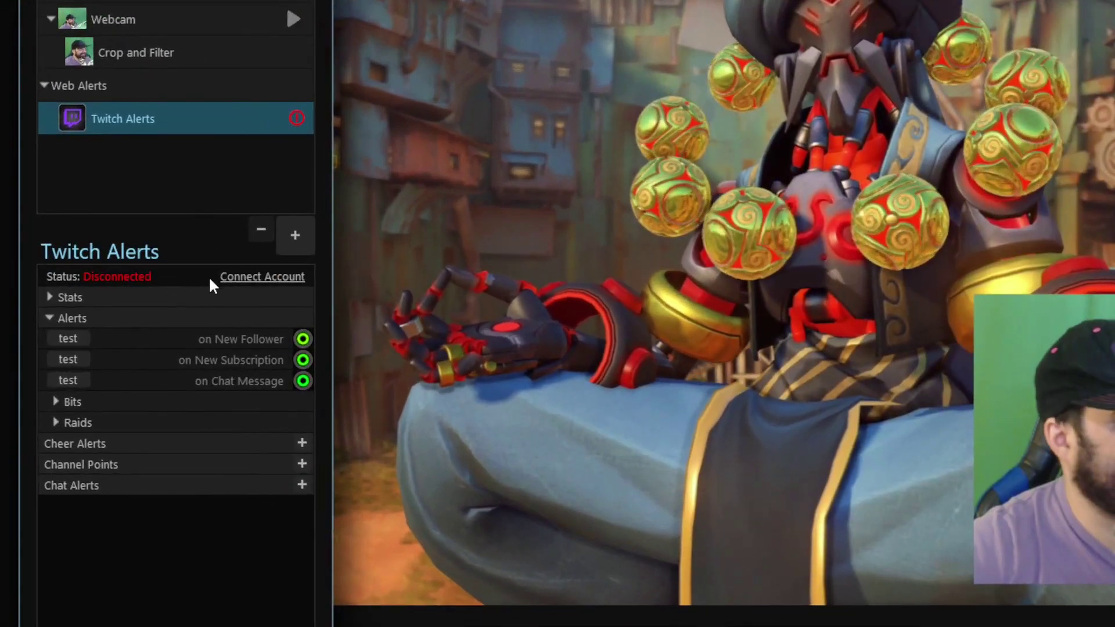
click(254, 278)
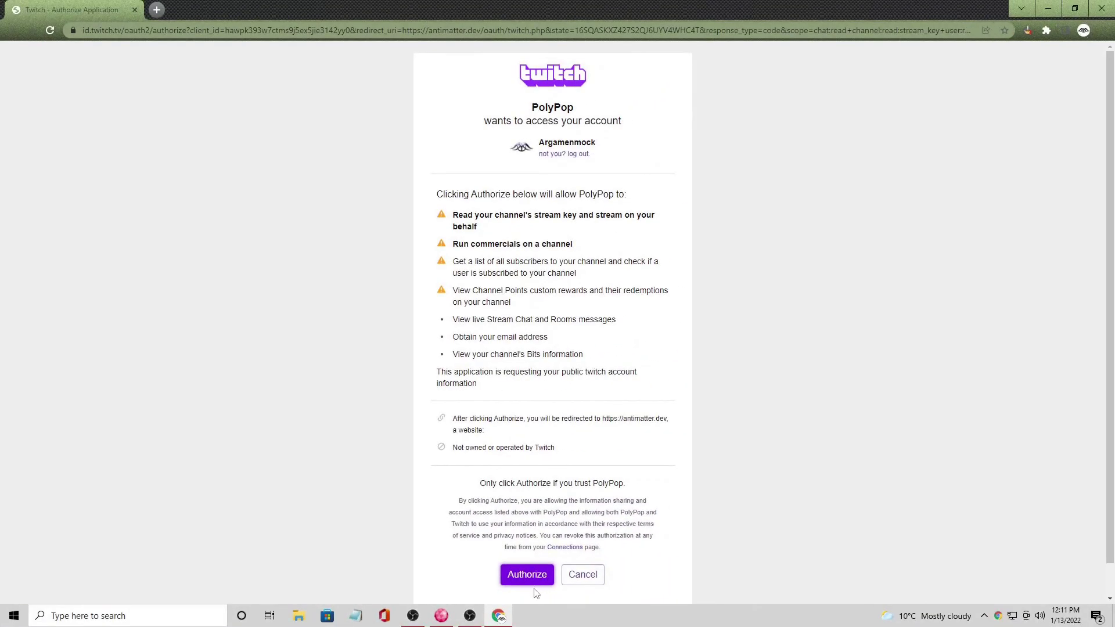
click(527, 575)
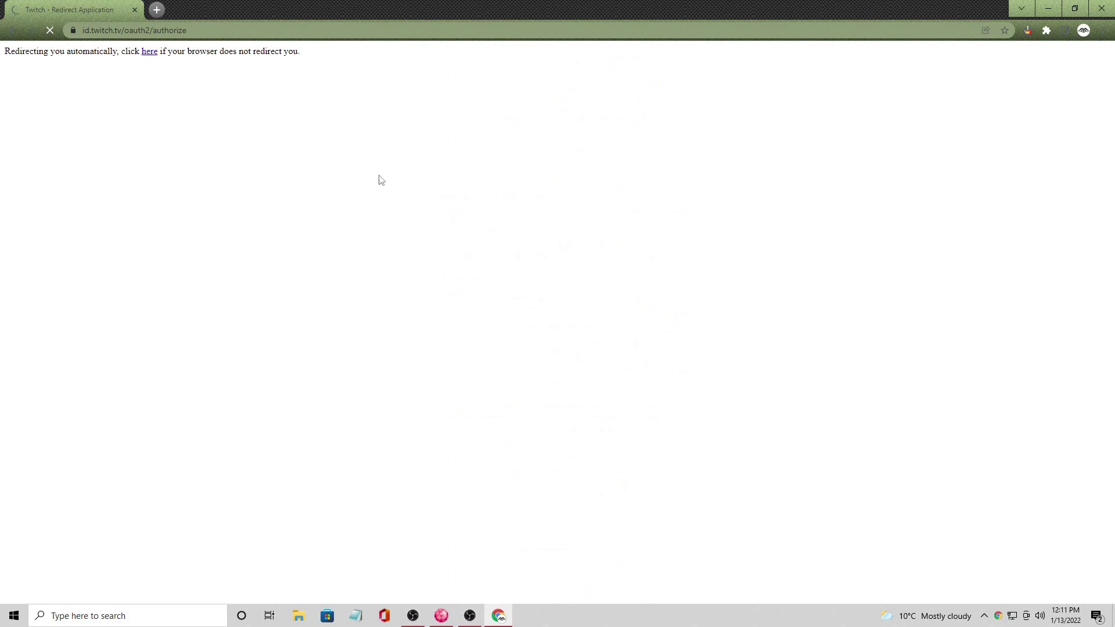
click(135, 10)
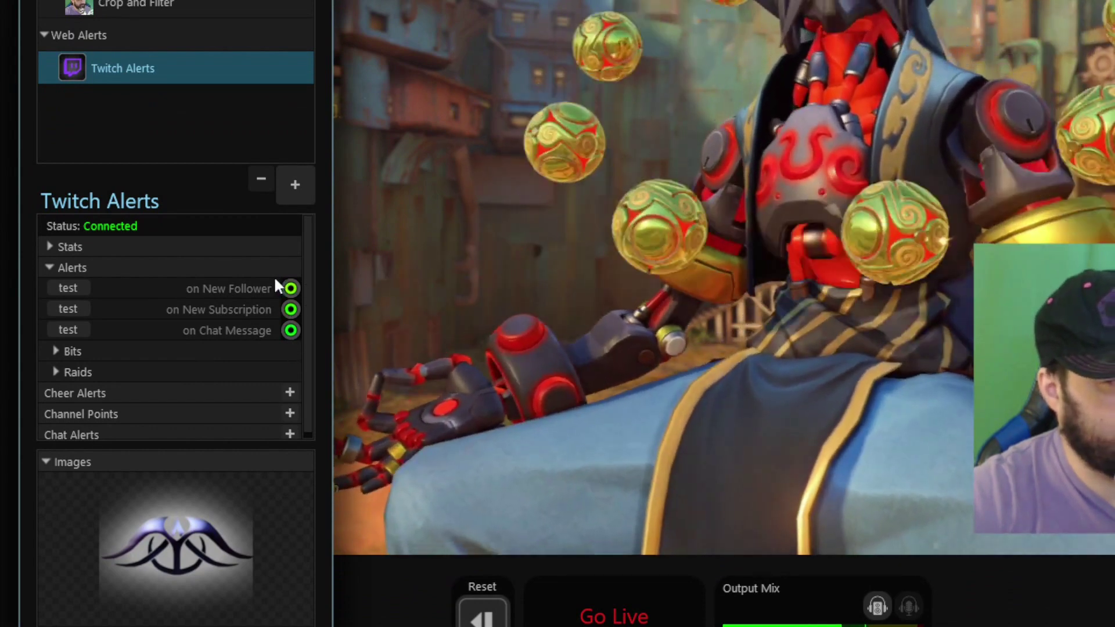
Add a new Breakable Box to the 3D Screen Layer and set its opacity to 100%
mouse_move(275, 280)
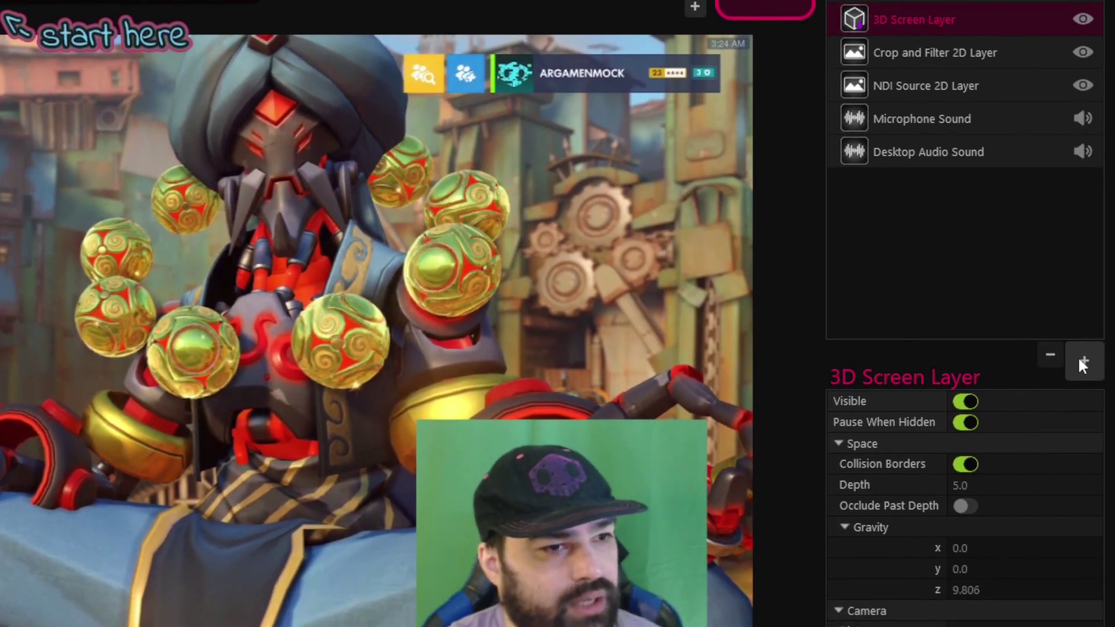
click(1080, 423)
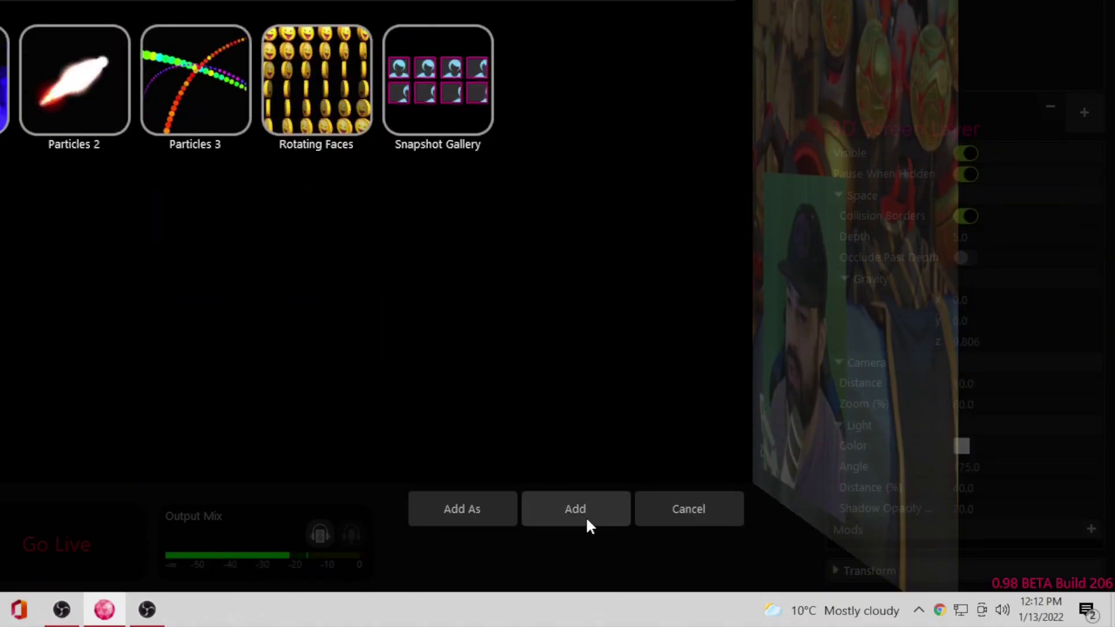
click(585, 517)
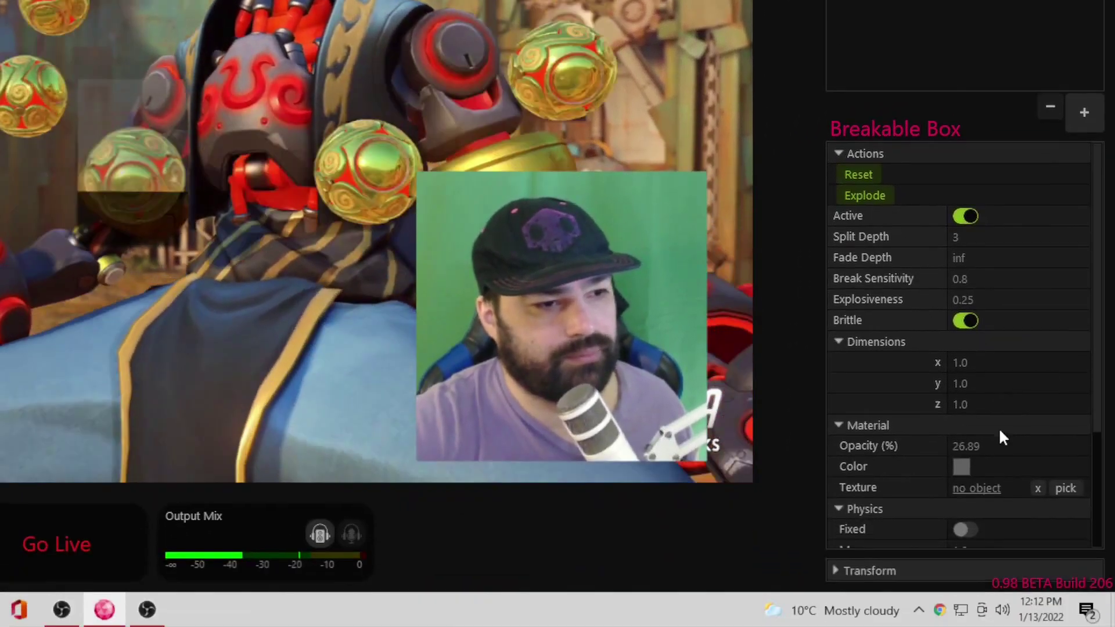
drag(1009, 547, 1072, 537)
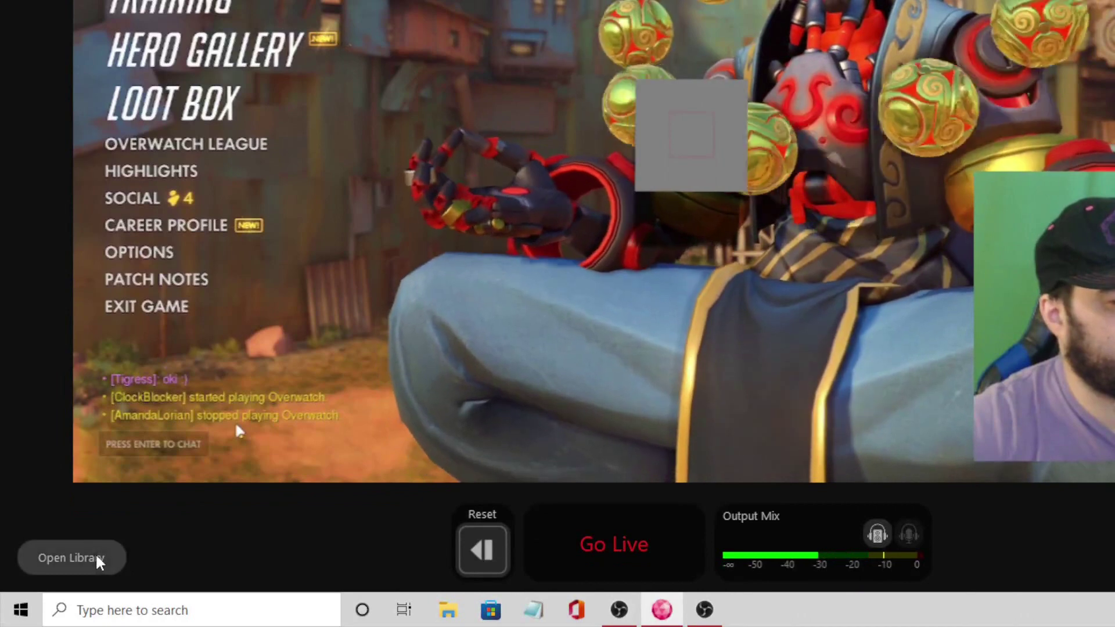
Texture the new Breakable Box with the webcam's Crop and Filter source and trigger its Explode action
click(98, 558)
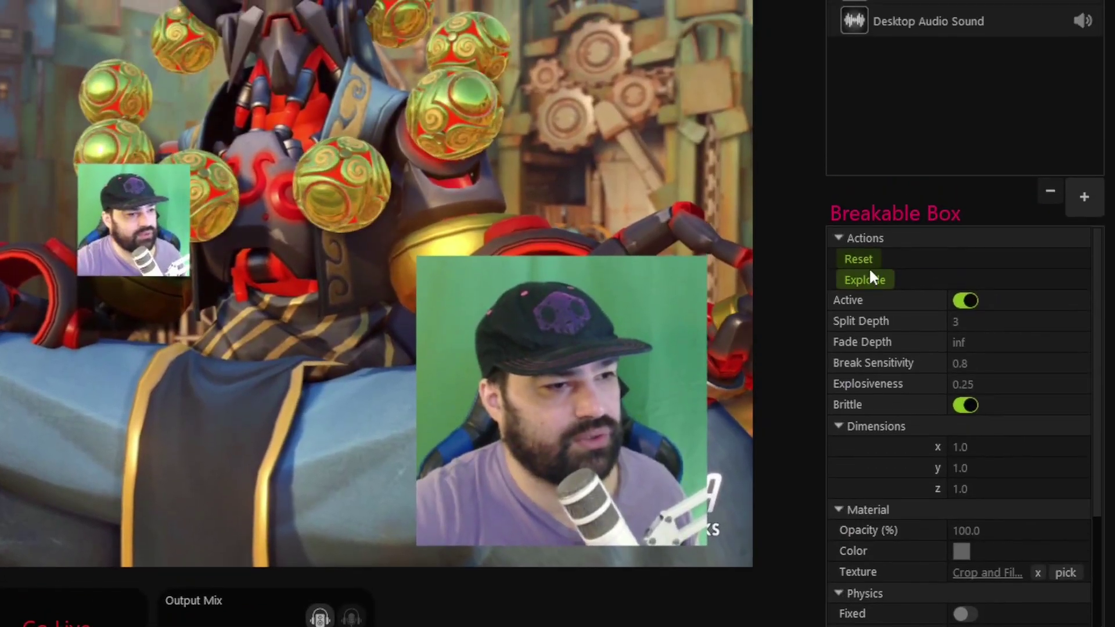
click(866, 241)
click(870, 268)
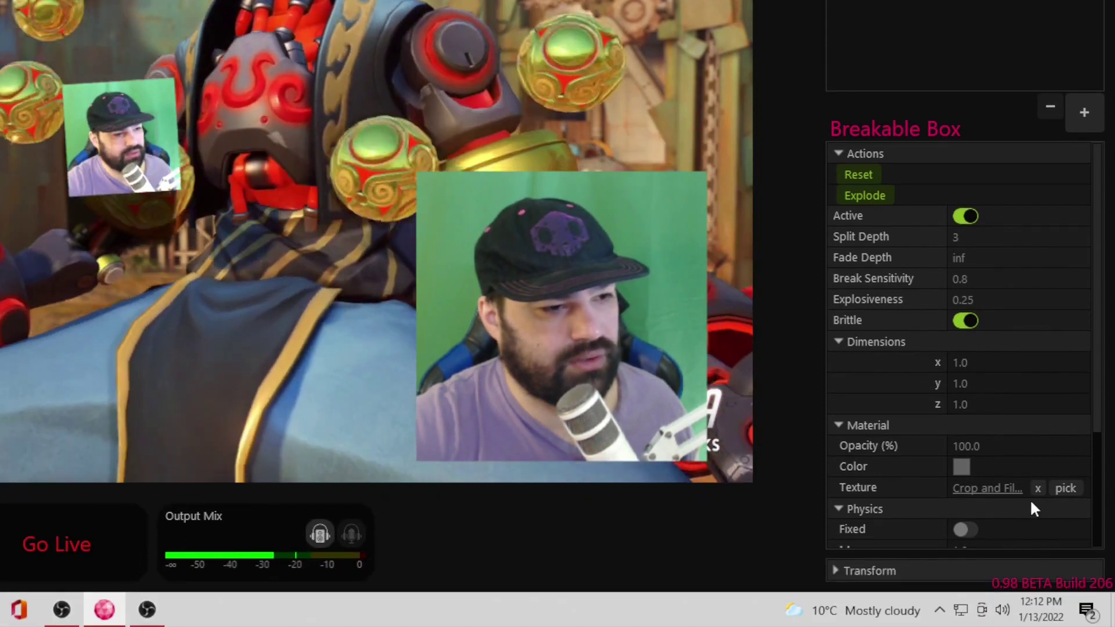
Check the Breakable Box's material and physics properties, and explode the webcam-textured box again with Twitch Alerts selected in the Library
scroll(1029, 499, down, 3)
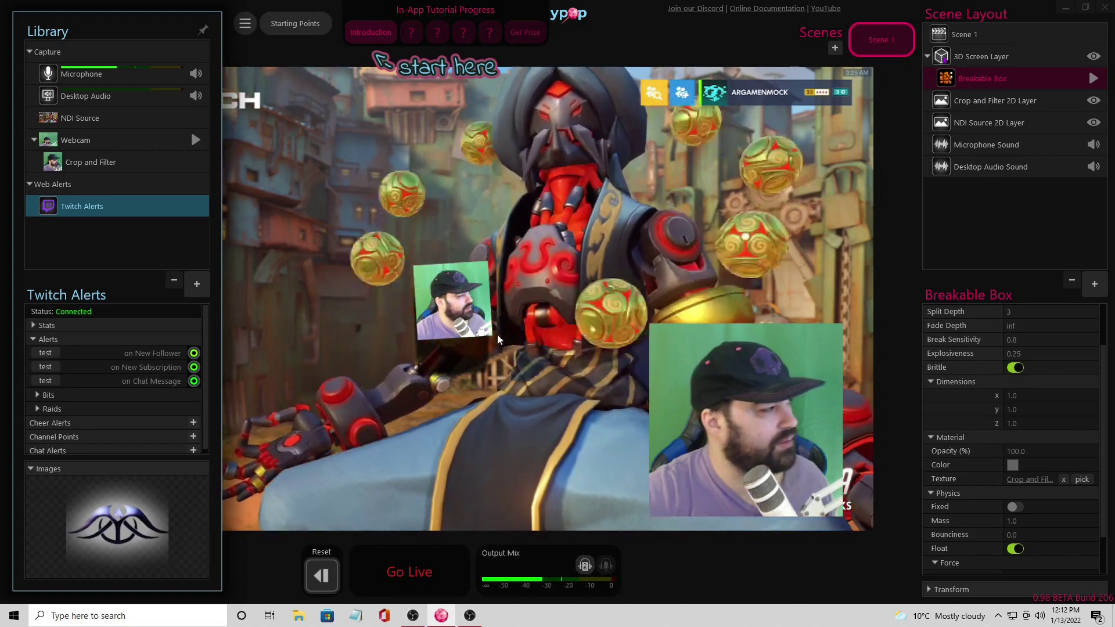
scroll(972, 376, up, 1)
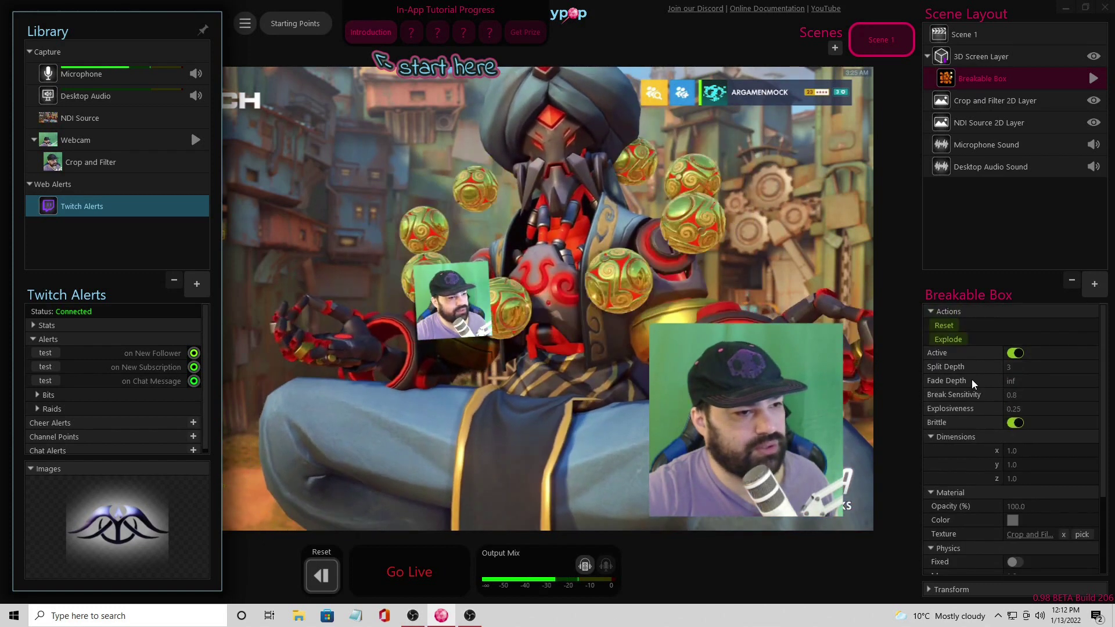
click(959, 343)
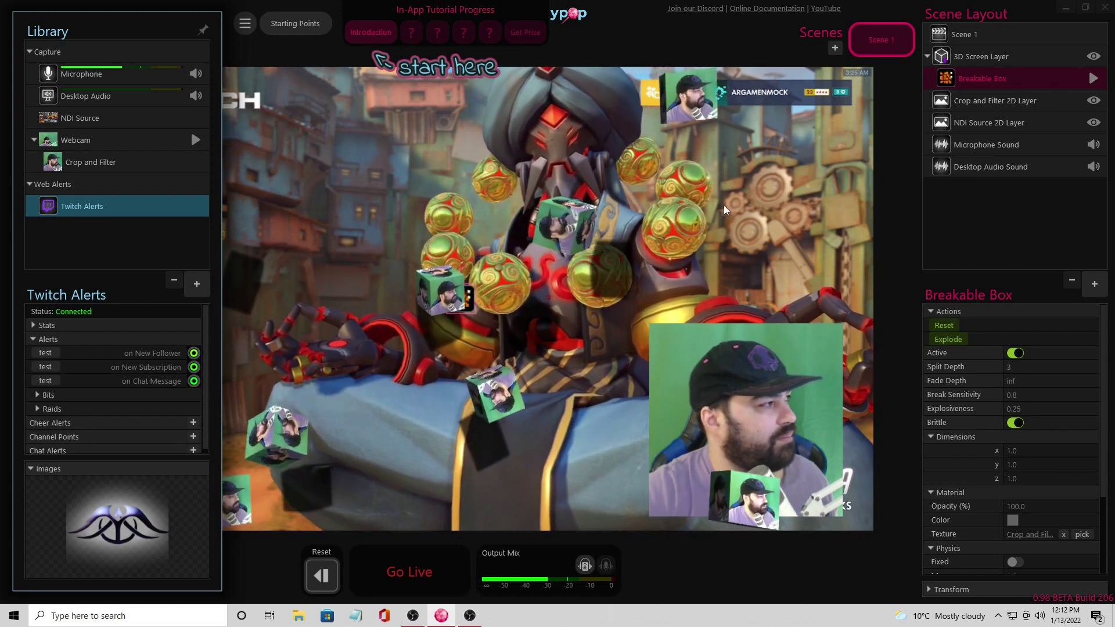
Explode the webcam-textured Breakable Box once more and reset it to its unbroken state
click(949, 342)
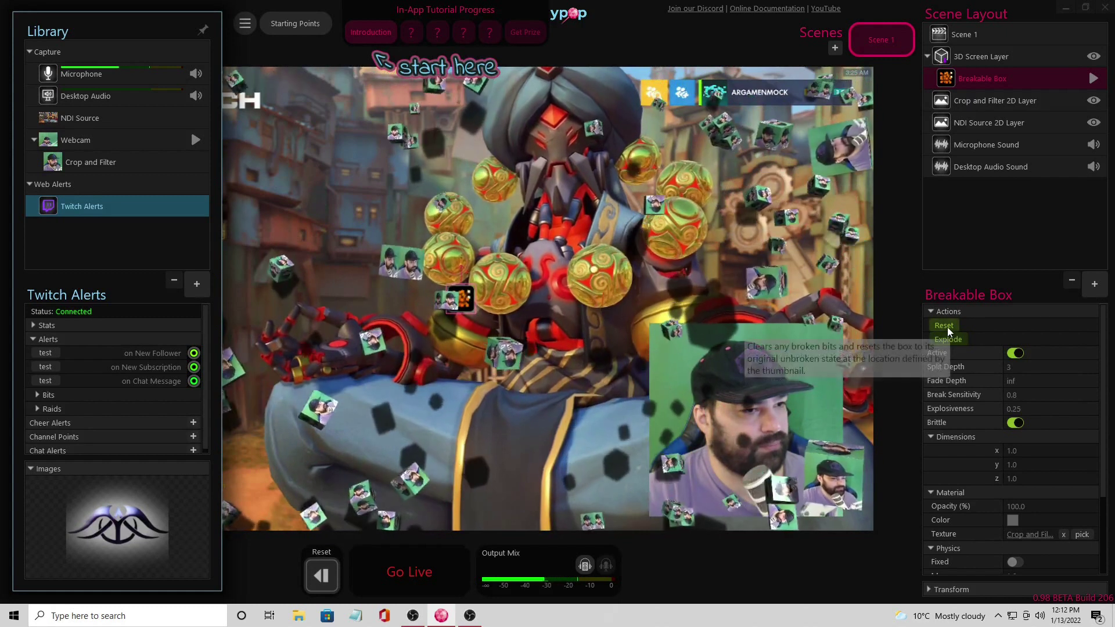
click(945, 326)
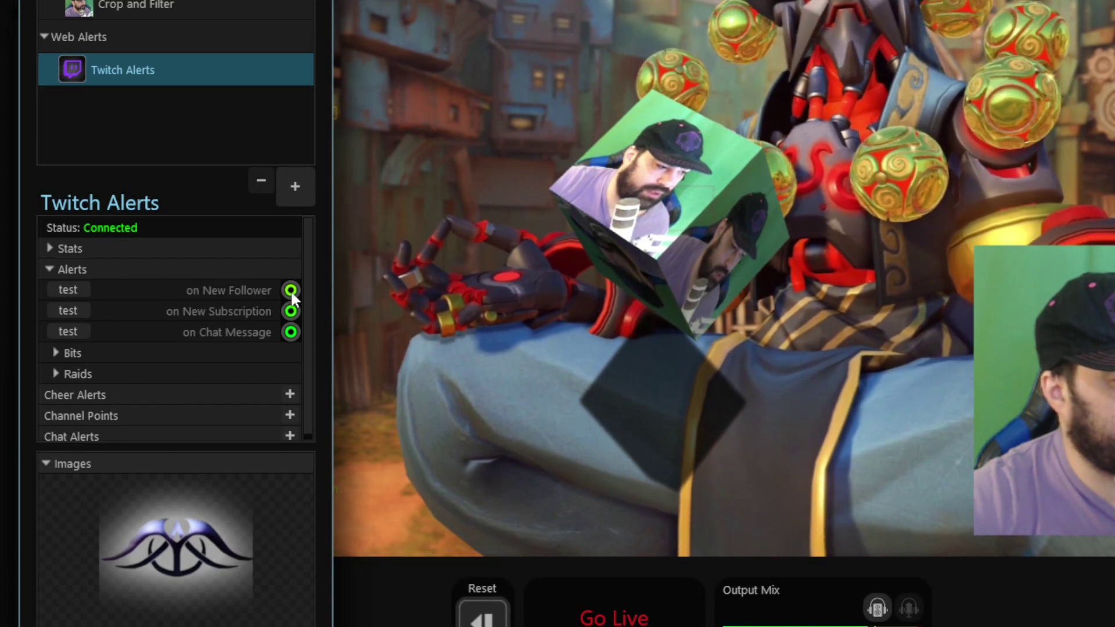
Wire the Twitch on New Follower alert to the Breakable Box's Explode action, test the alert, and reset the box
drag(291, 291, 1061, 400)
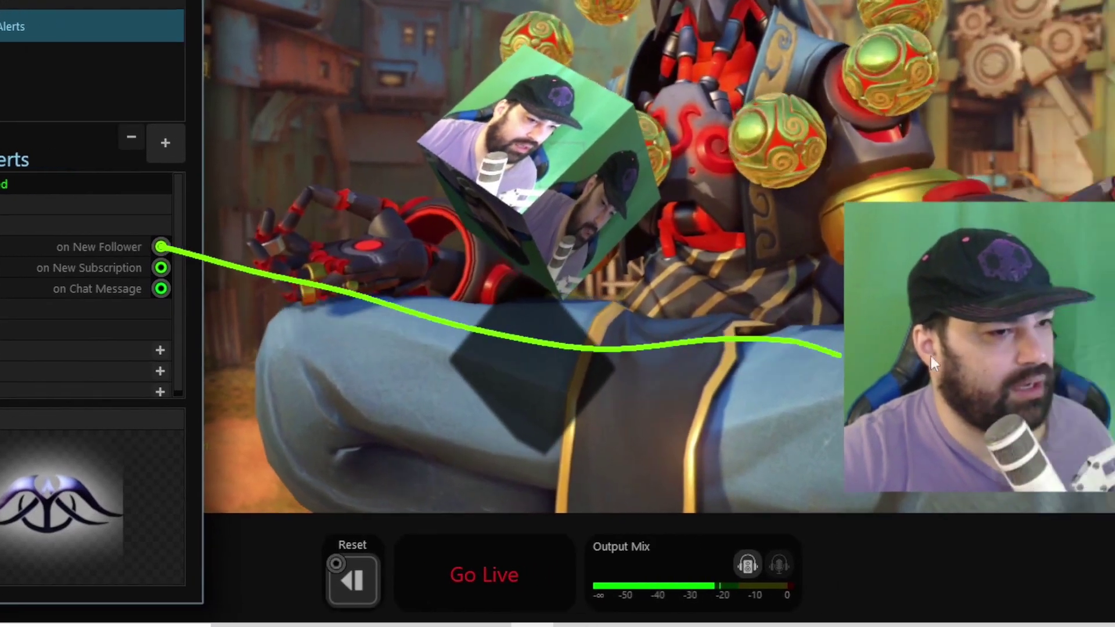
drag(931, 356, 764, 464)
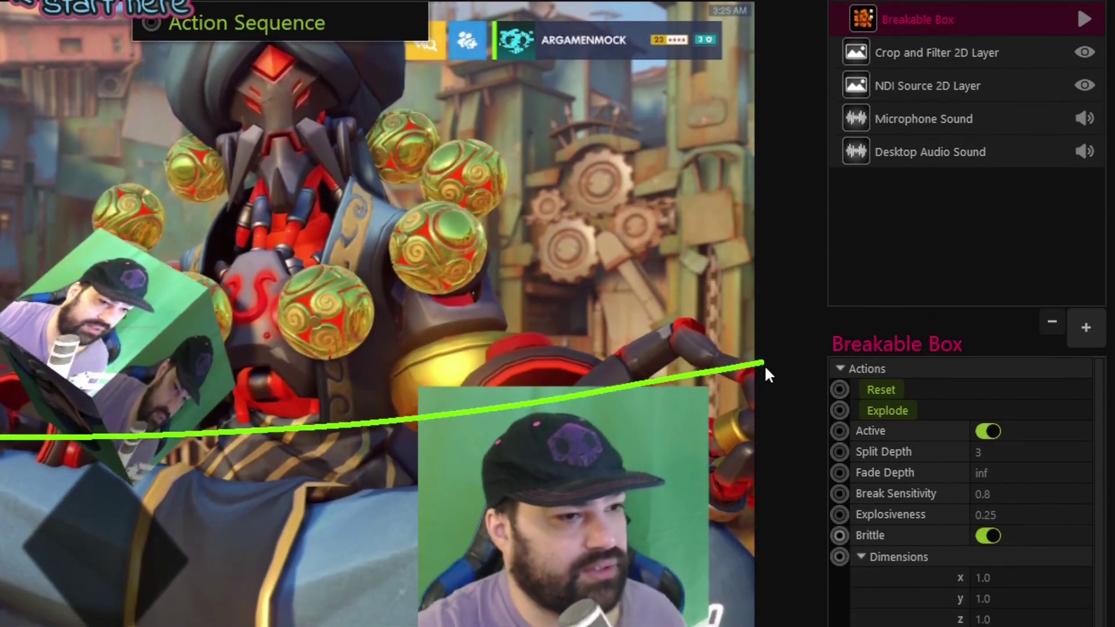
drag(764, 364, 839, 410)
drag(842, 361, 842, 358)
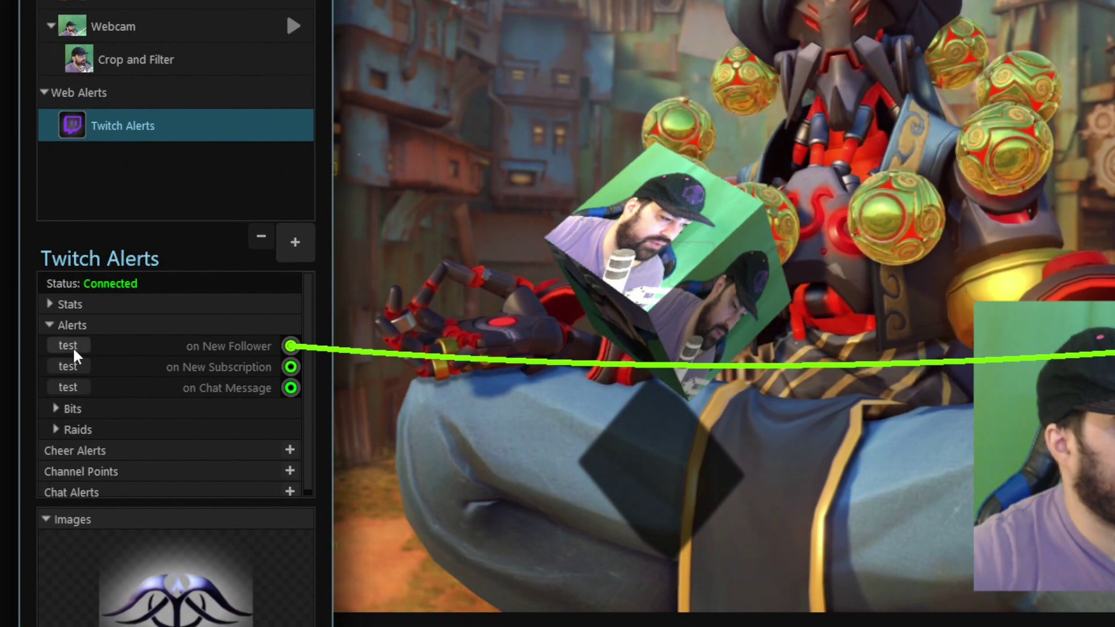
click(68, 346)
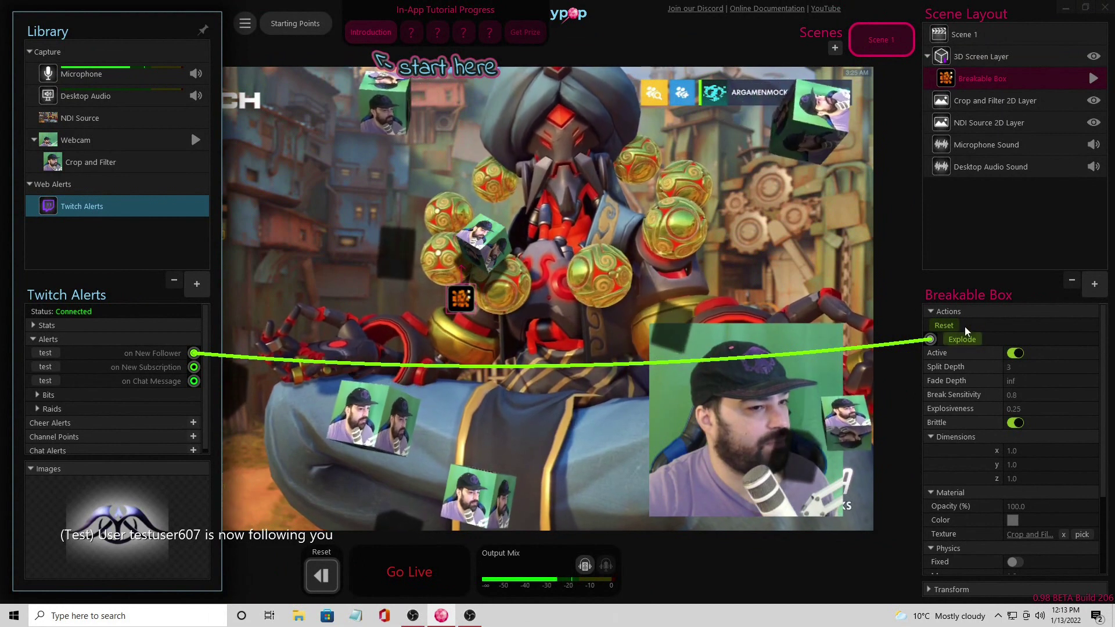
click(947, 327)
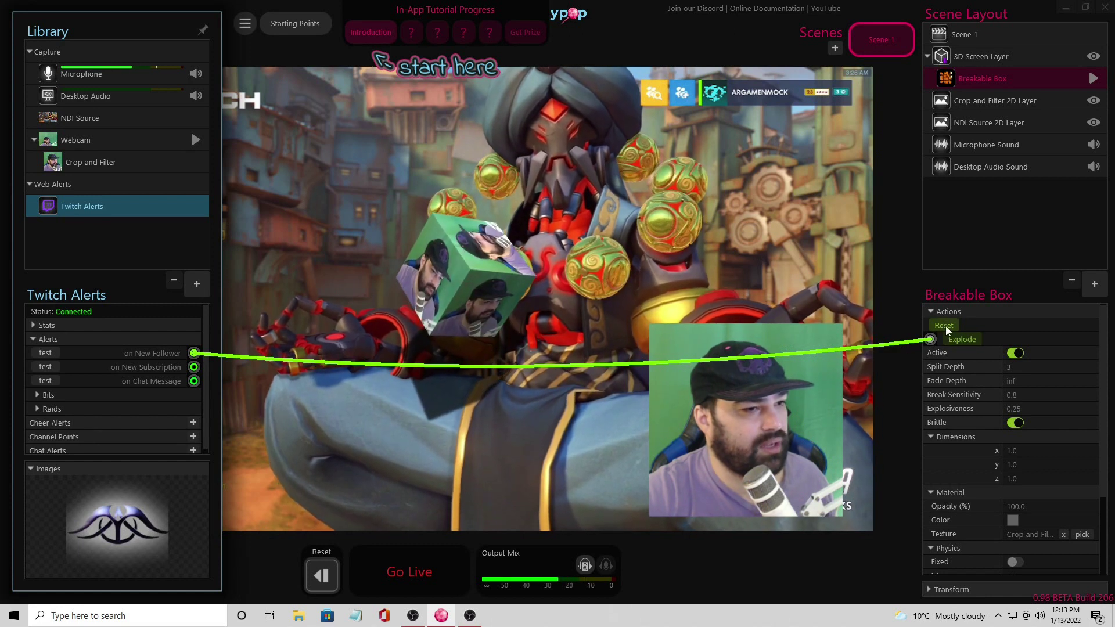
Add a Hotkey source assigned to R and wire its on Press alert to the Breakable Box's Reset action
click(199, 280)
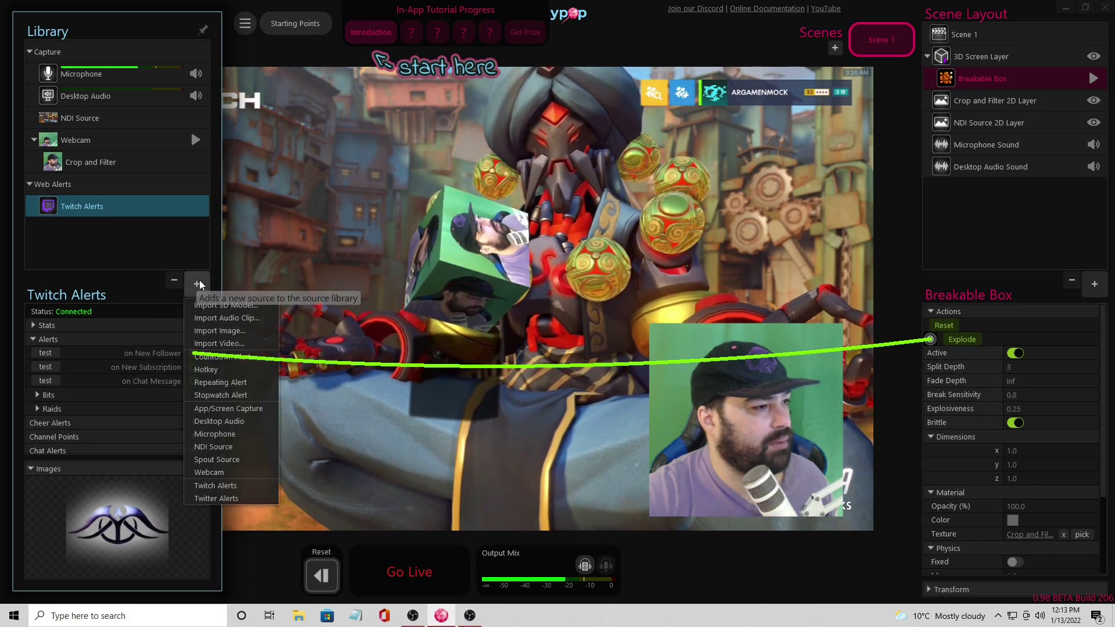
click(207, 373)
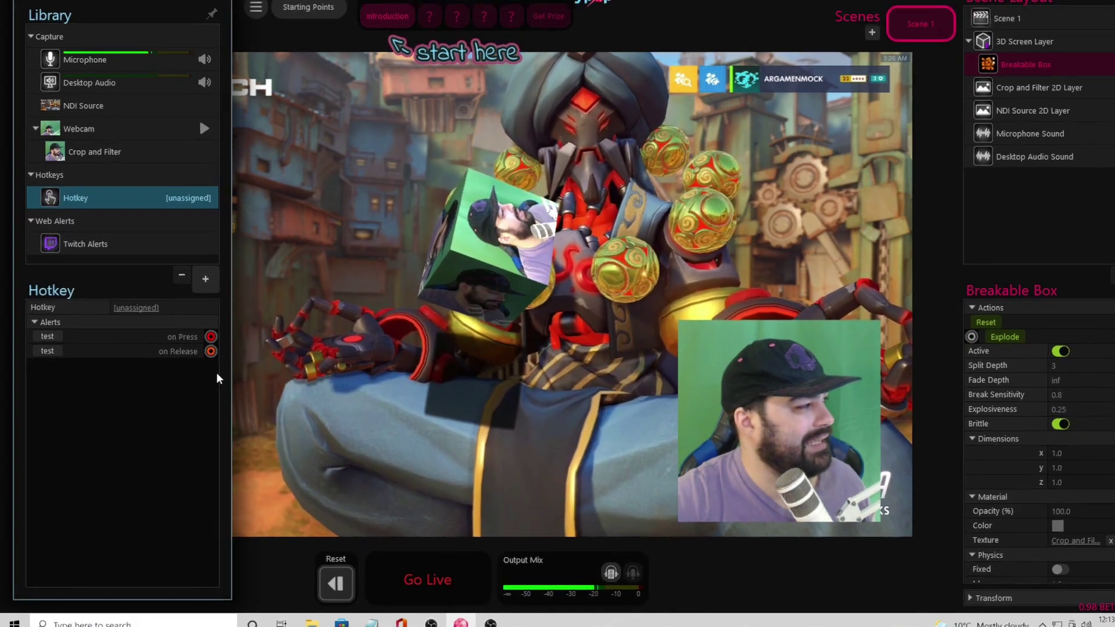
click(149, 309)
key(r)
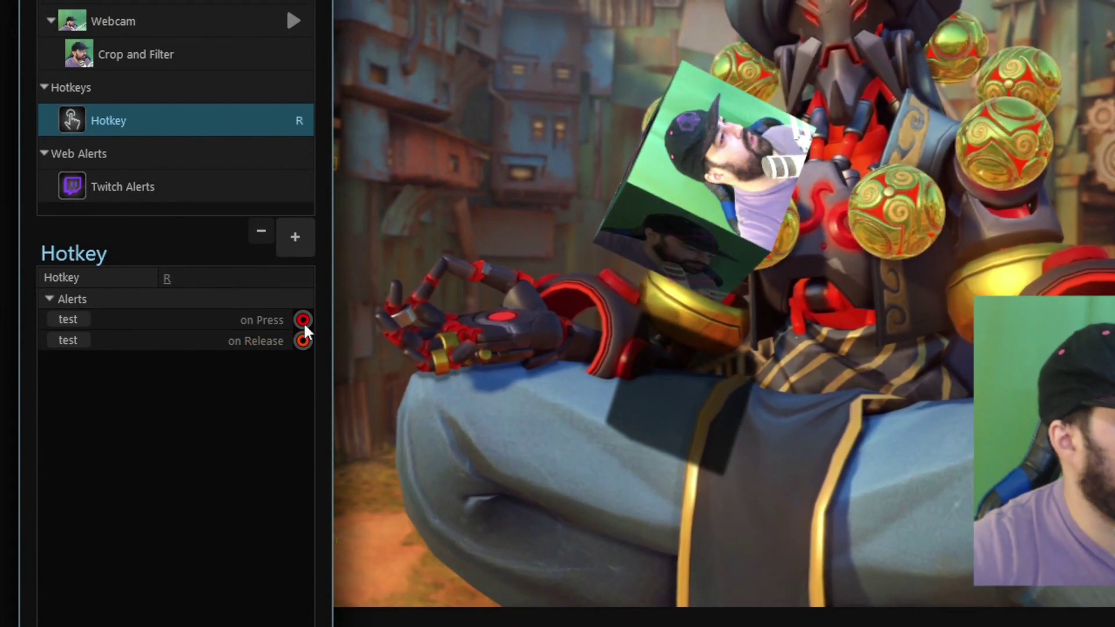
drag(303, 320, 858, 285)
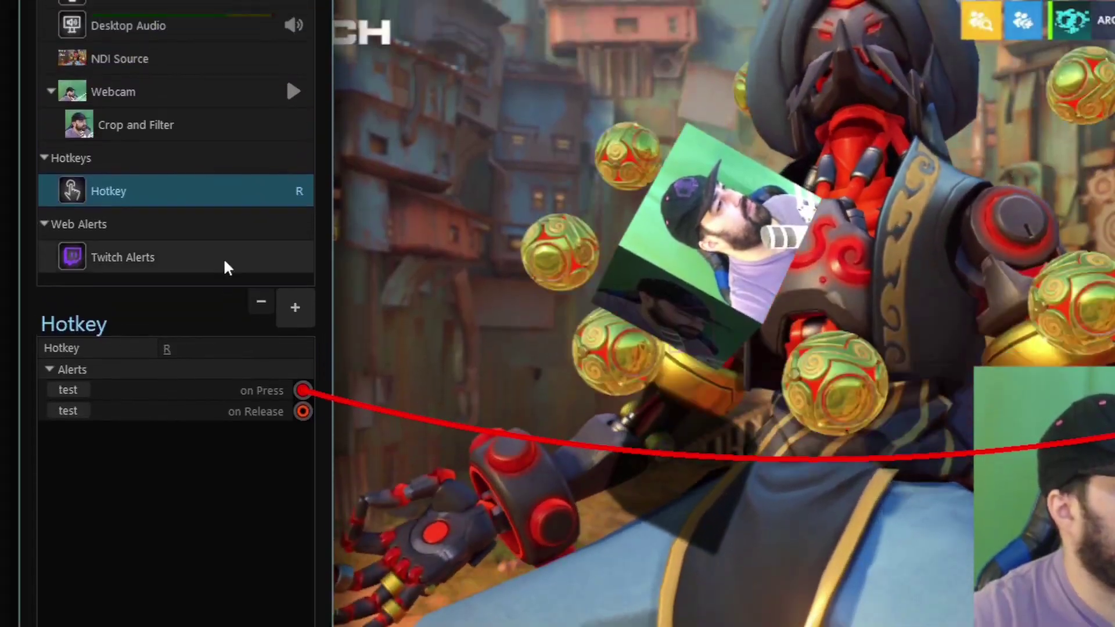
Test the Twitch on New Follower alert, and disconnect it from the Breakable Box's Explode action
click(226, 268)
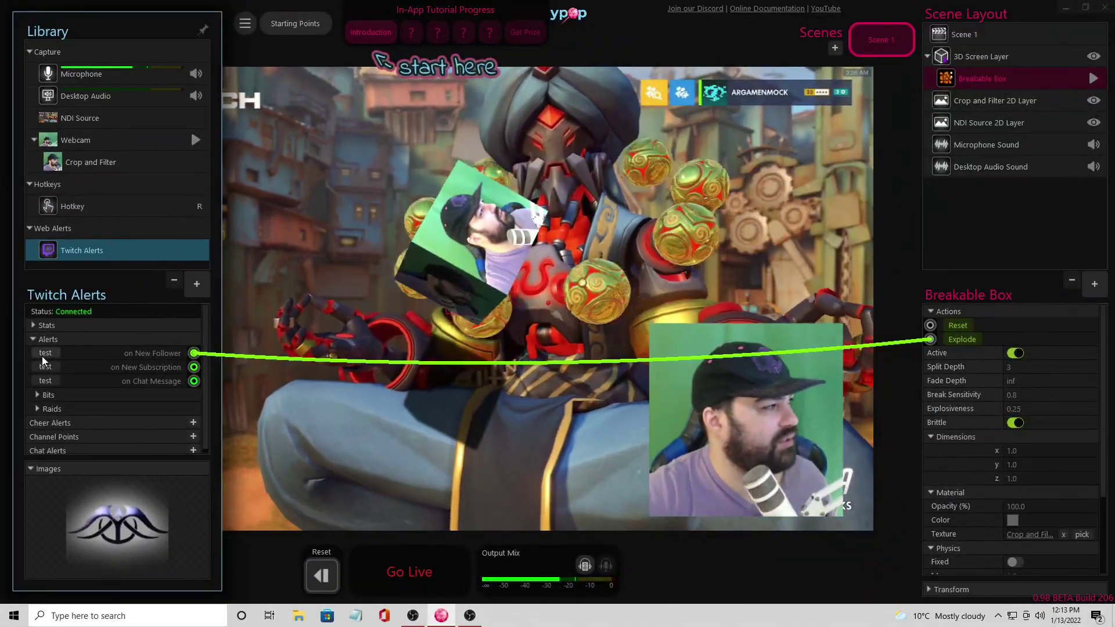
click(42, 357)
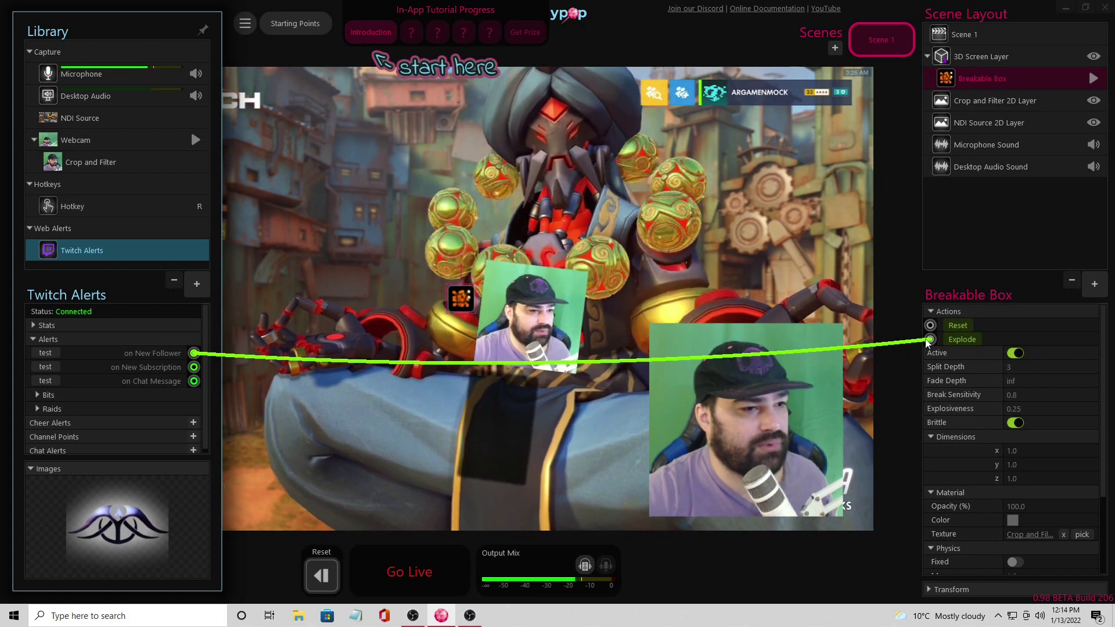
drag(928, 343, 193, 353)
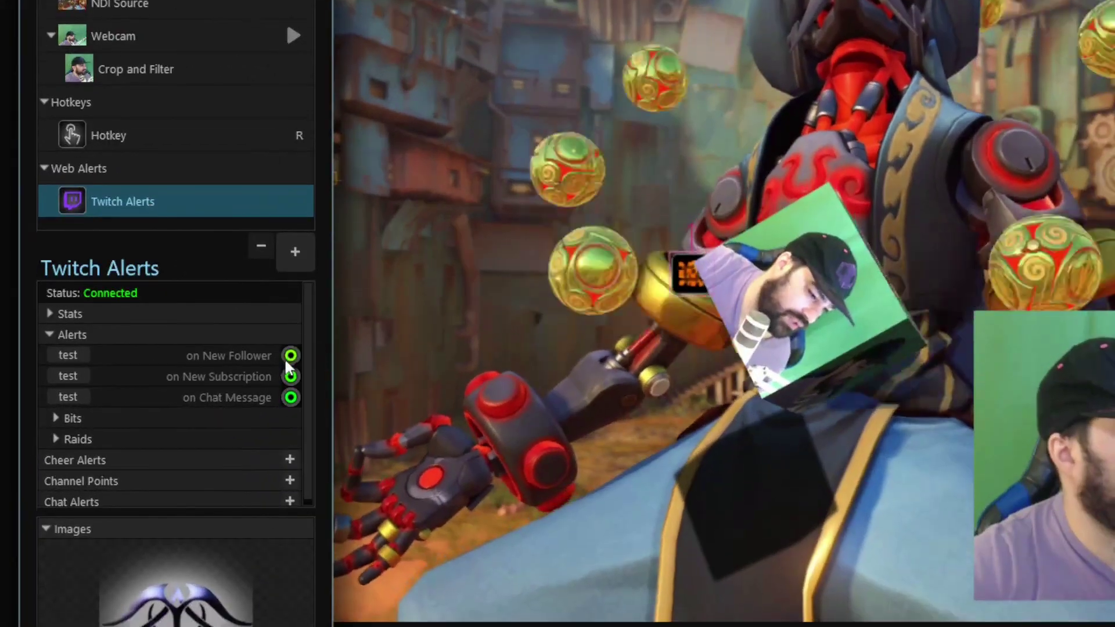
Wire the Twitch on New Follower alert to a new Action Sequence and move the sequence window lower over the scene preview
drag(196, 351, 371, 381)
drag(556, 365, 1114, 380)
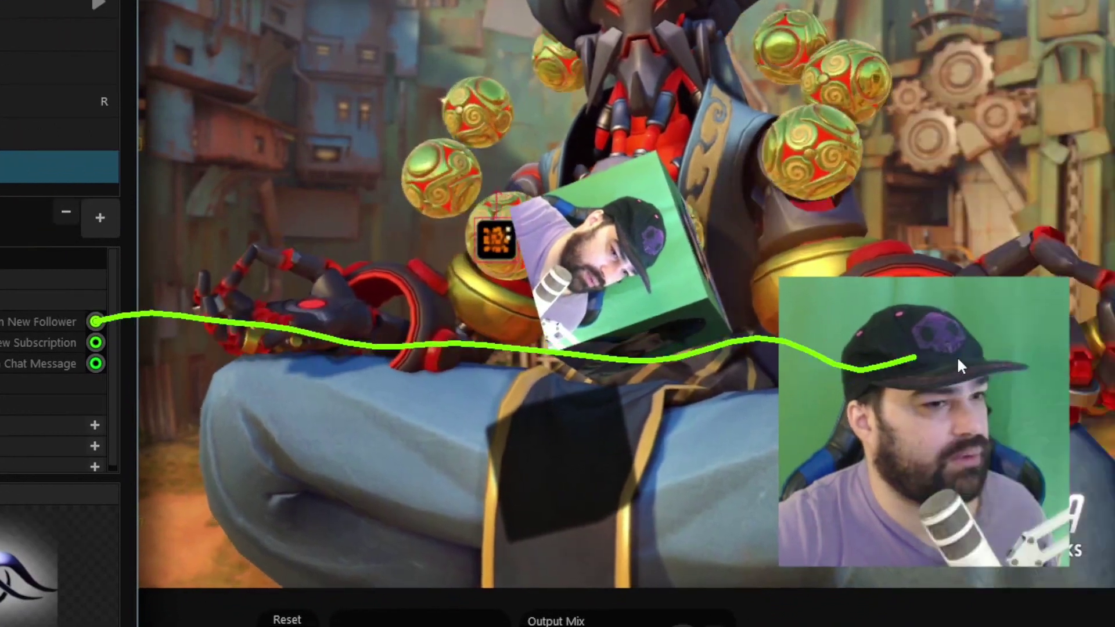
drag(957, 360, 156, 0)
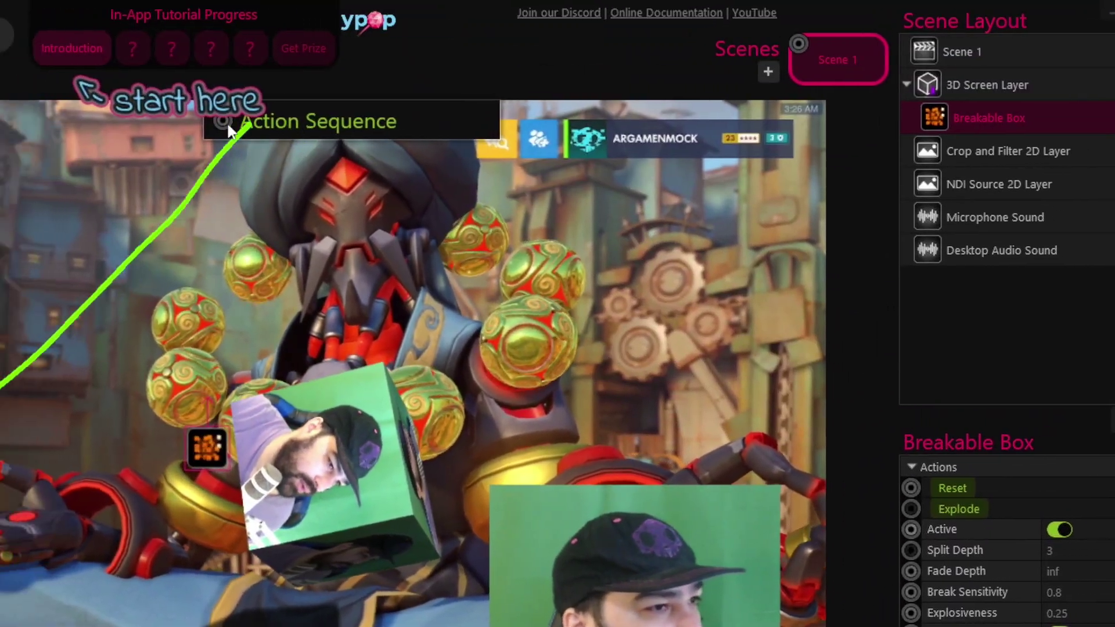
drag(230, 131, 244, 123)
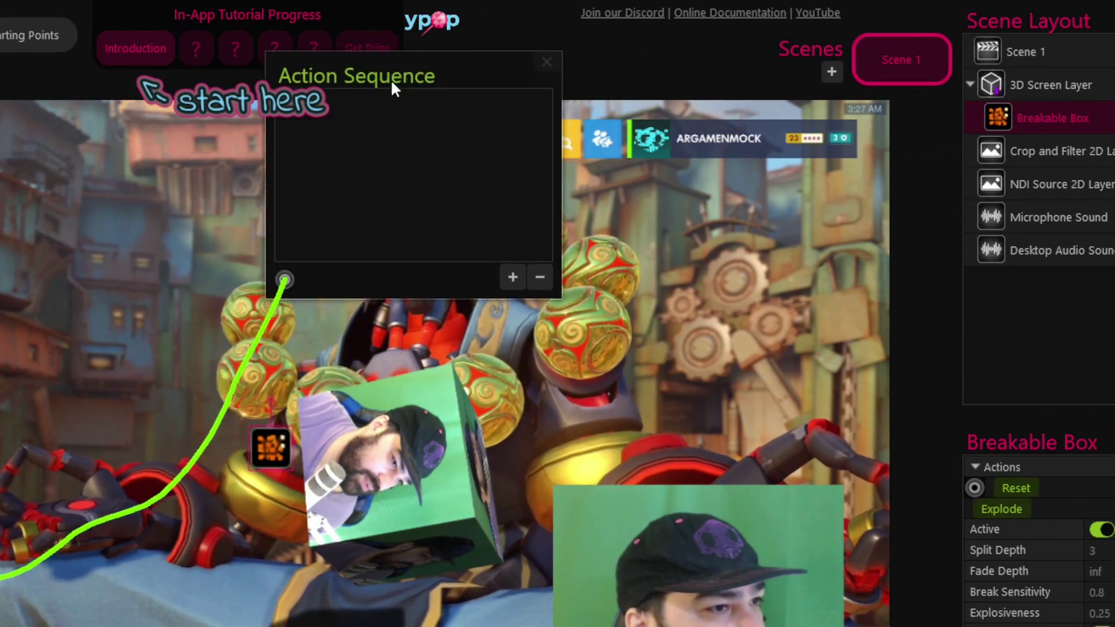
drag(390, 87, 312, 272)
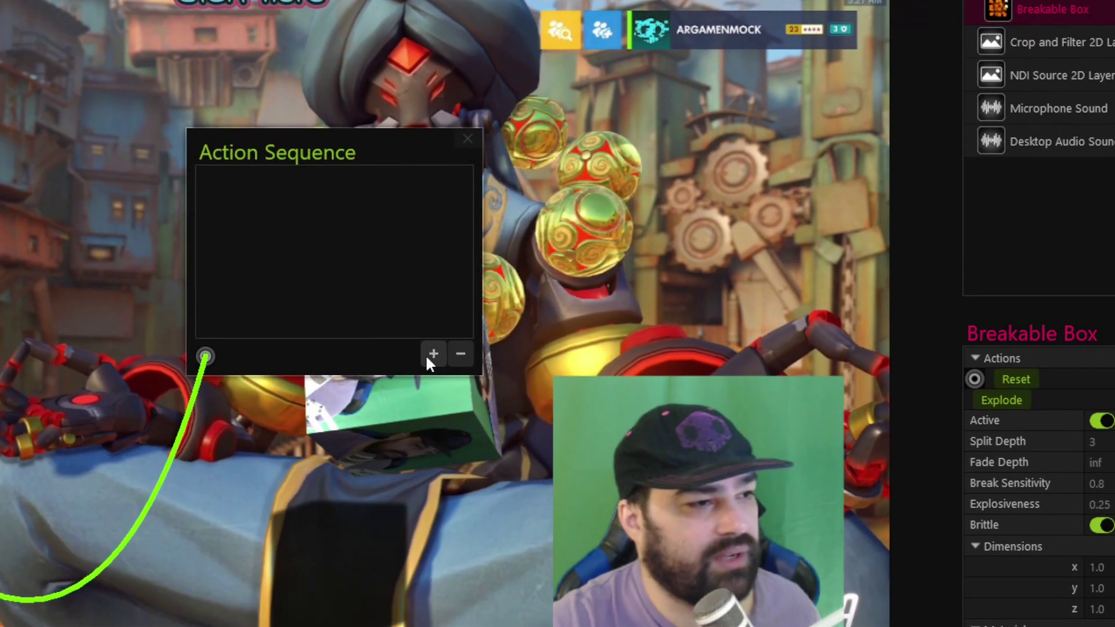
Add an Emit Alert to the Action Sequence and wire it to the Breakable Box's Explode action
click(433, 462)
click(461, 360)
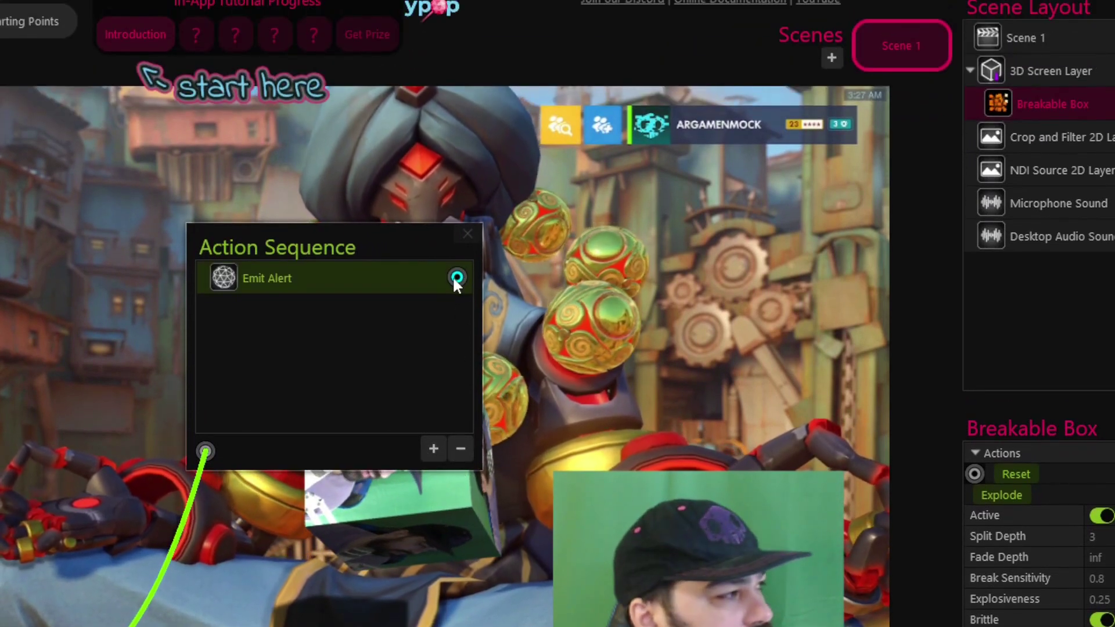
drag(456, 280, 976, 494)
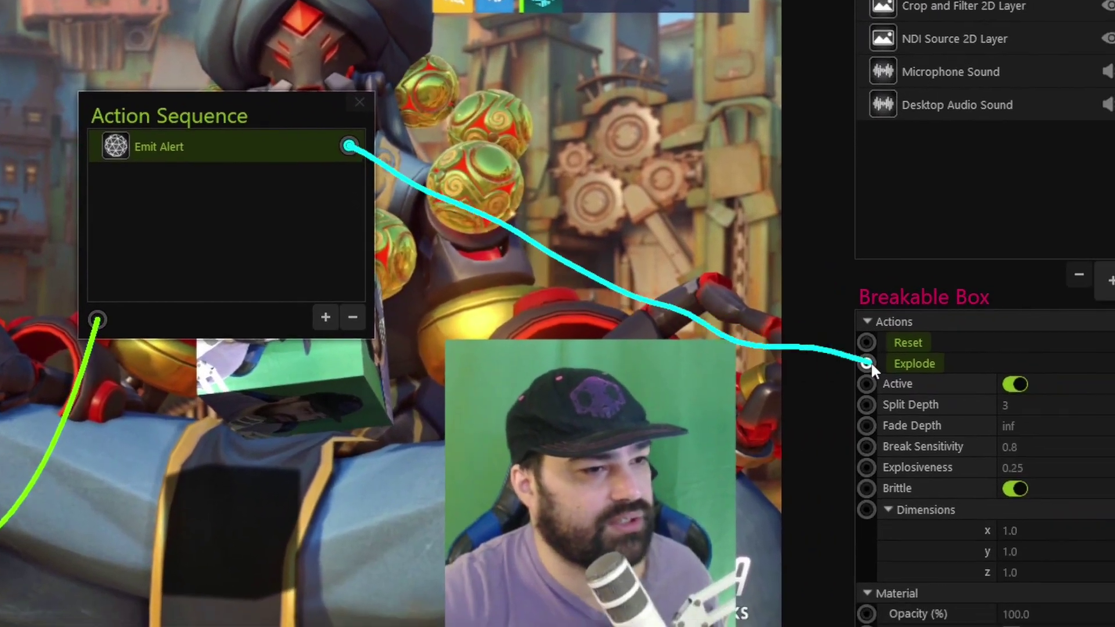
drag(870, 361, 868, 363)
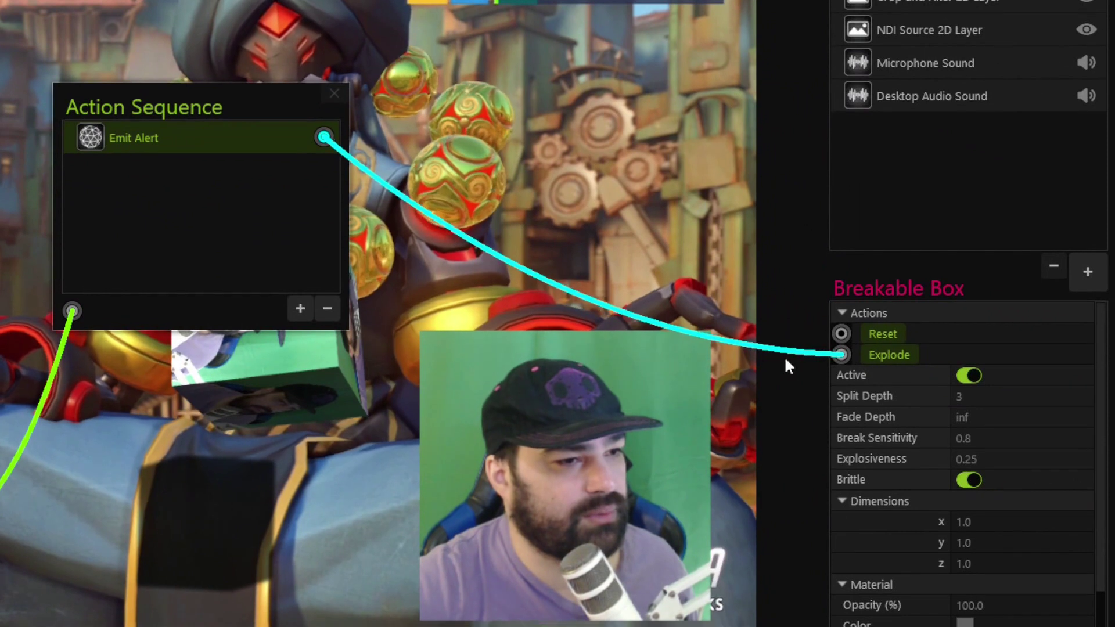
Add a 3.4-second Wait to the Action Sequence, followed by a second Emit Alert wired to Explode
click(294, 312)
click(331, 369)
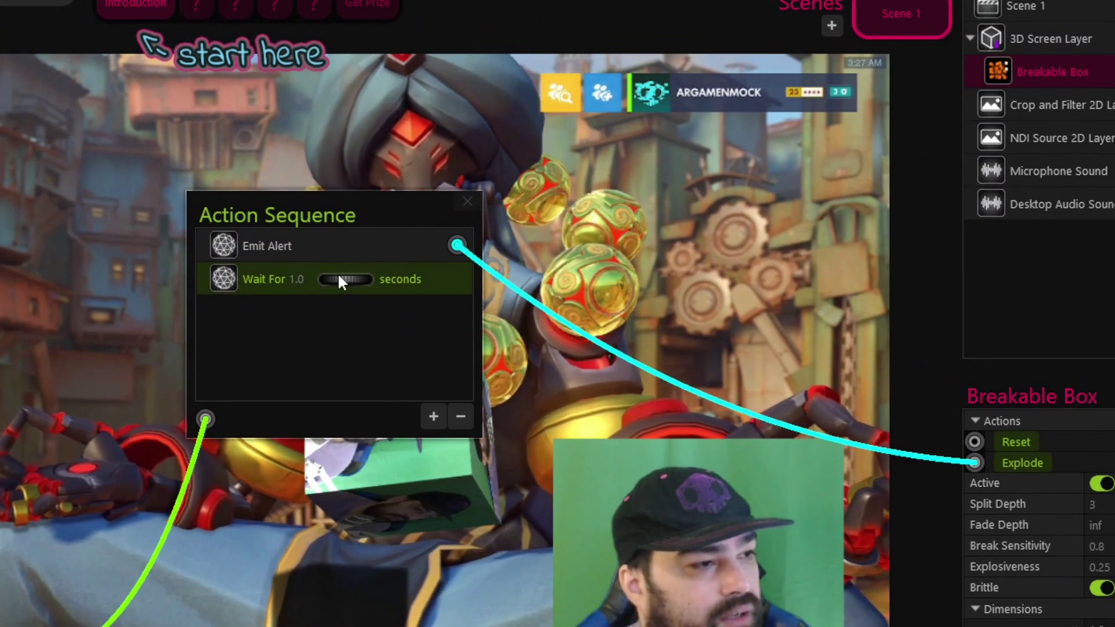
drag(203, 153, 250, 242)
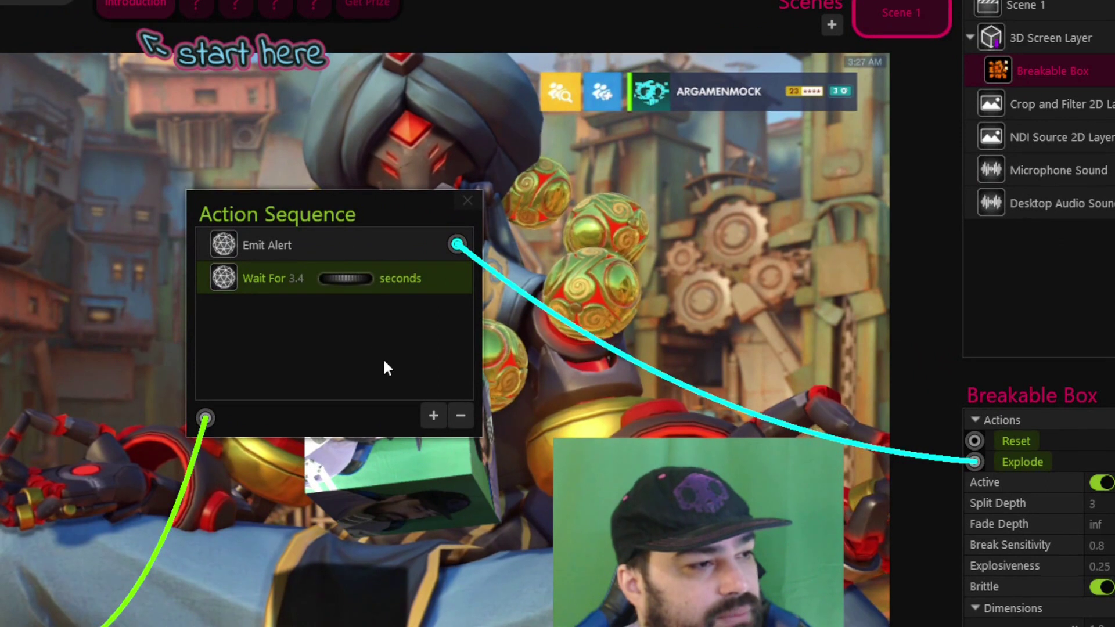
click(433, 415)
click(456, 440)
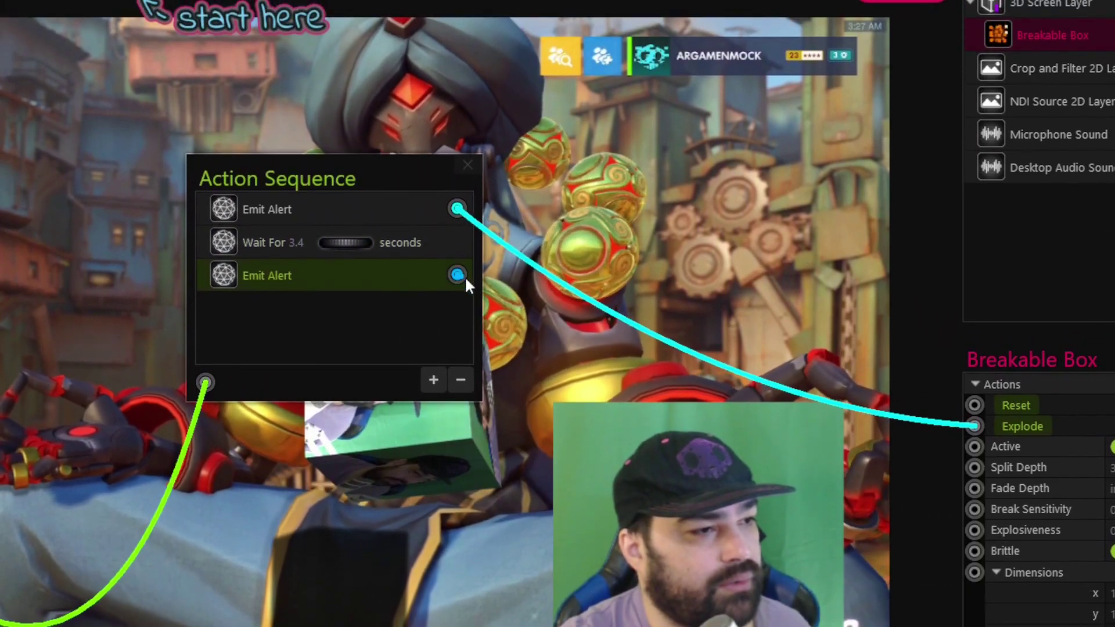
drag(457, 227, 975, 379)
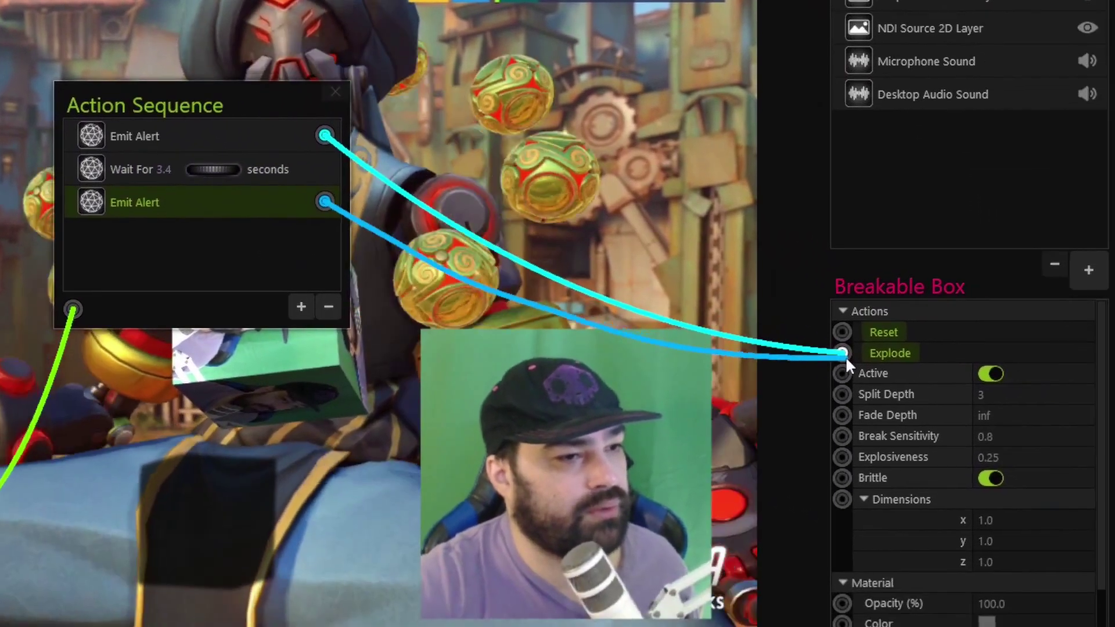
drag(845, 357, 845, 354)
Add a 1.3-second Wait to the Action Sequence, followed by a third Emit Alert wired to Explode
click(297, 308)
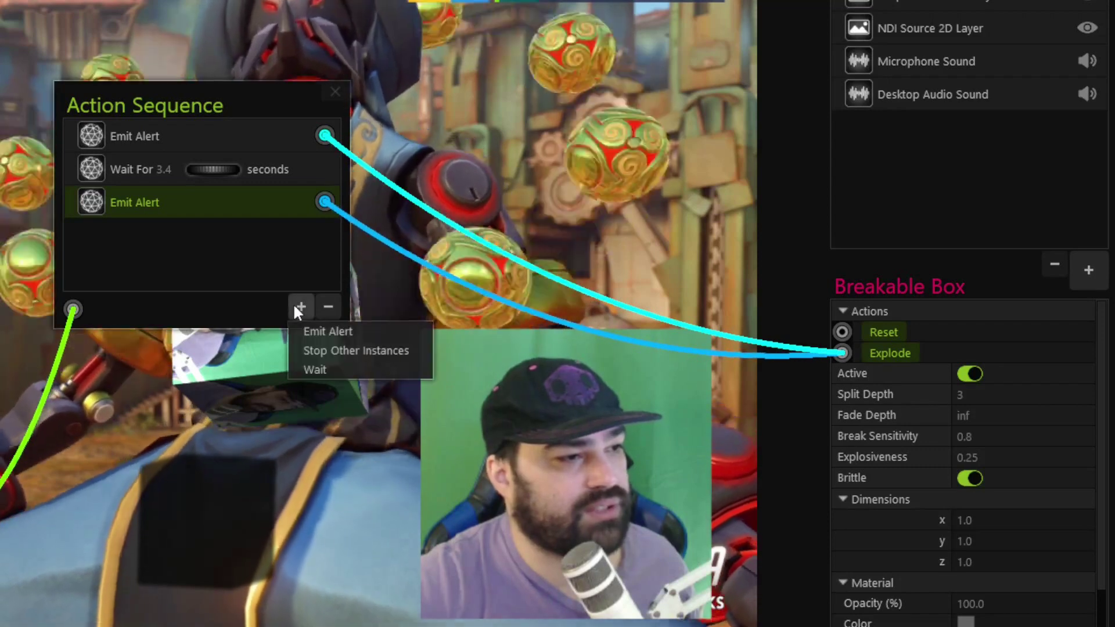
click(325, 368)
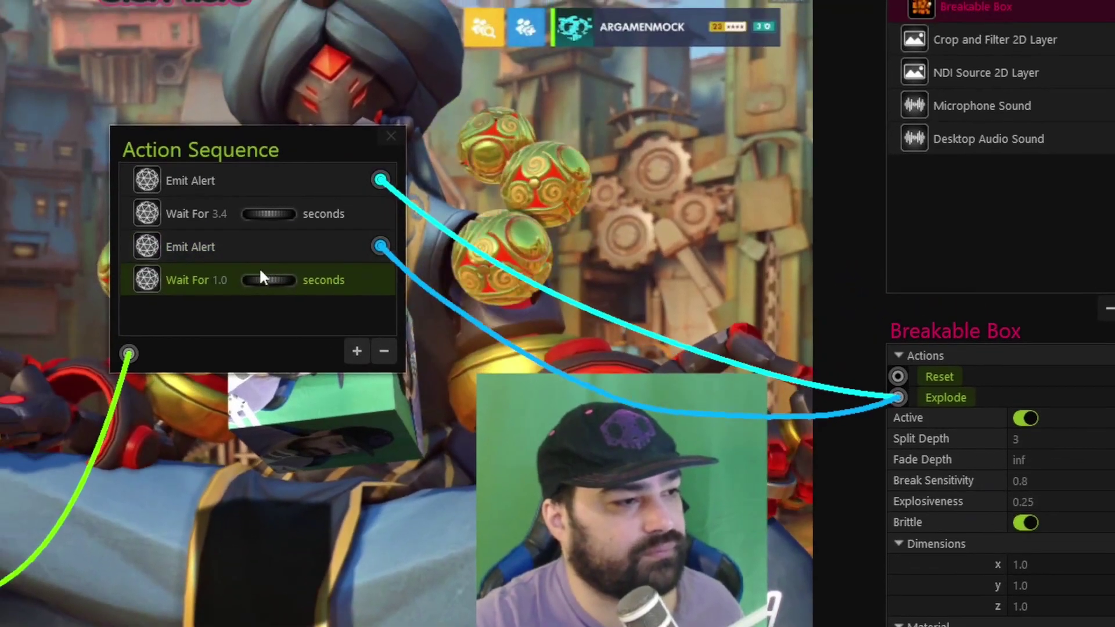
drag(261, 274, 270, 283)
click(356, 351)
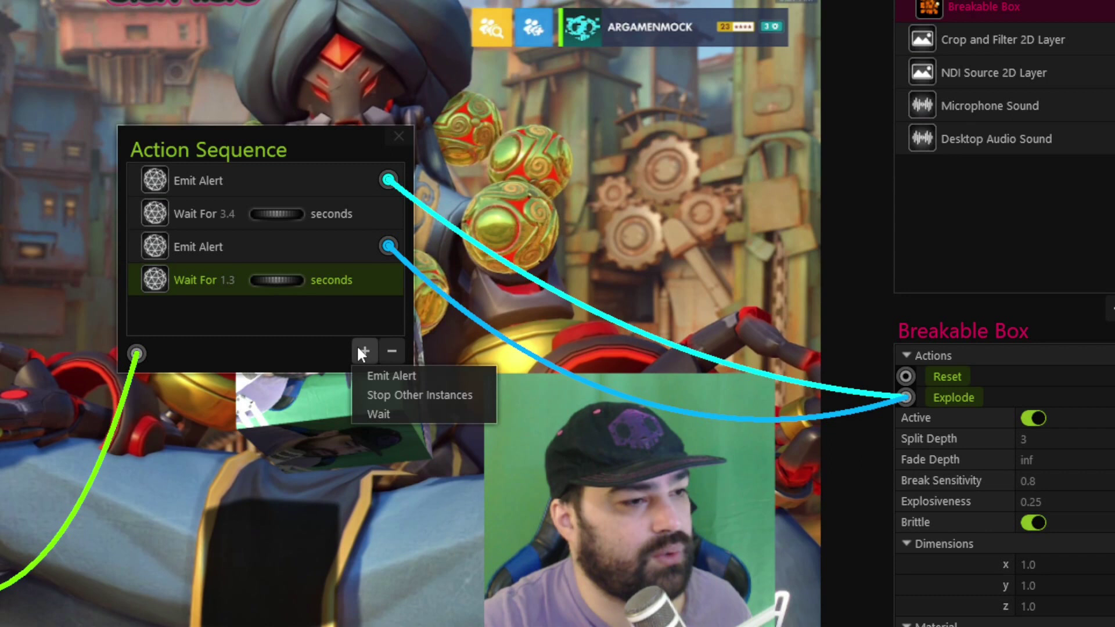
click(391, 375)
drag(389, 313, 906, 375)
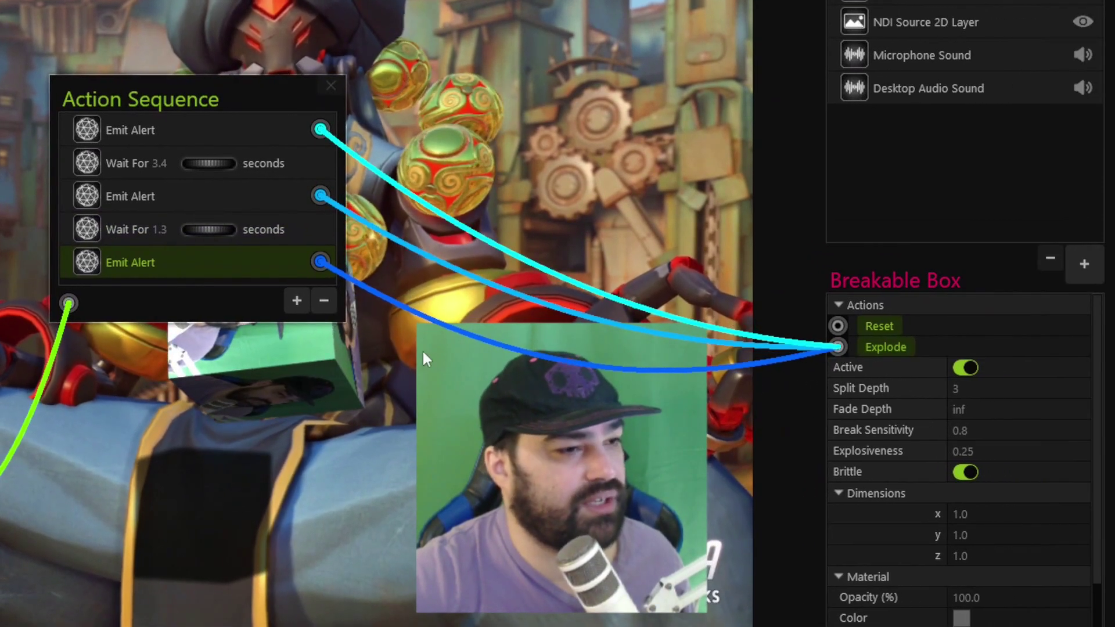
Finish the Action Sequence with a 3.3-second Wait and an Emit Alert wired to the box's Reset action, and close its window
click(296, 301)
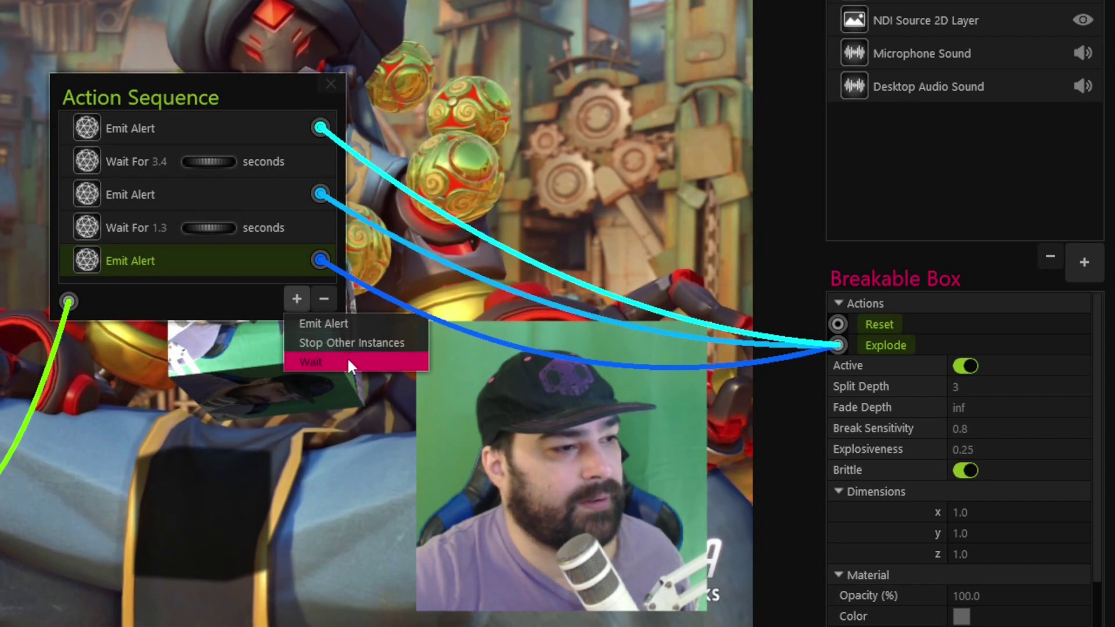
click(351, 362)
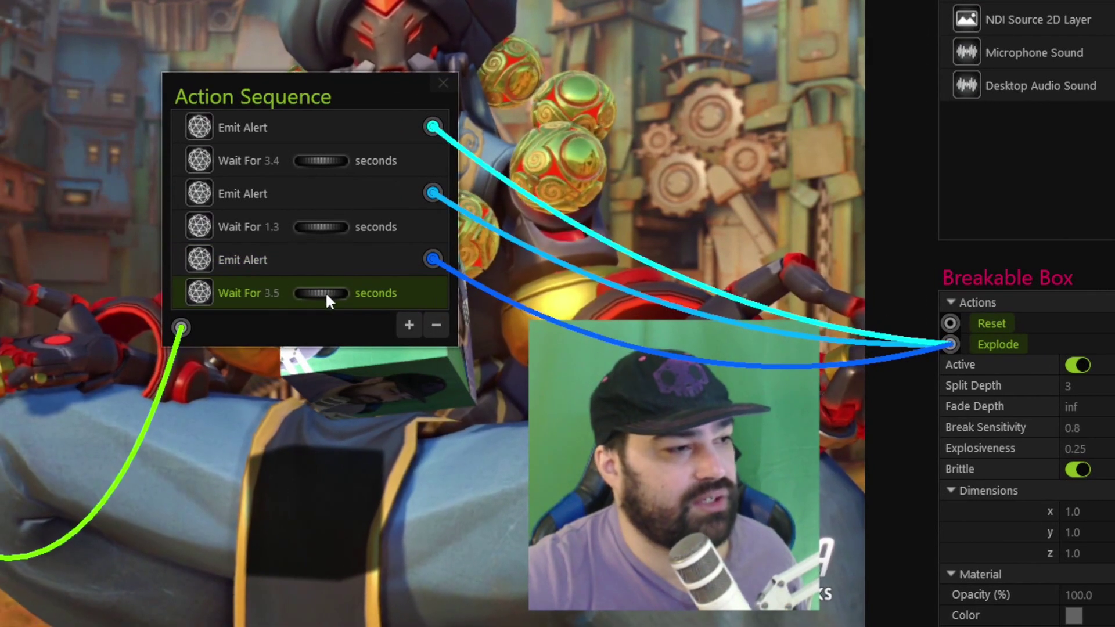
drag(325, 291, 328, 291)
click(408, 327)
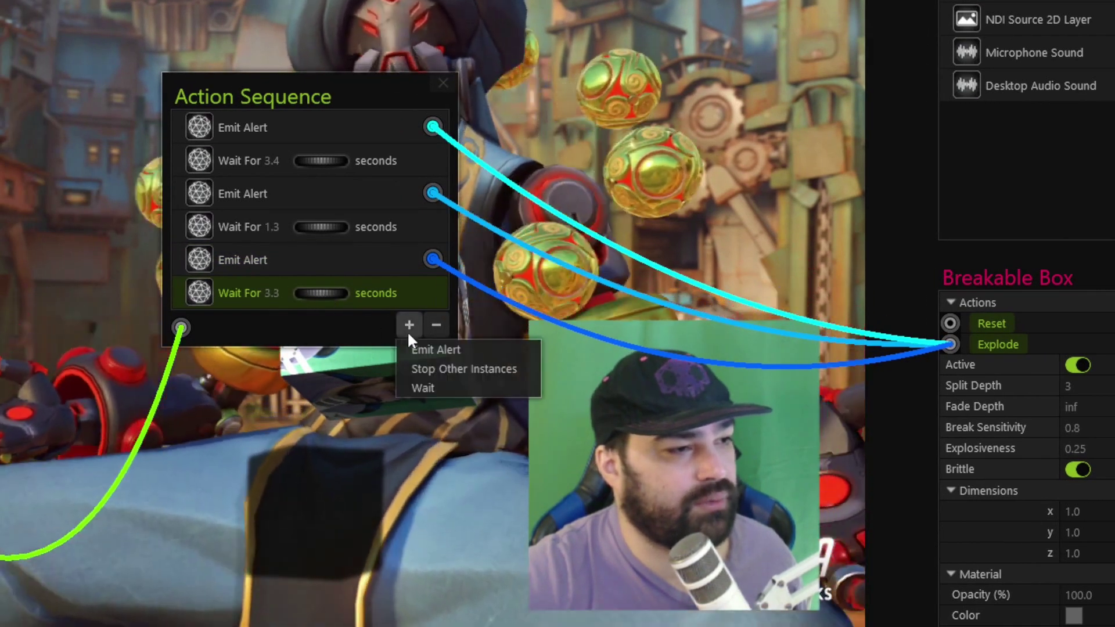
click(435, 349)
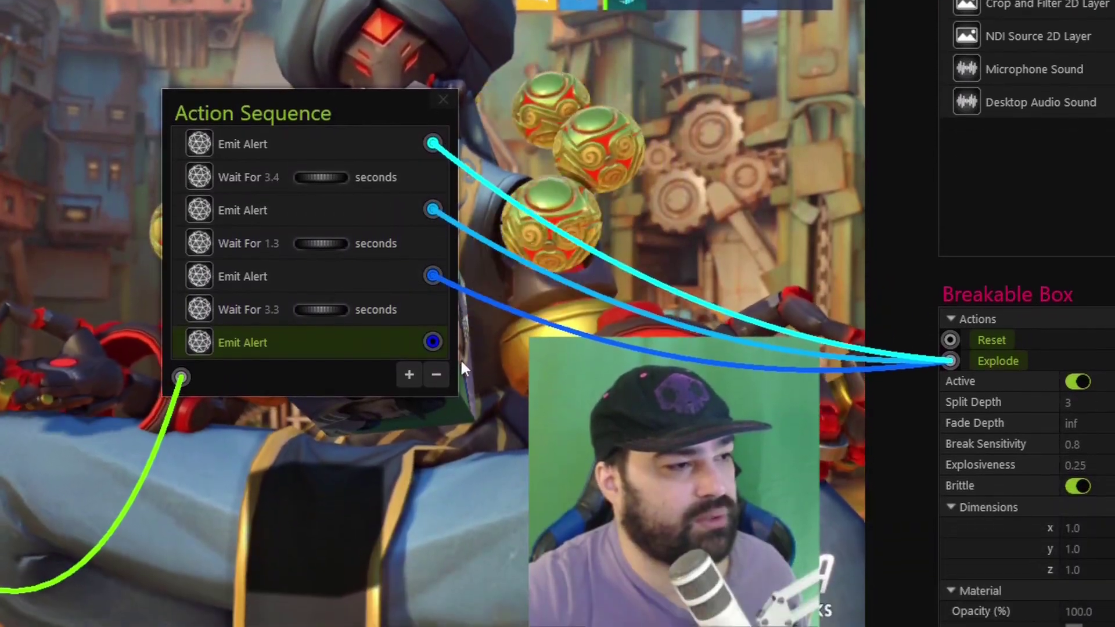
drag(433, 341, 950, 340)
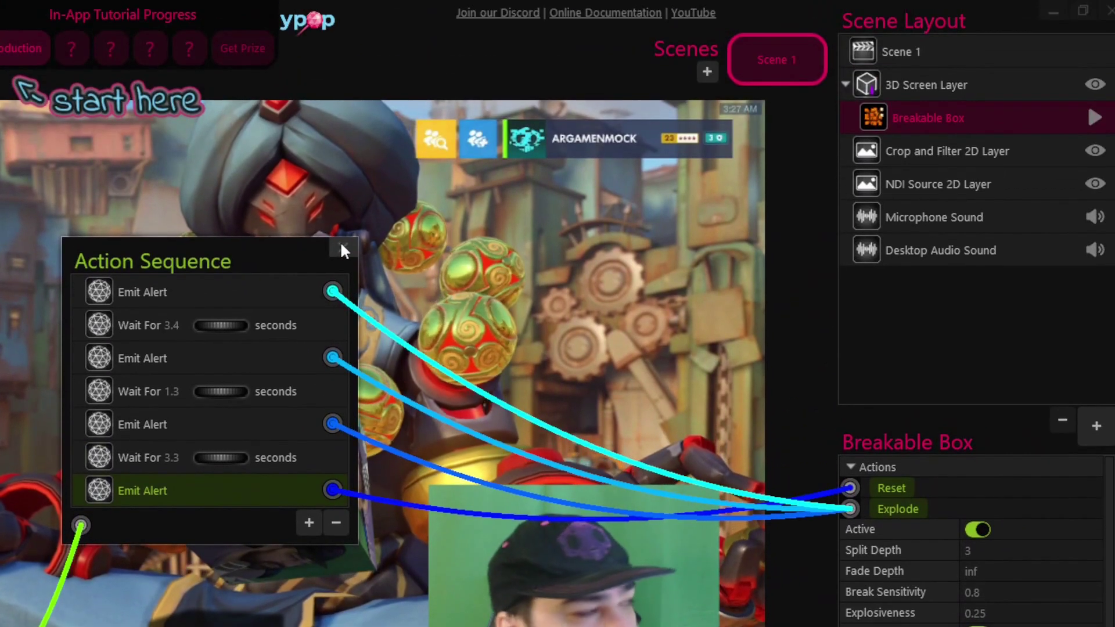
click(343, 92)
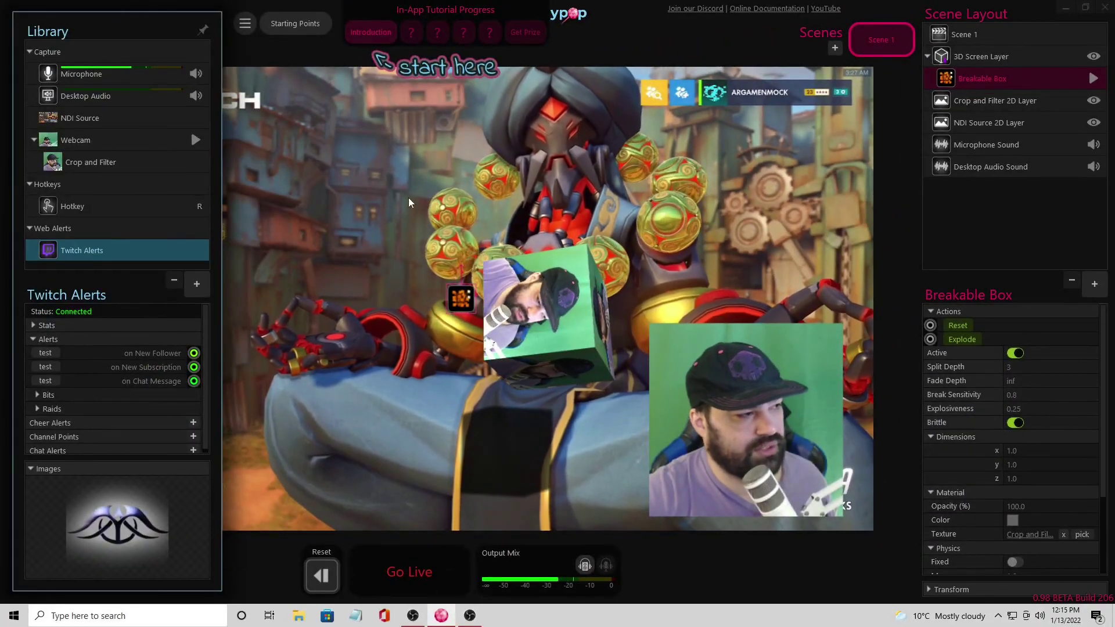
Test the Twitch New Follower alert to run the Action Sequence on the Breakable Box
click(45, 352)
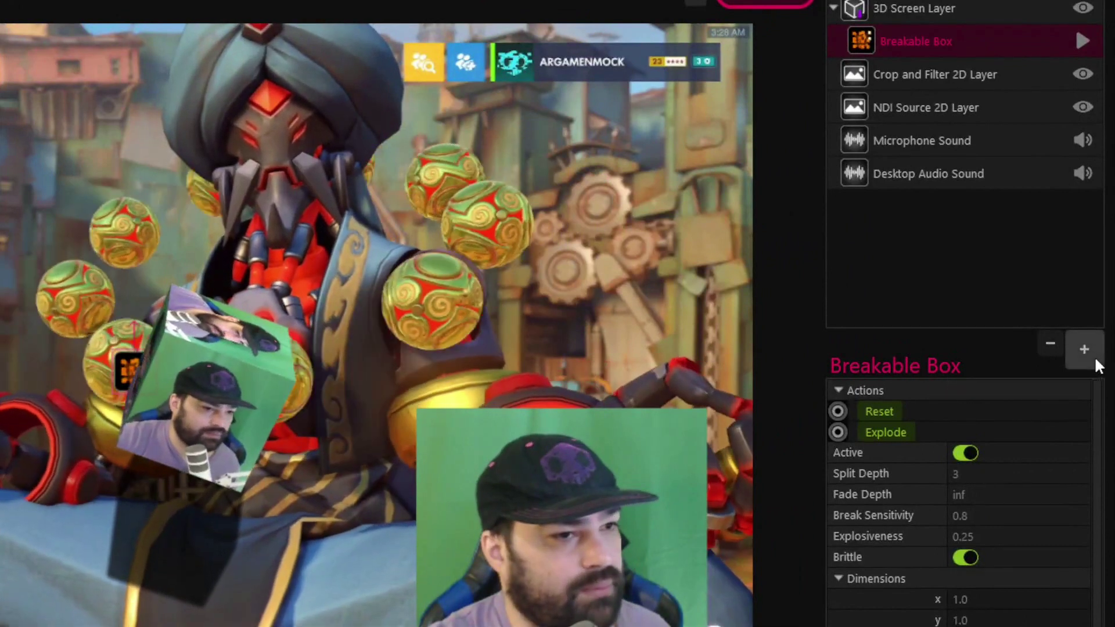
Add a Split-Flap Text element to the 3D Screen Layer and set its characters per line to 15
click(1094, 357)
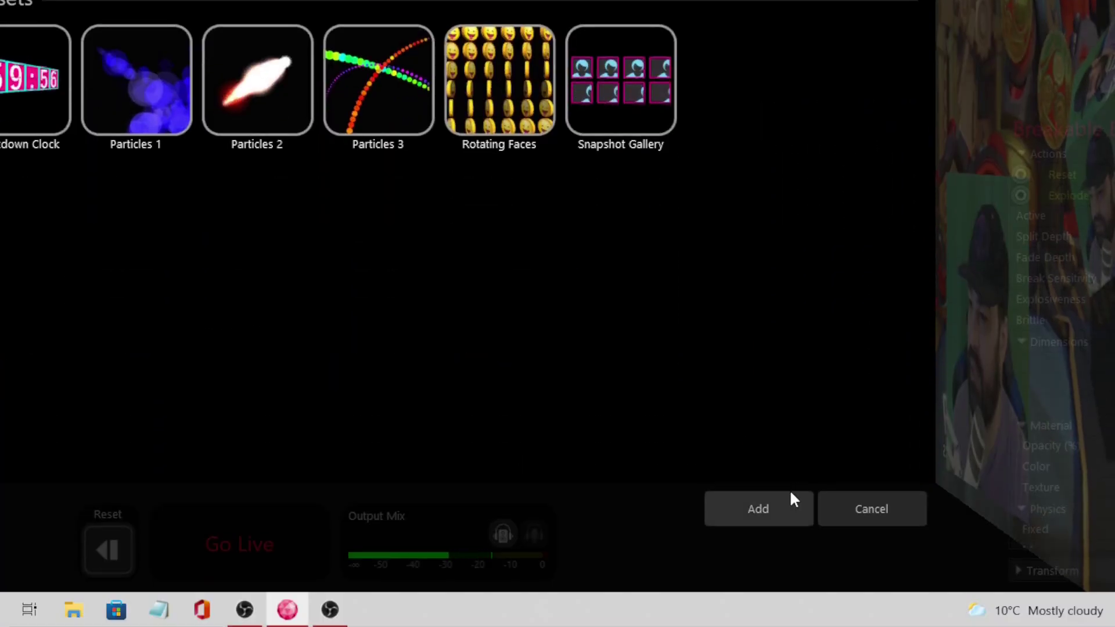
click(790, 495)
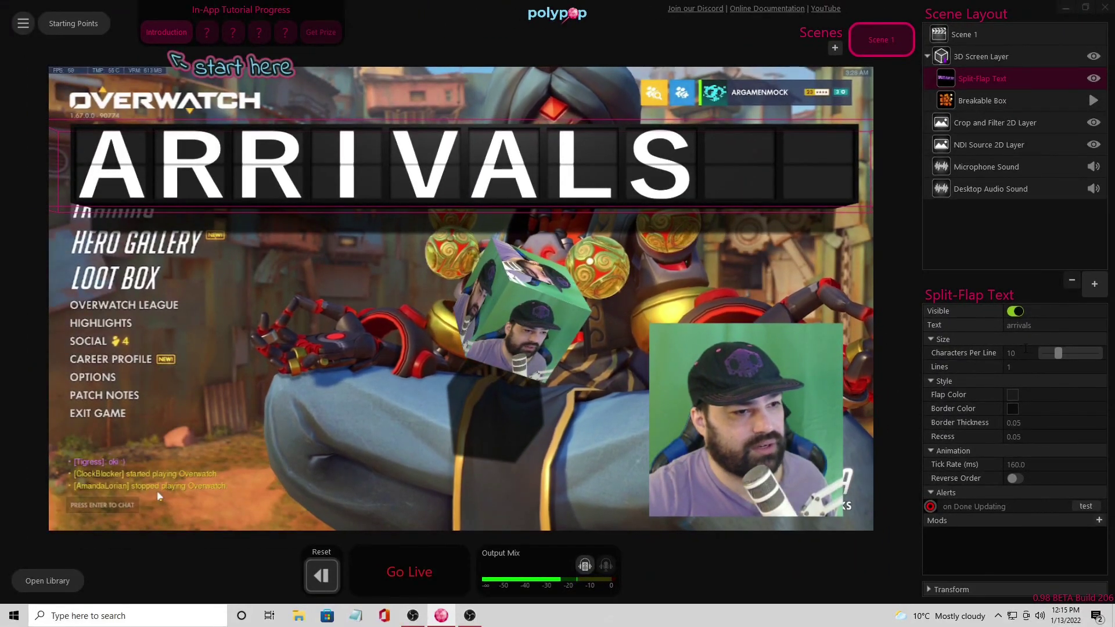
drag(1060, 358, 1072, 360)
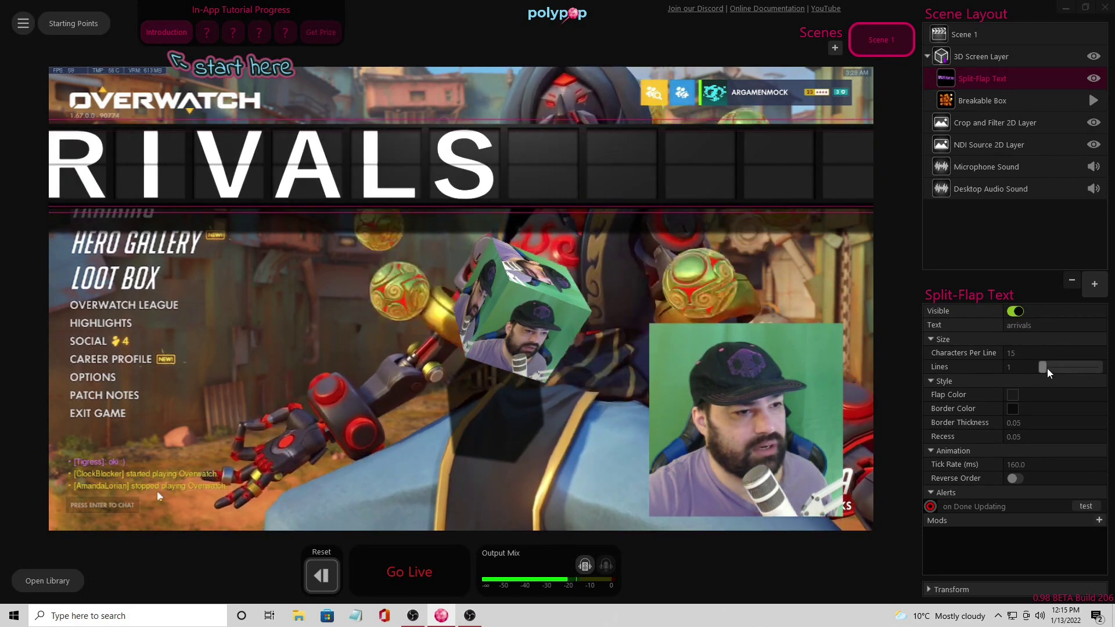
mouse_move(1041, 367)
mouse_down()
mouse_move(1054, 372)
mouse_move(1039, 368)
mouse_up()
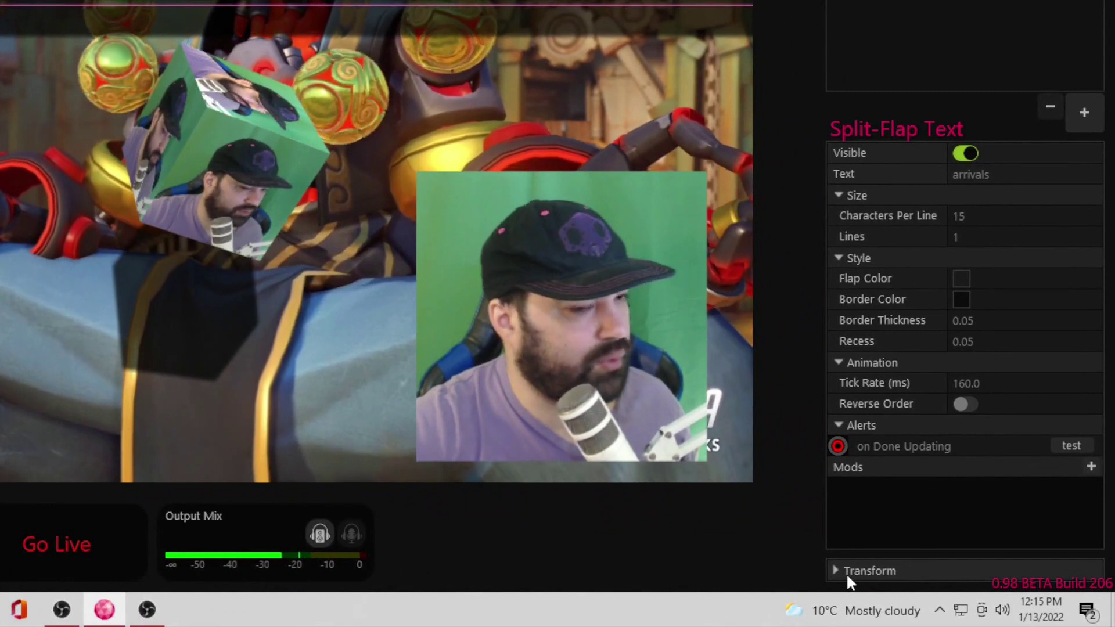
Scale the Split-Flap Text to 0.58 and set its number of lines to 2
click(936, 591)
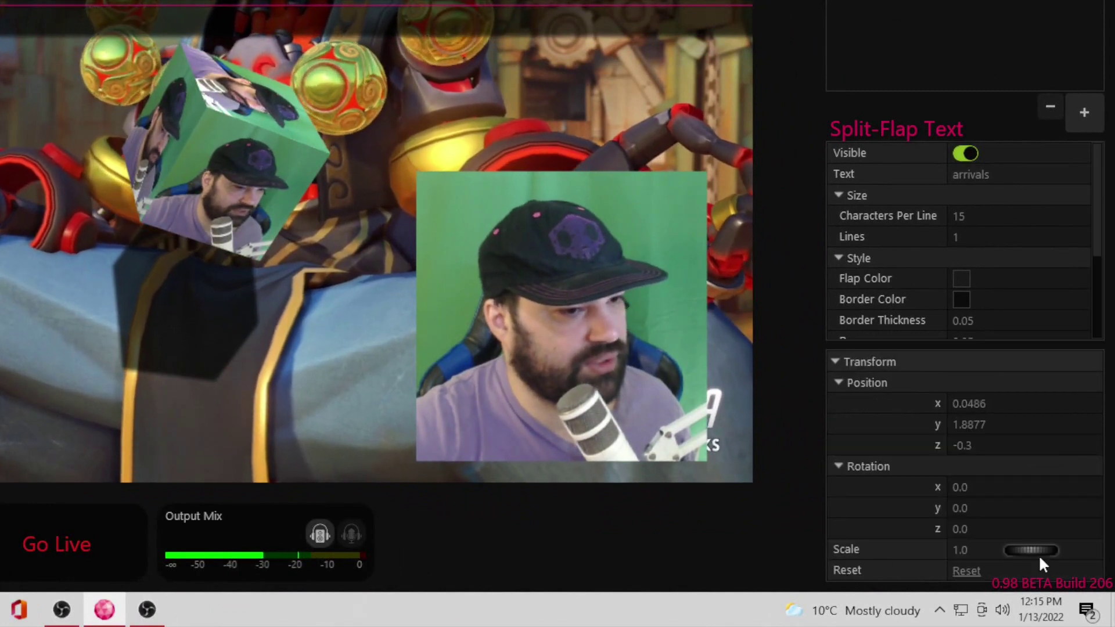
drag(1044, 556, 1005, 549)
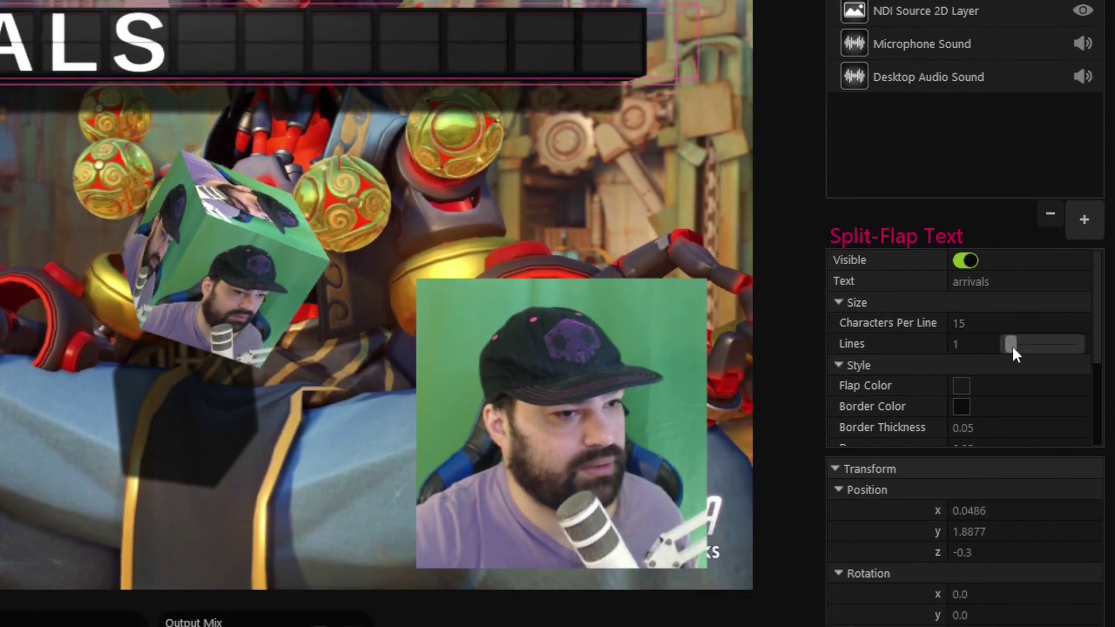
drag(1013, 353, 1019, 353)
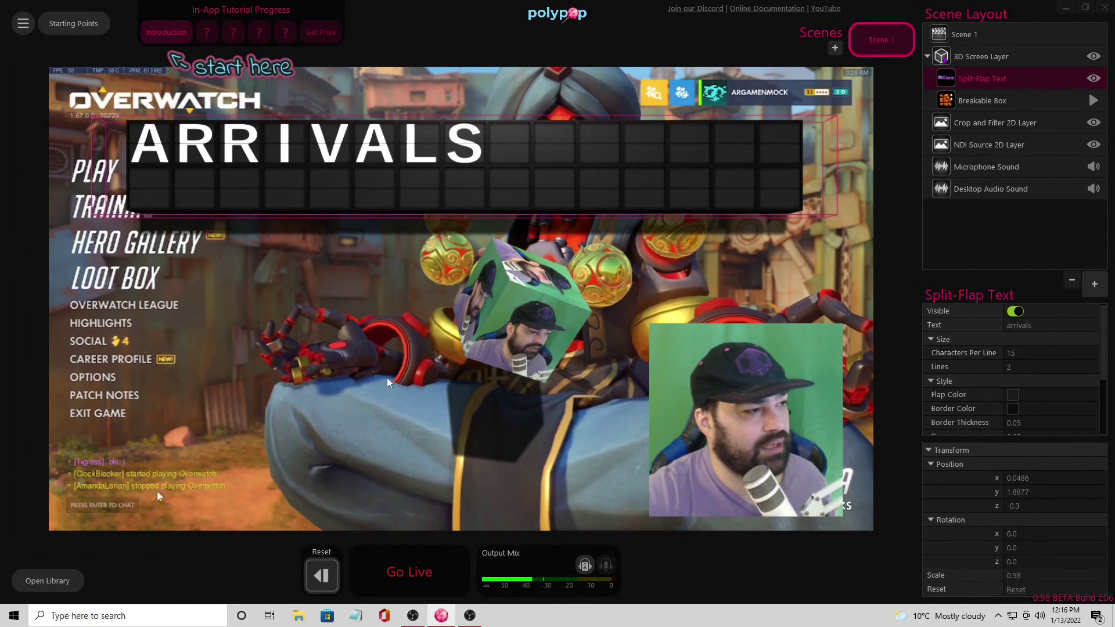
Wire the Twitch New Subscription alert to the Split-Flap Text's Text property
click(48, 580)
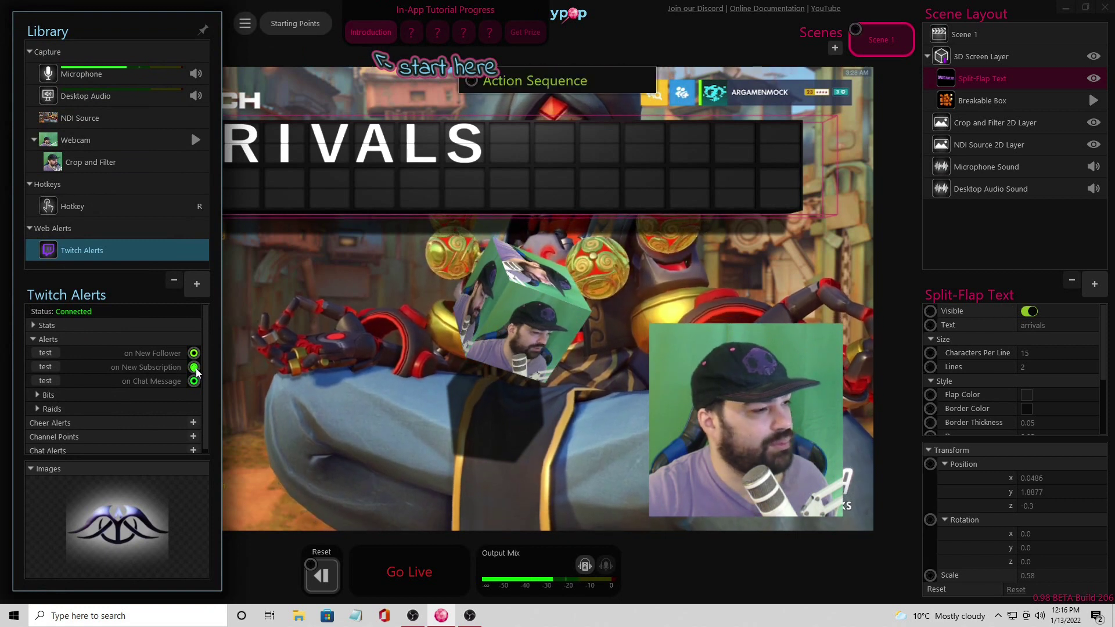
drag(272, 370, 561, 372)
drag(699, 373, 930, 325)
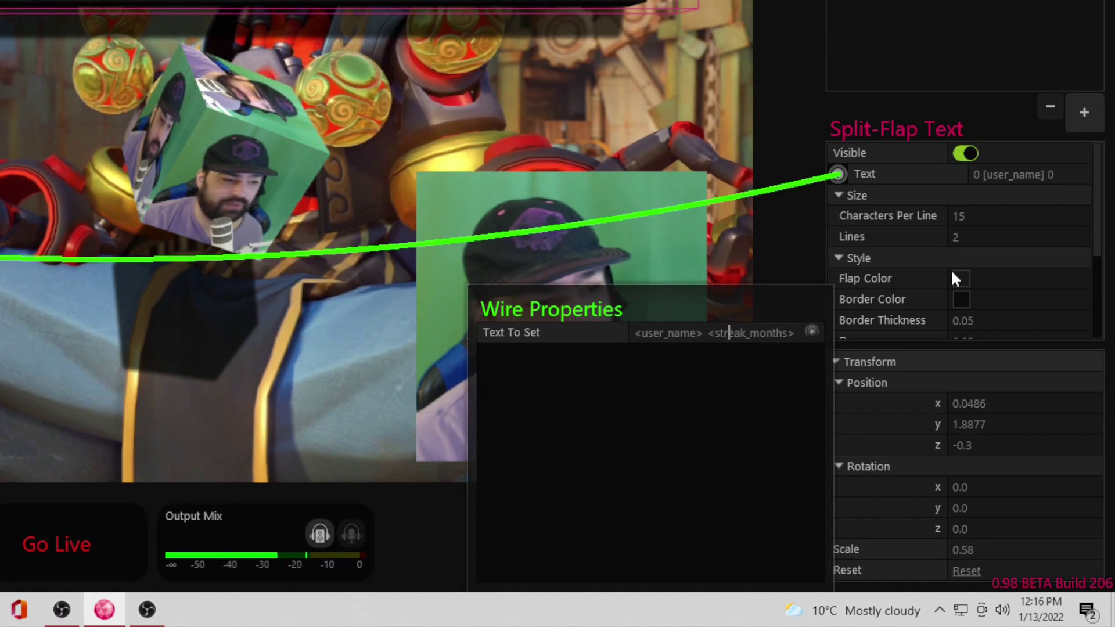
Remove the <cumulative_months> placeholder from the start of the subscription wire's Text To Set
key(Home)
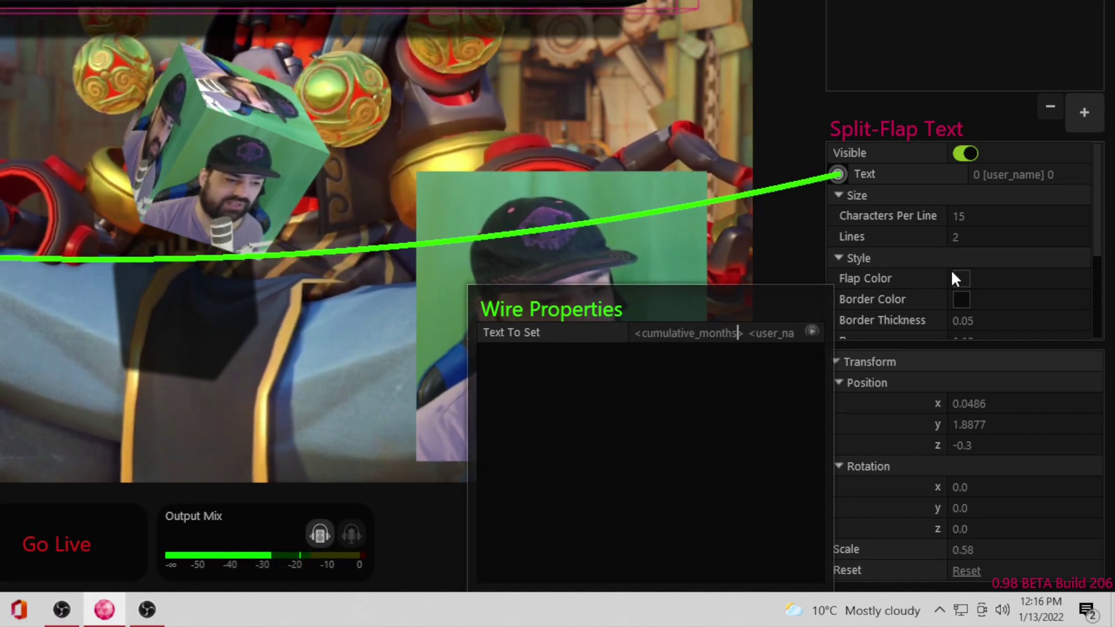
key(BackSpace)
key(BackSpace)
key(BackSpace)
key(BackSpace)
key(BackSpace)
key(BackSpace)
key(BackSpace)
key(BackSpace)
key(BackSpace)
key(BackSpace)
key(BackSpace)
key(BackSpace)
key(BackSpace)
key(BackSpace)
key(BackSpace)
key(BackSpace)
key(BackSpace)
key(BackSpace)
key(BackSpace)
key(BackSpace)
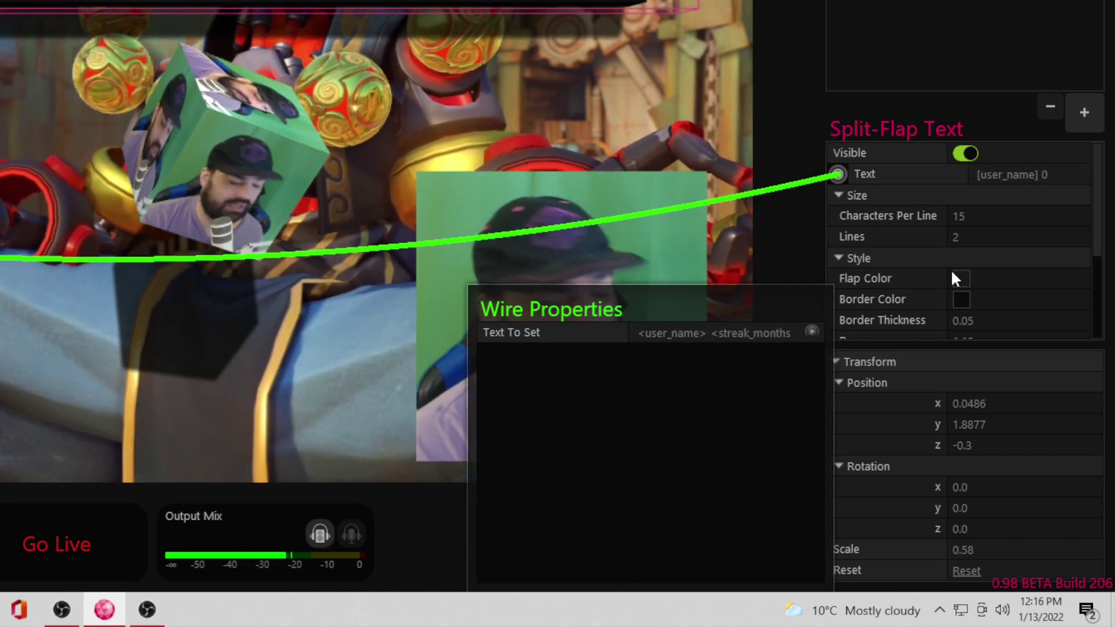
Complete the wire's Text To Set as "Thankyou <user_name>for <streak_months> months!" and close its Wire Properties
text(T)
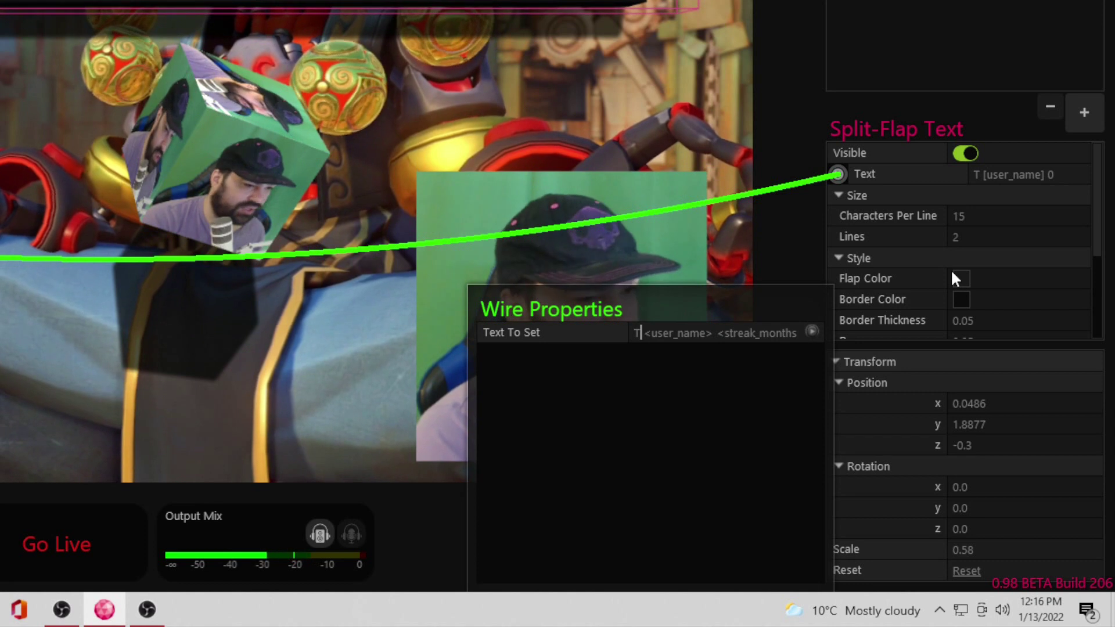
text(hankyou )
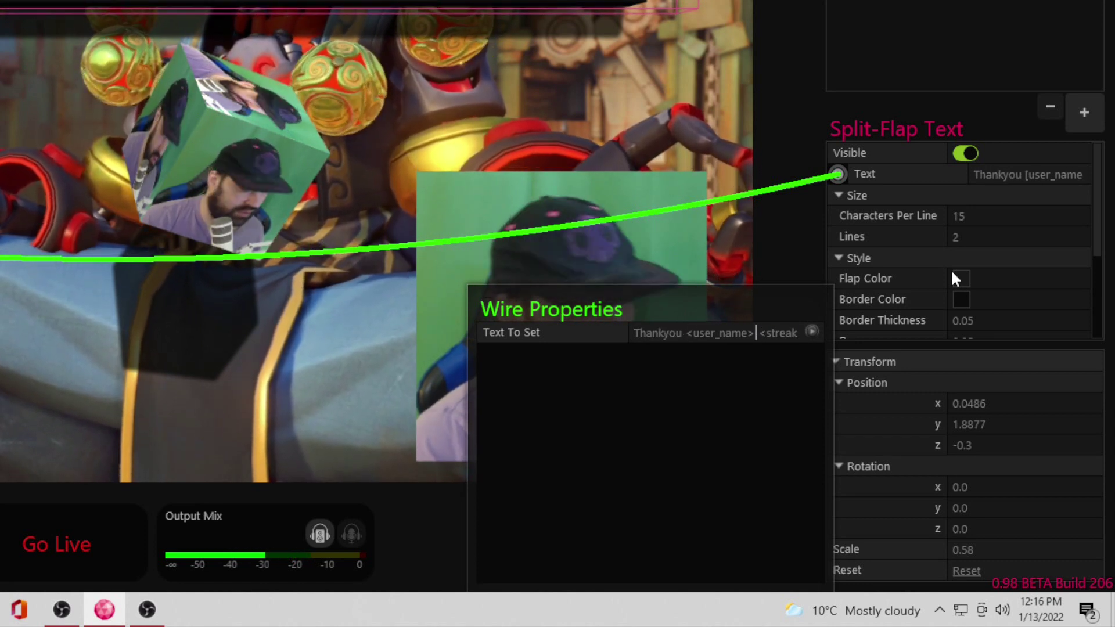
text(for)
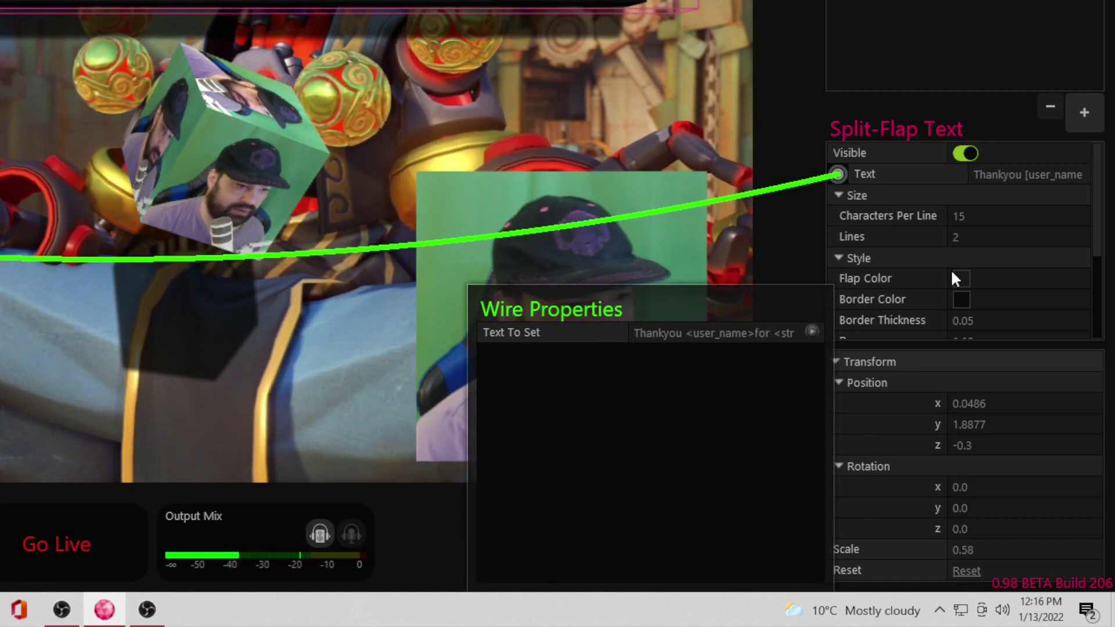
key(End)
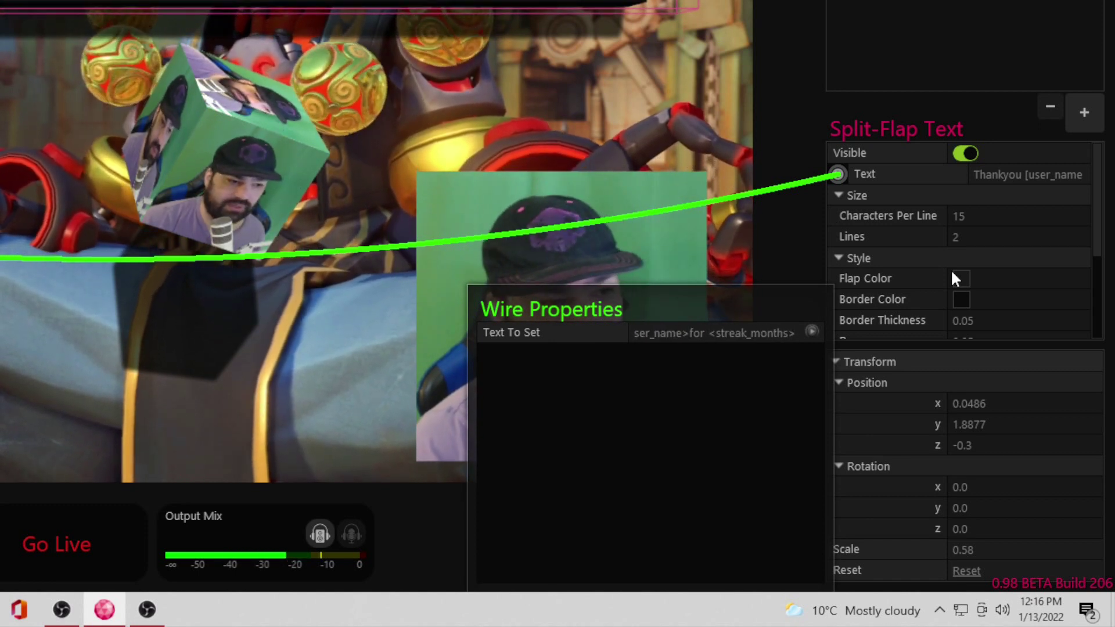
text(mo)
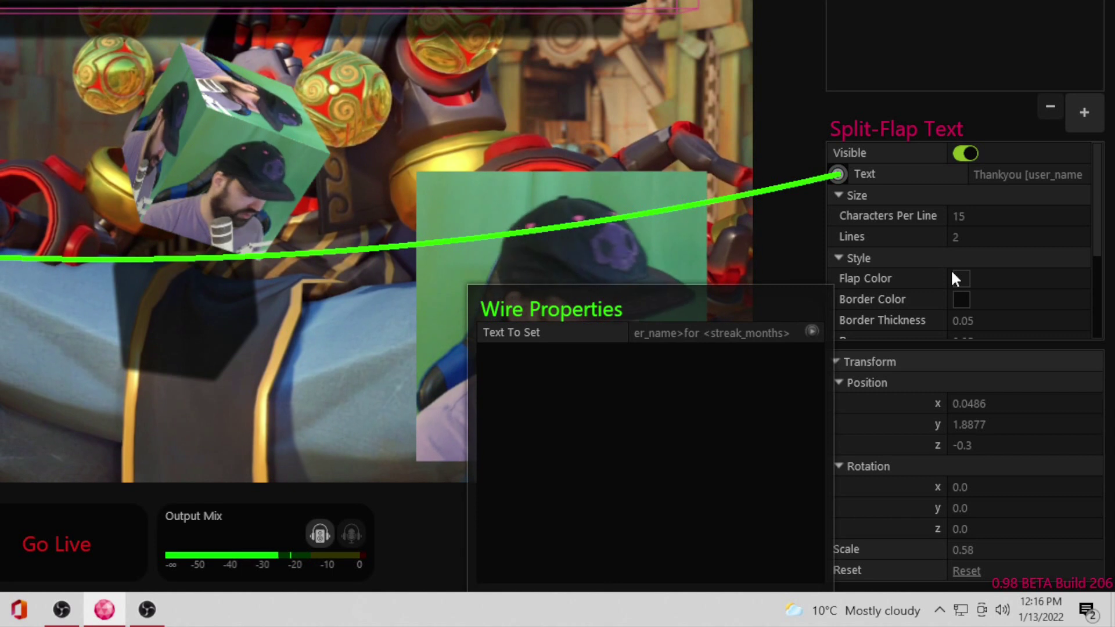
text(nths)
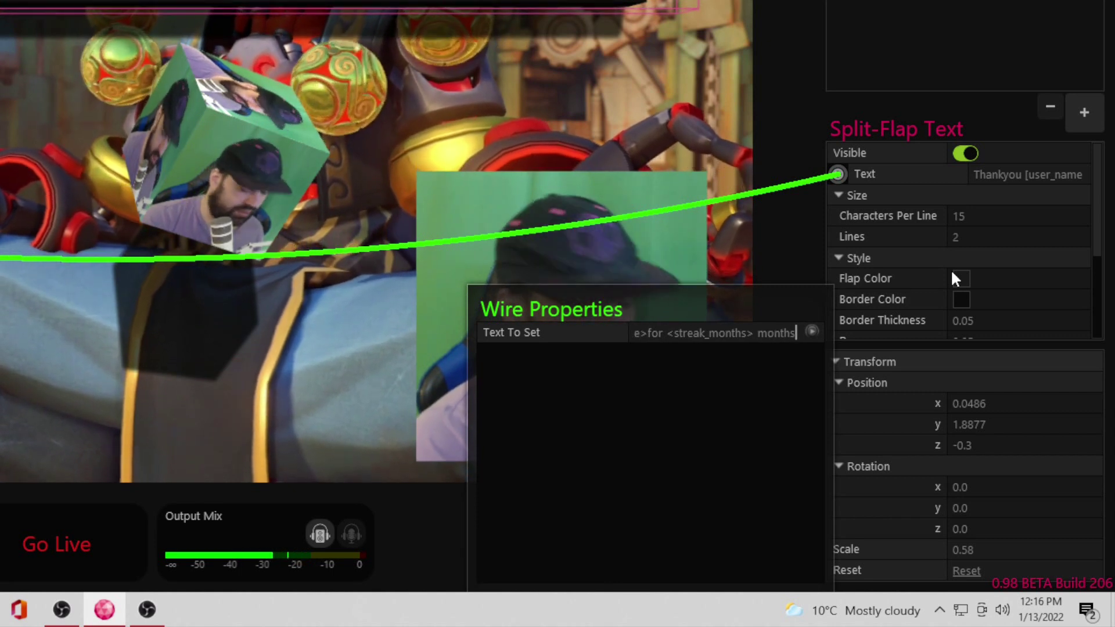
text(!)
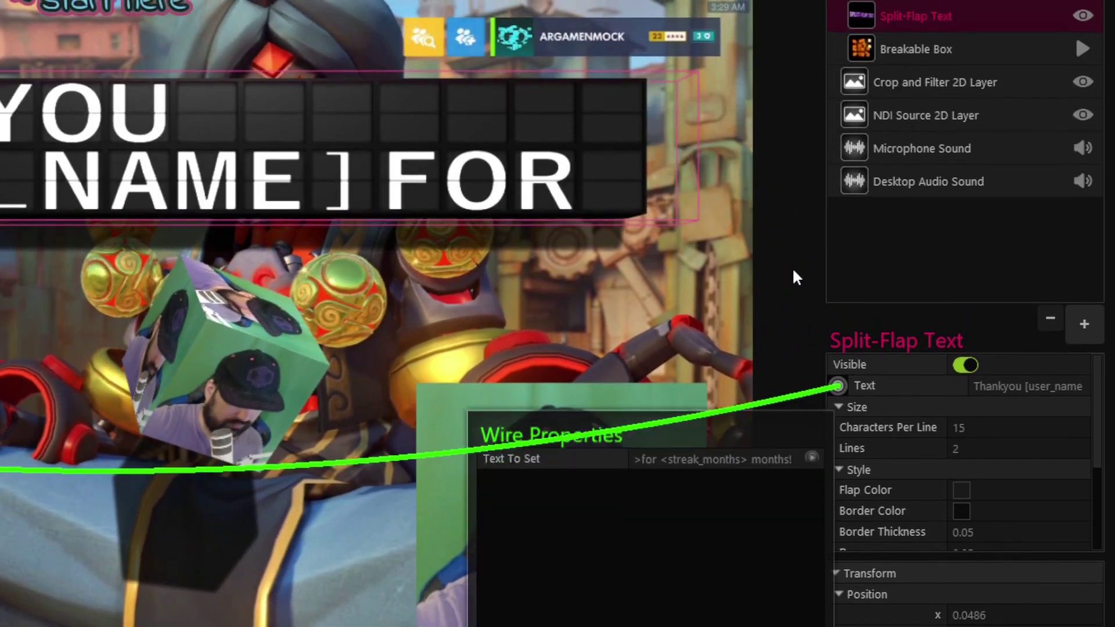
click(800, 24)
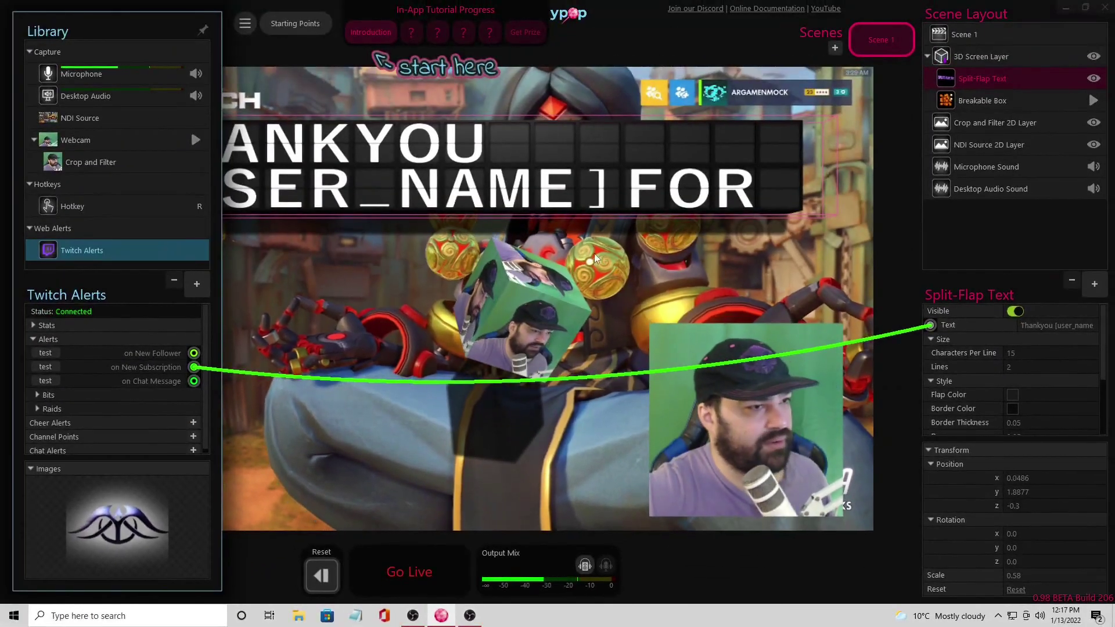
Add the Screen 1 3D object to the scene and texture it with the webcam's Crop and Filter source
click(1095, 286)
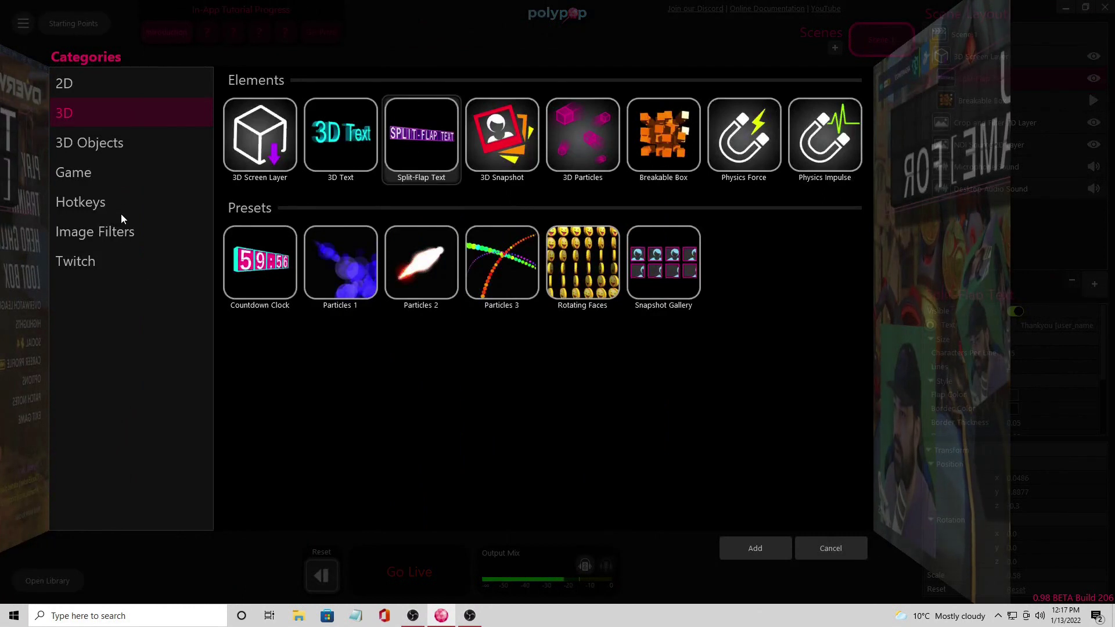
click(112, 143)
scroll(605, 372, down, 15)
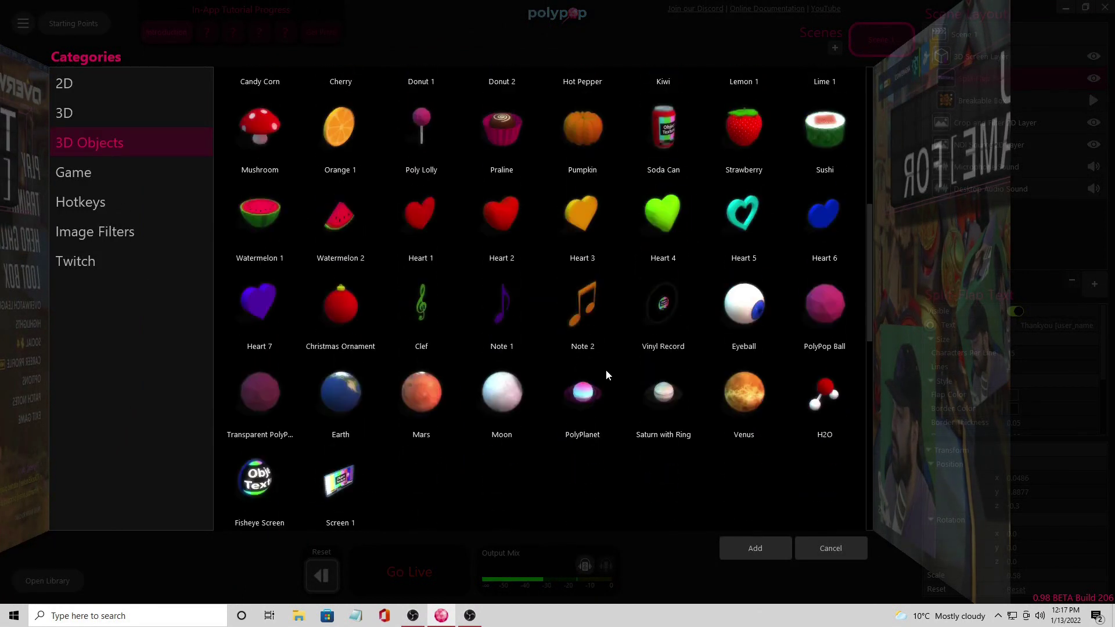
scroll(605, 376, down, 4)
scroll(605, 376, up, 5)
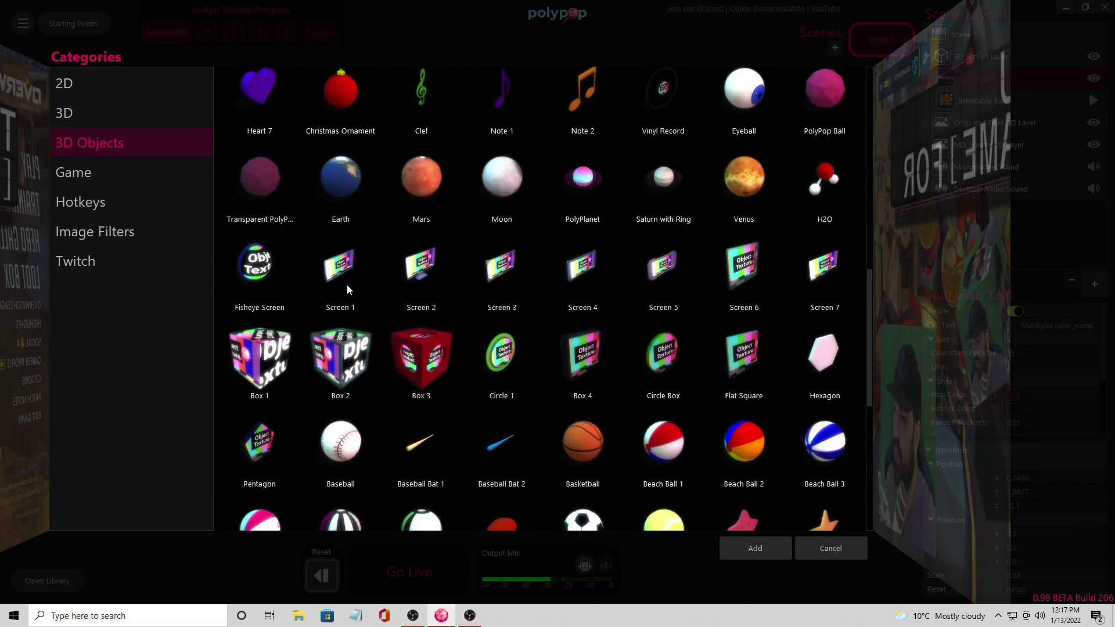
click(771, 552)
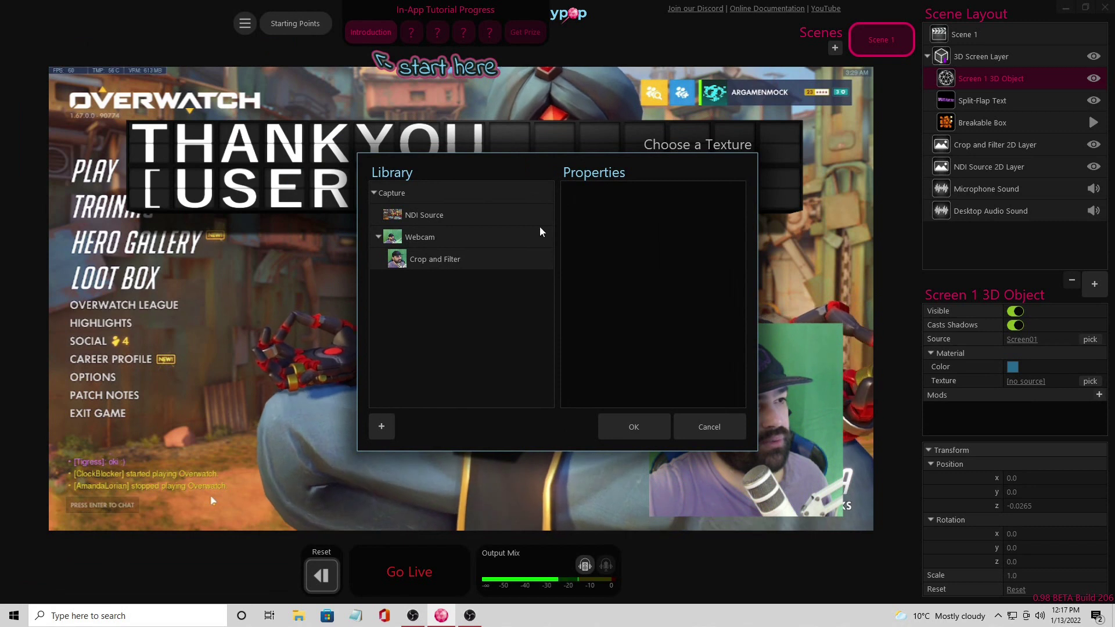
click(454, 260)
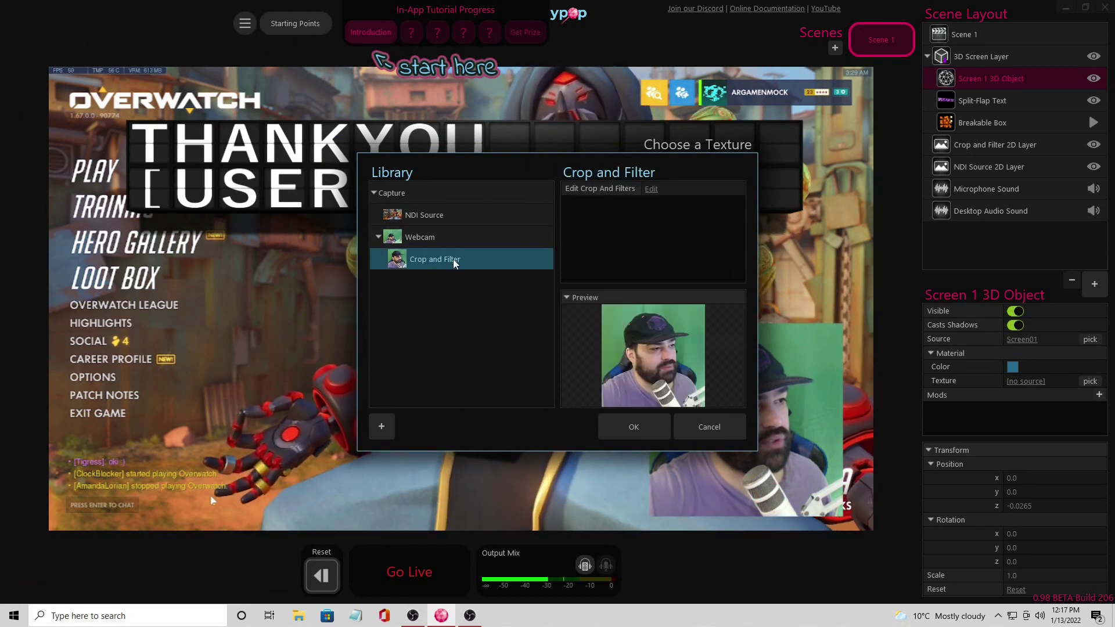
click(629, 430)
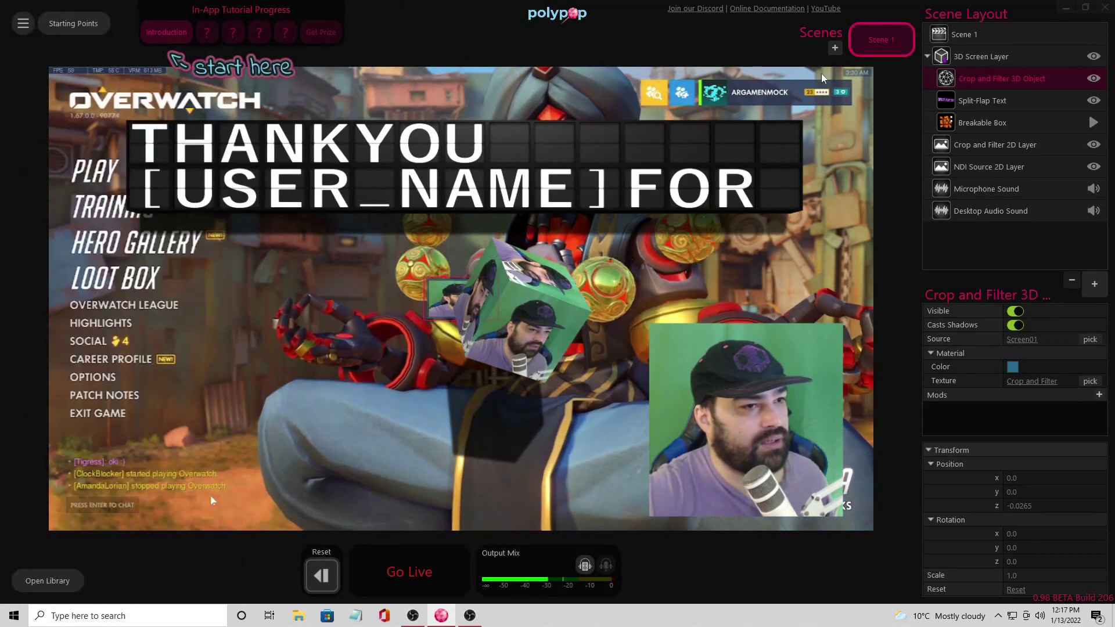
Delete the Breakable Box and the Crop and Filter 2D Layer from the scene
click(967, 116)
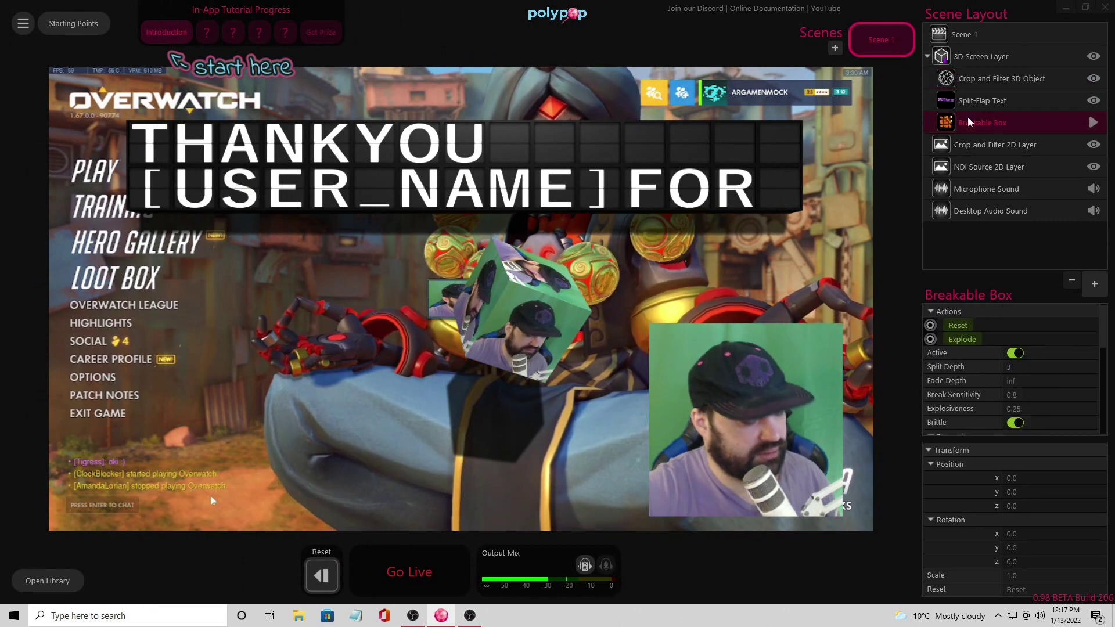
key(Delete)
key(Return)
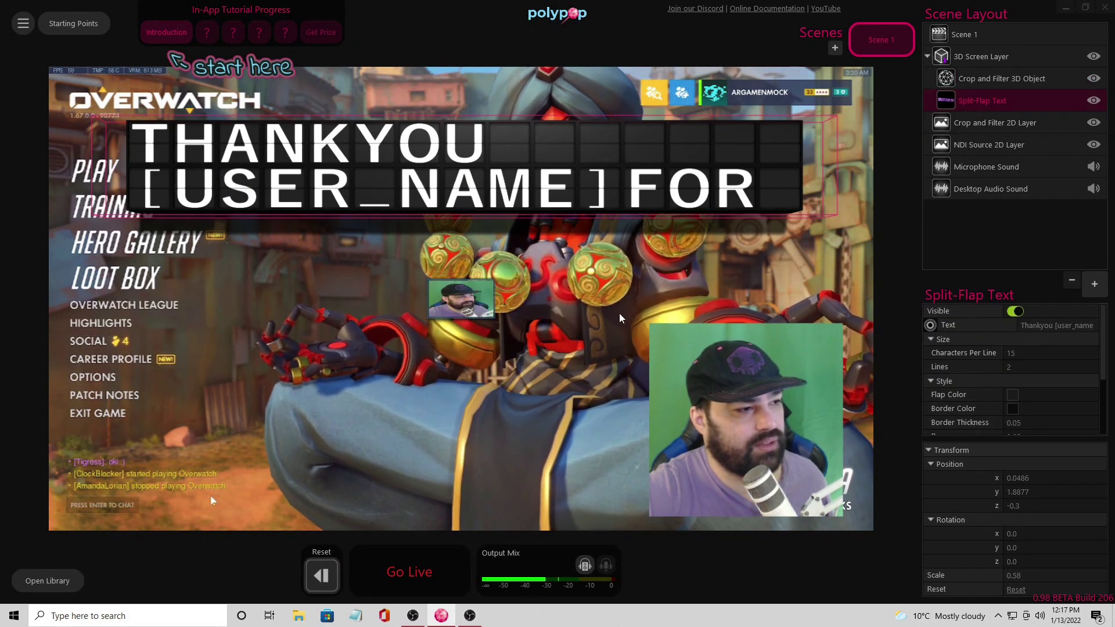
key(Down)
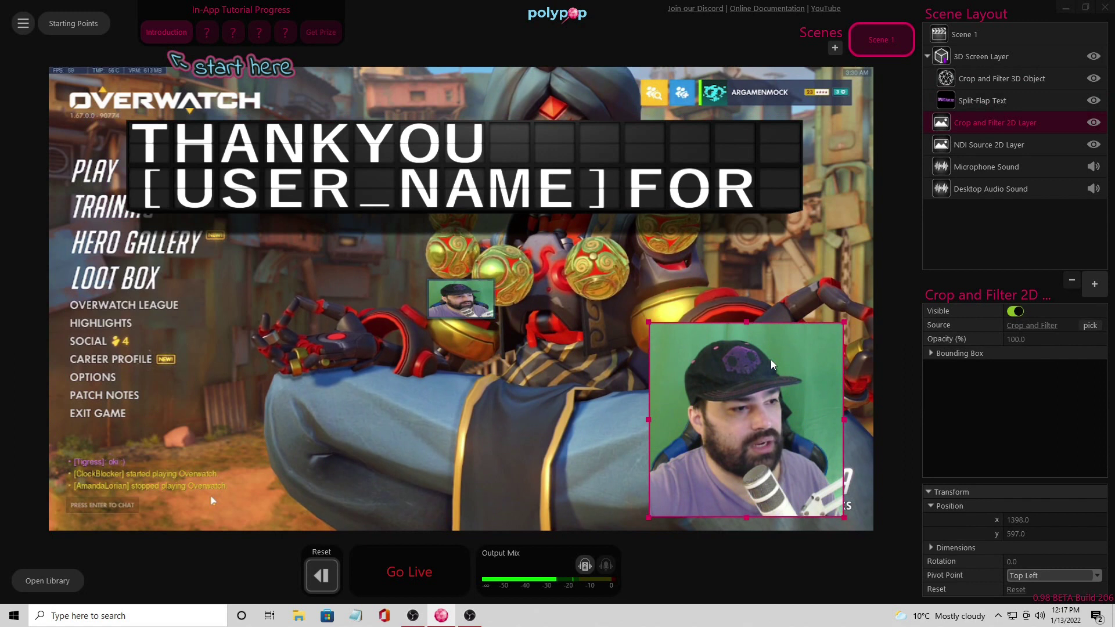
key(Delete)
key(Return)
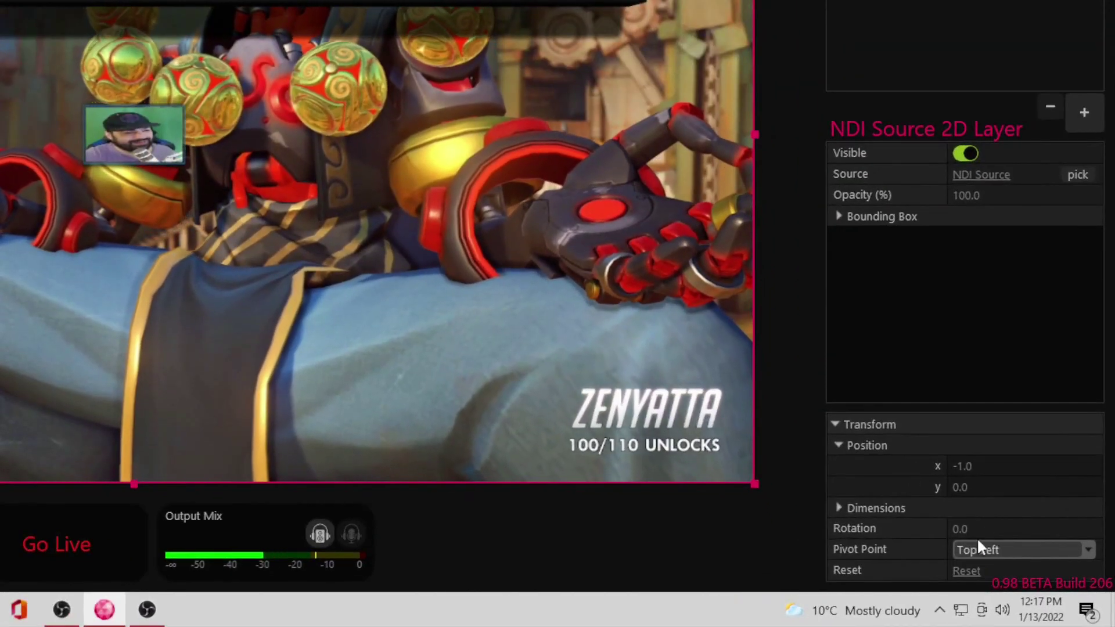
Scale the Crop and Filter 3D object to 3.9
click(836, 424)
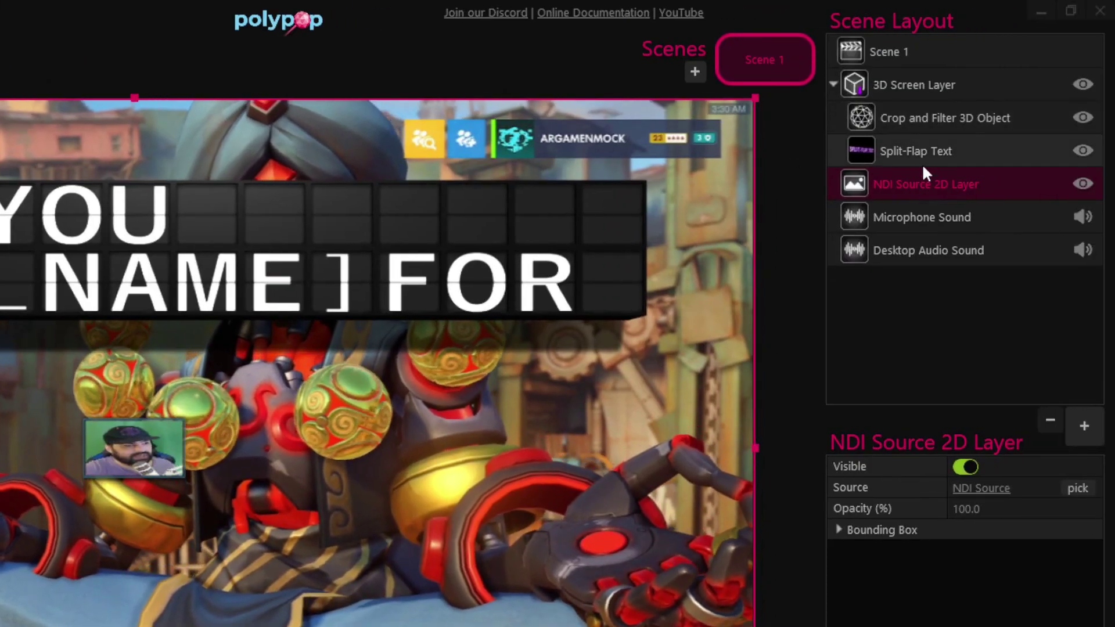
click(928, 119)
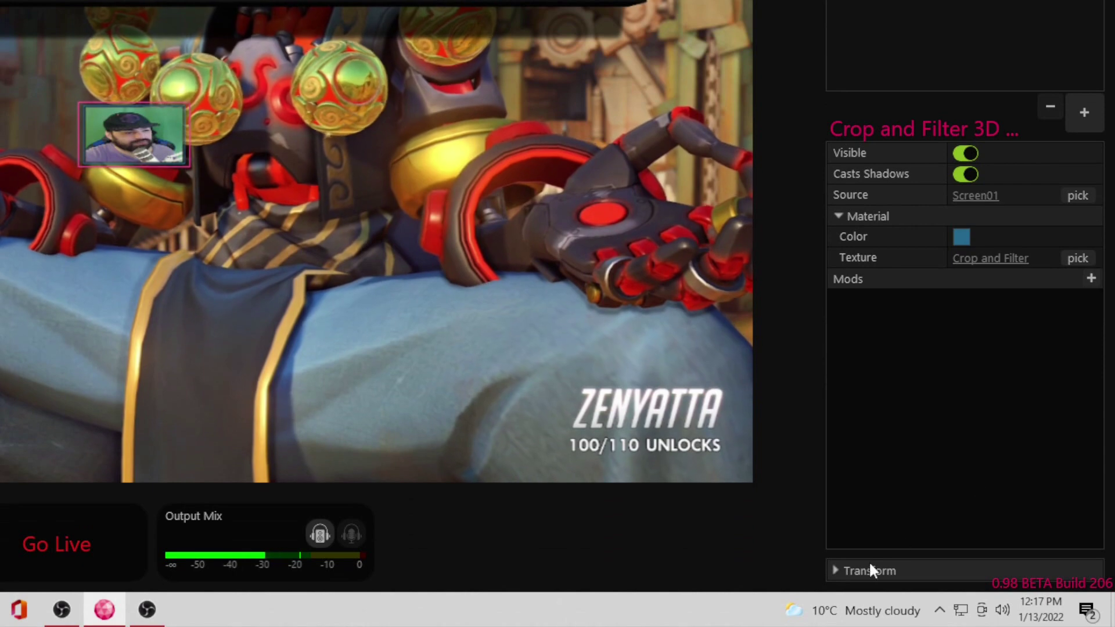
click(853, 568)
drag(1008, 551, 1094, 552)
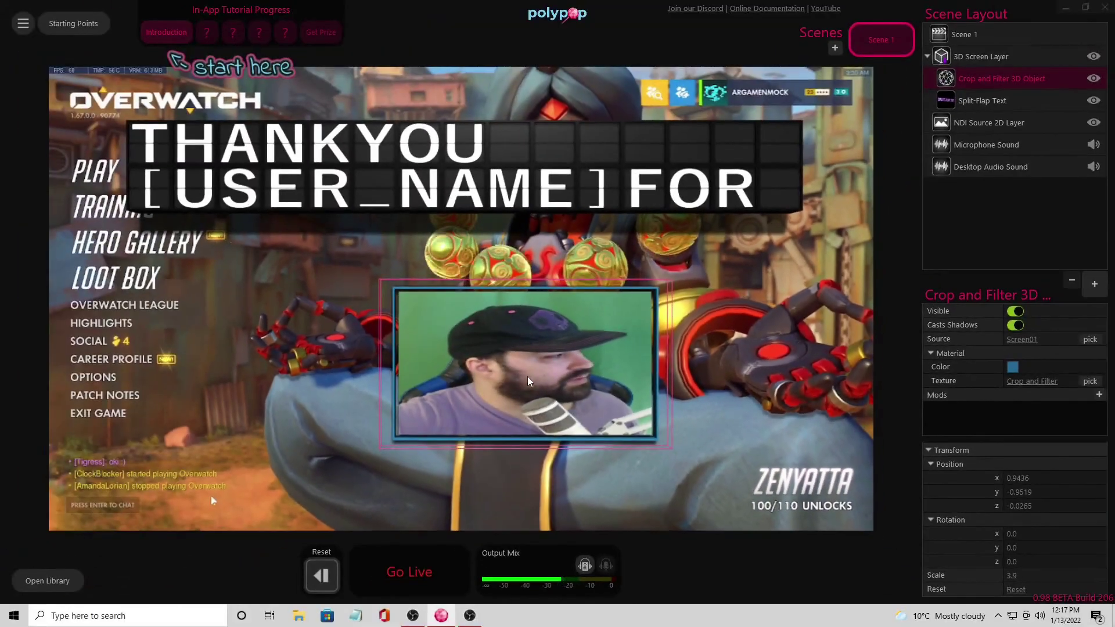
Move the webcam screen object to about x 3.49, y -1.65 in the scene's lower-right area and set its x rotation to 25
drag(528, 376, 699, 422)
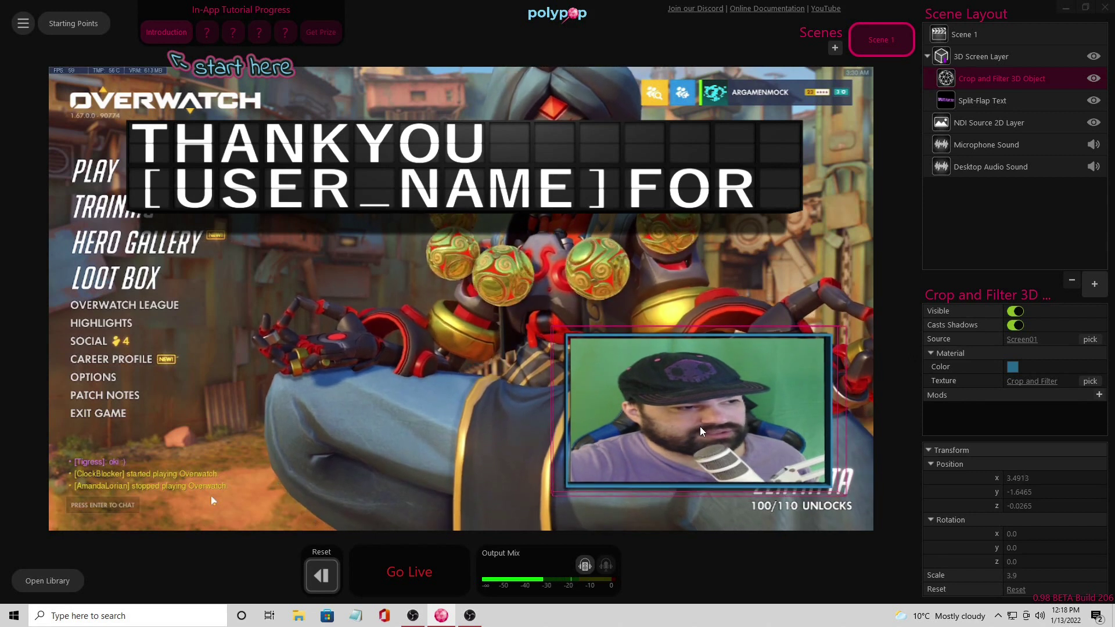
drag(1052, 535, 1079, 534)
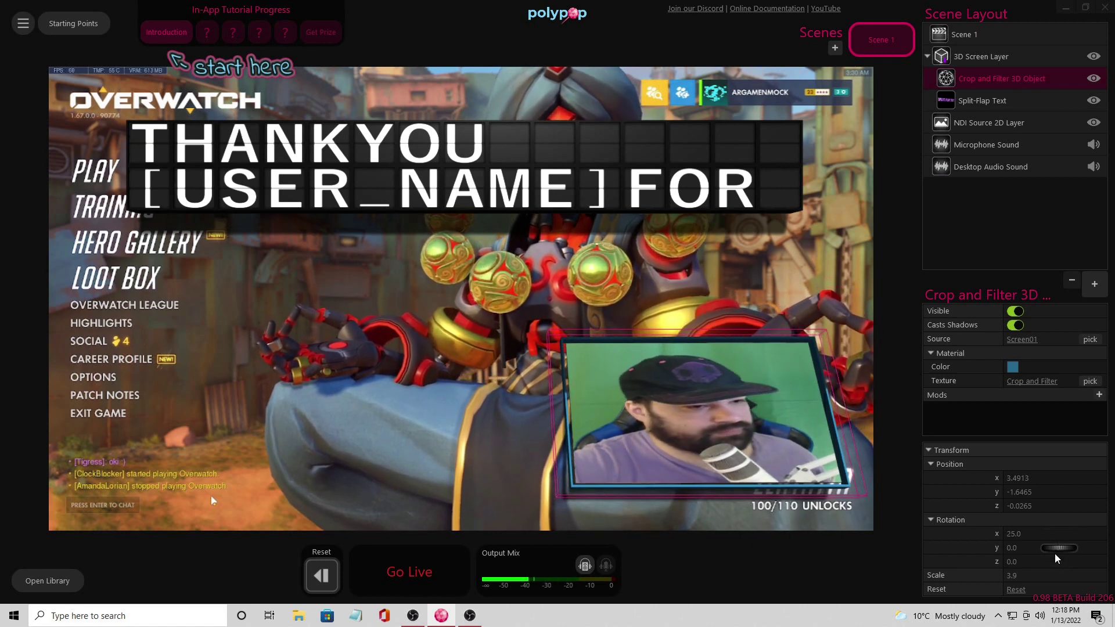
Set the webcam screen object's y rotation to 34 and add a Spin Action mod to it, triggering one test spin
drag(1050, 552, 1025, 555)
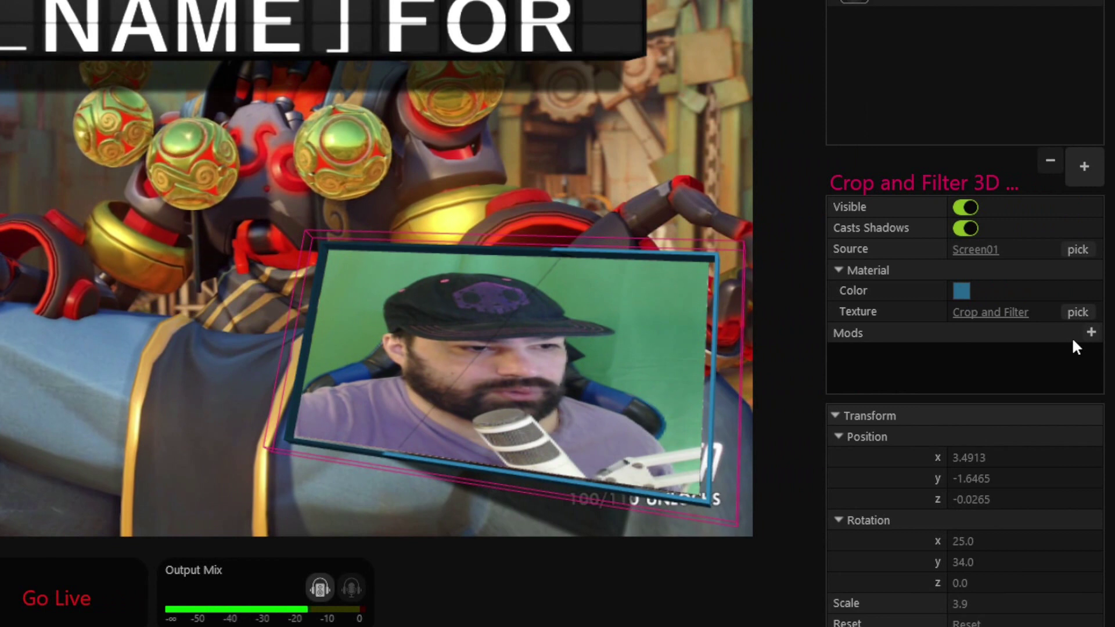
click(1089, 334)
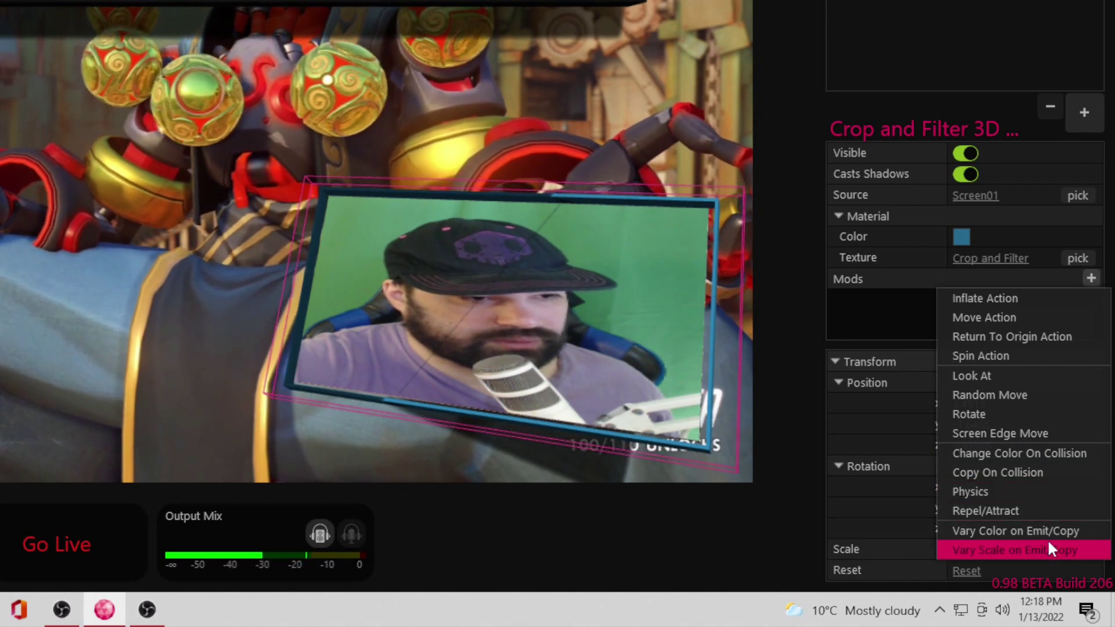
click(1011, 355)
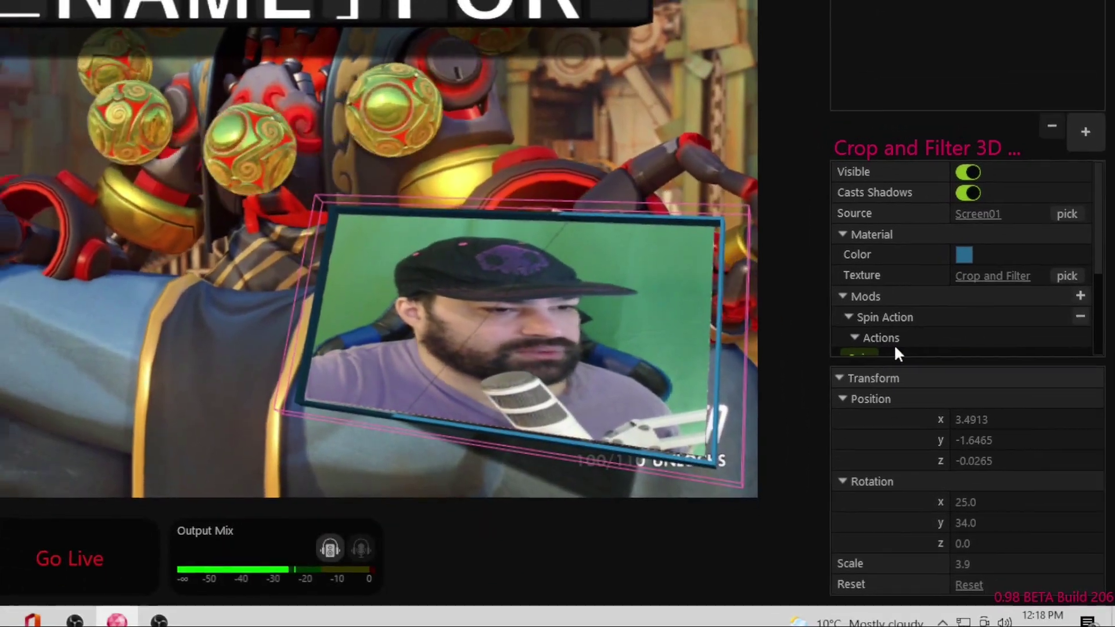
scroll(924, 360, down, 1)
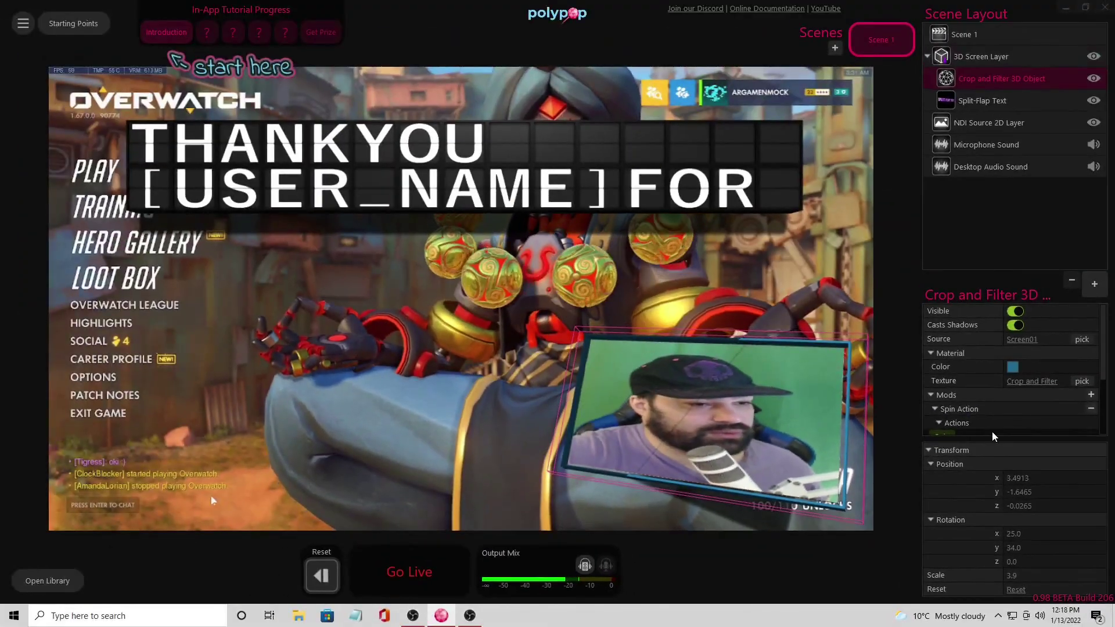
click(949, 419)
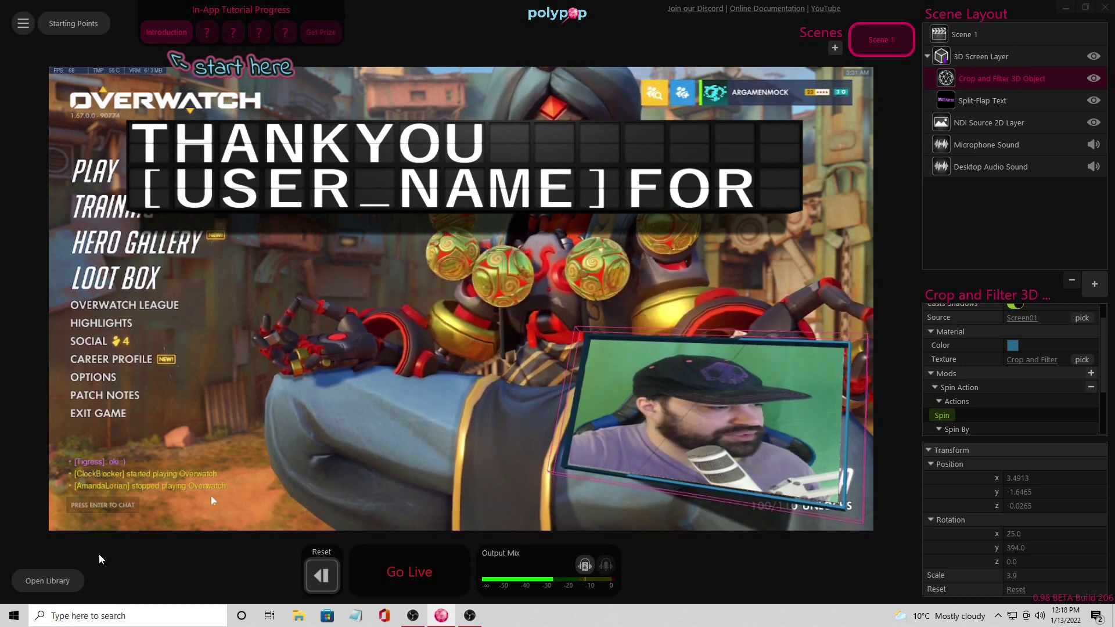
Connect the Twitch Alerts on New Subscription event to the webcam screen's Spin action and test the alert
click(68, 577)
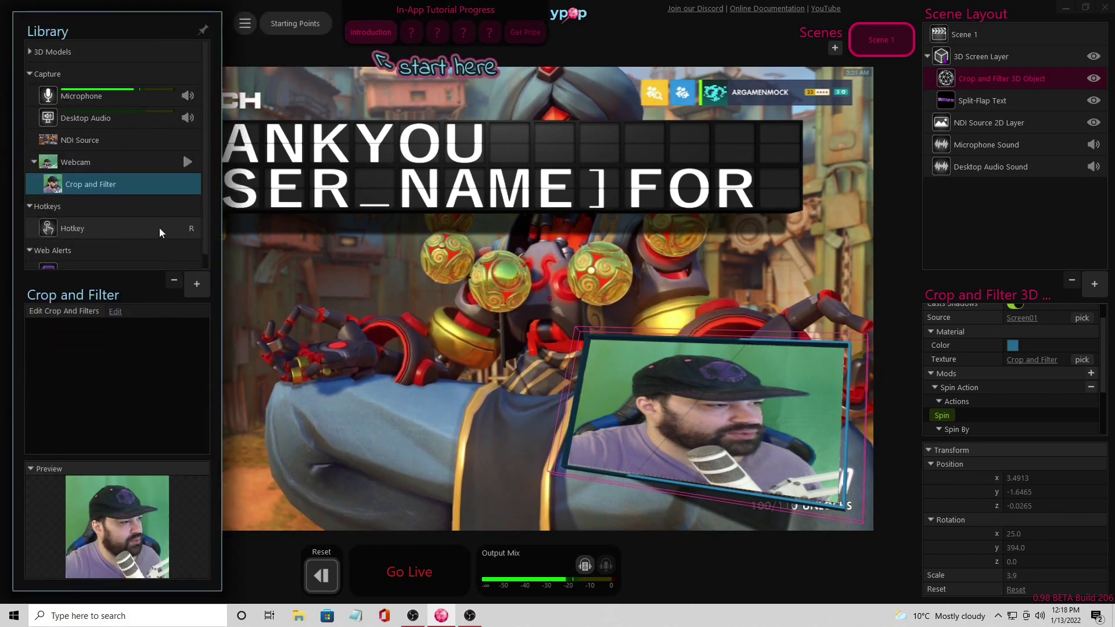
click(102, 261)
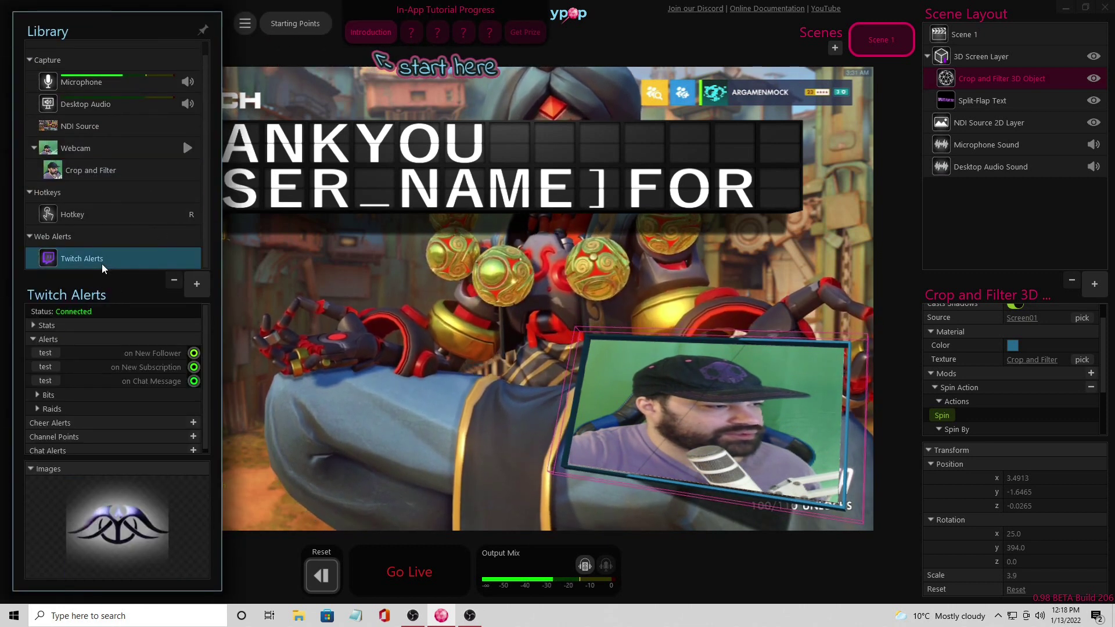
mouse_move(195, 369)
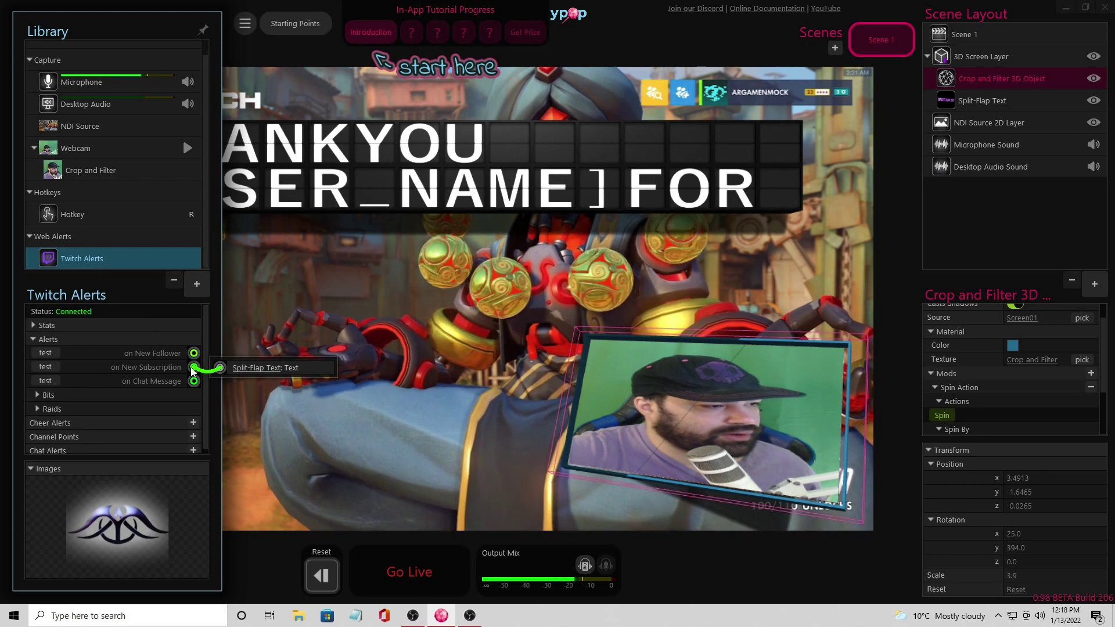
drag(195, 369, 930, 415)
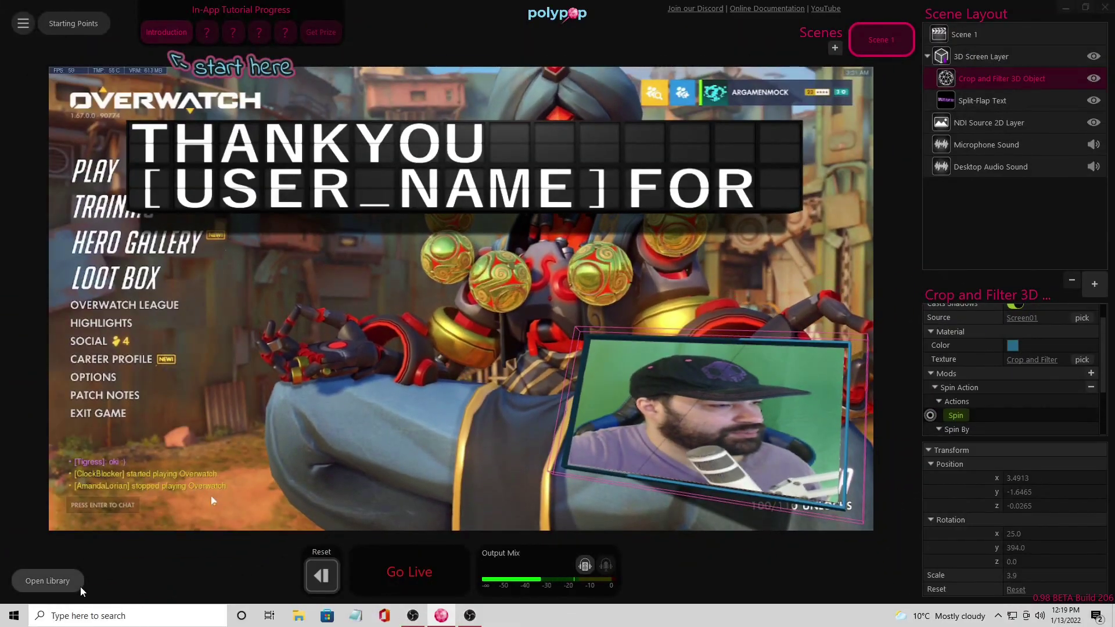
click(70, 584)
click(47, 366)
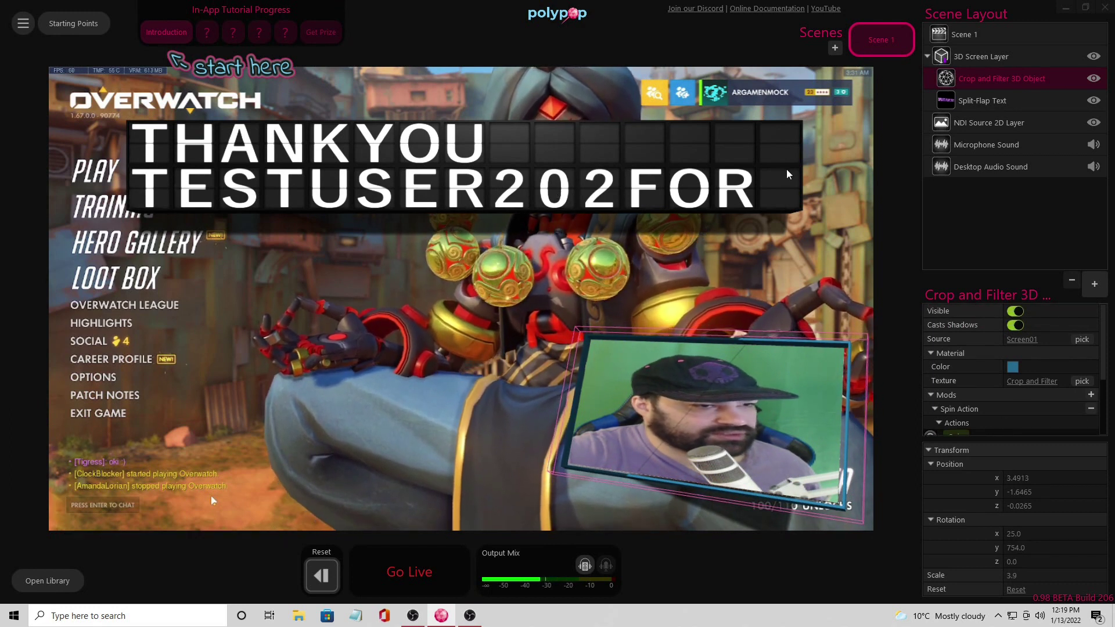
Set the Split-Flap Text to 3 lines and test the new subscription alert
click(707, 174)
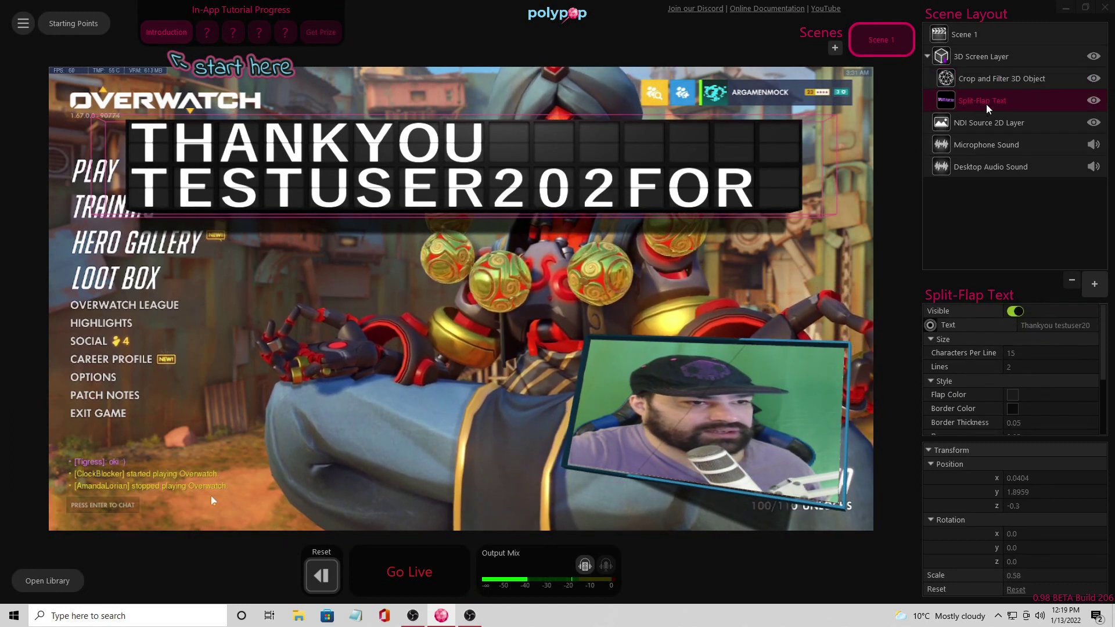
mouse_move(1049, 370)
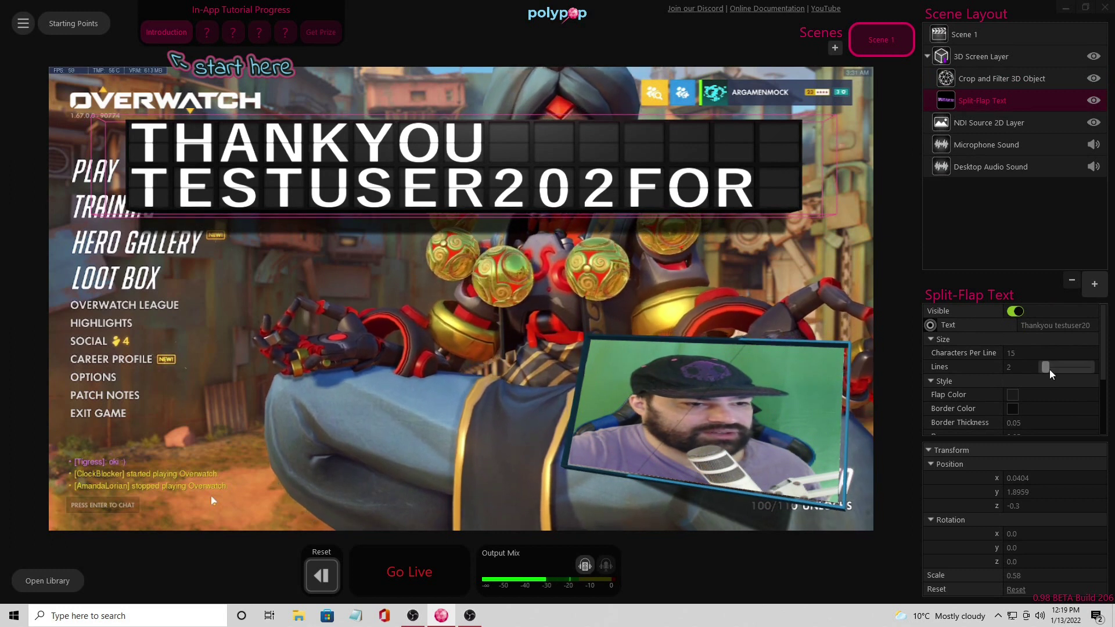
drag(1050, 370, 1054, 371)
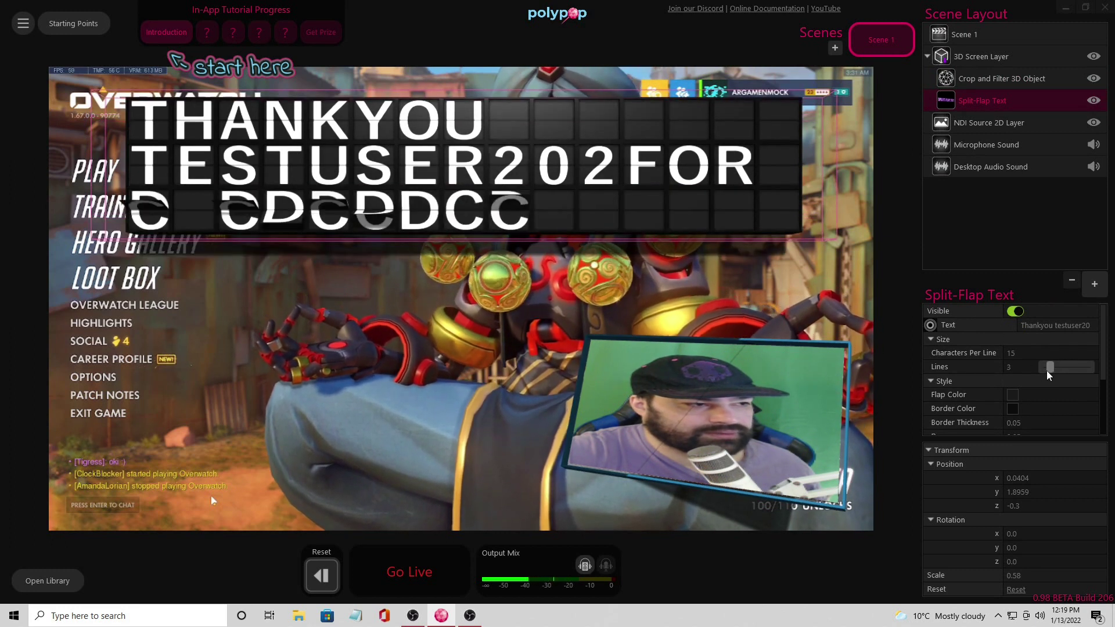
click(53, 584)
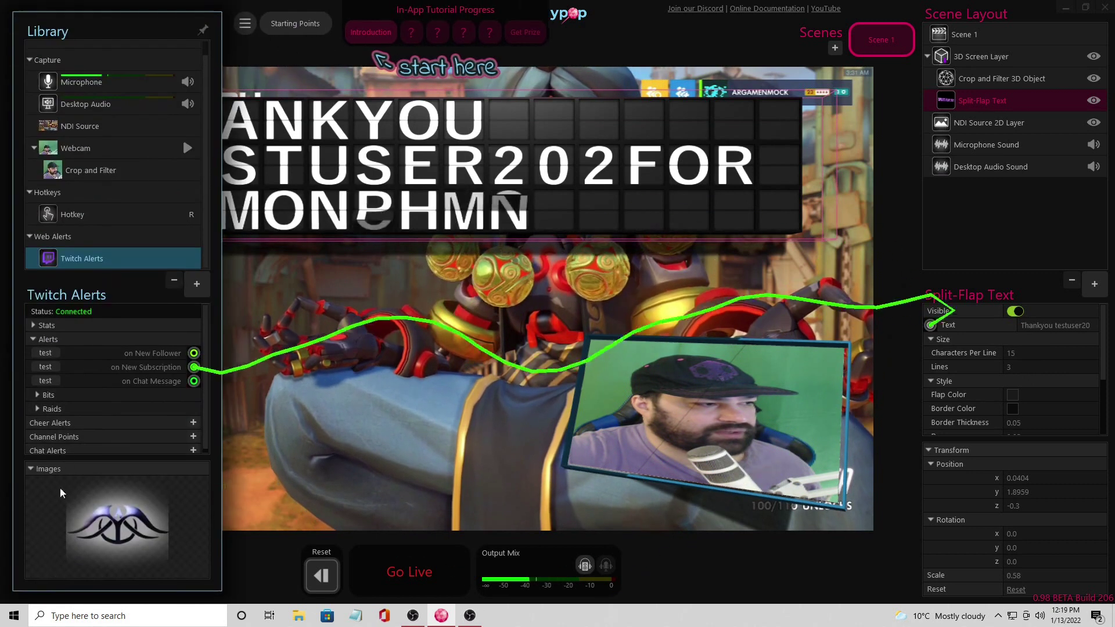
click(41, 366)
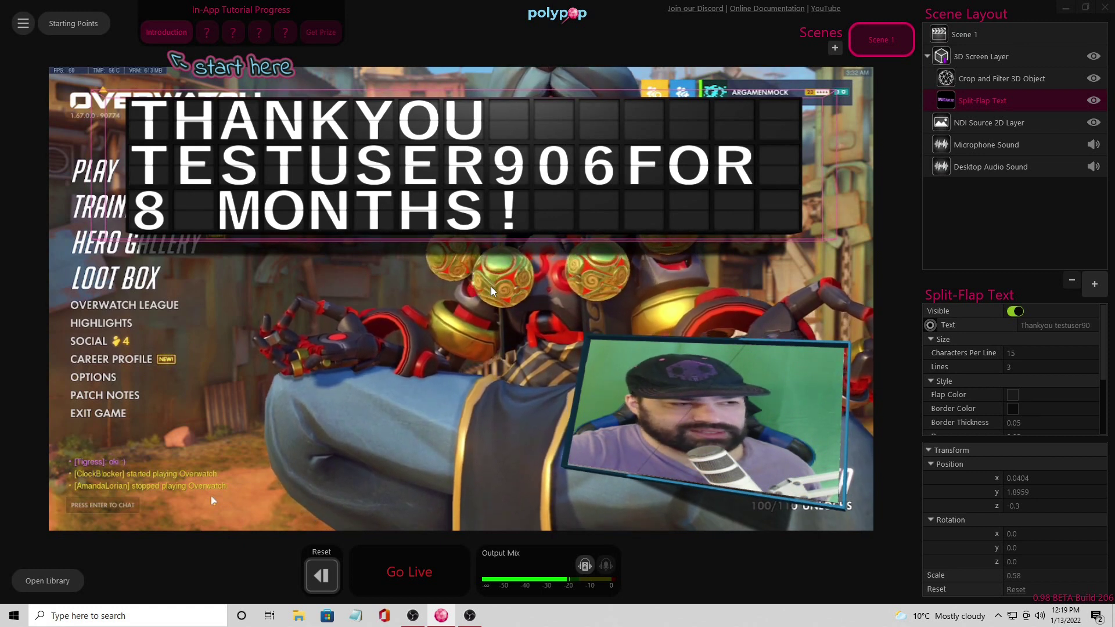
Delete the NDI Source 2D Layer from the scene
click(525, 130)
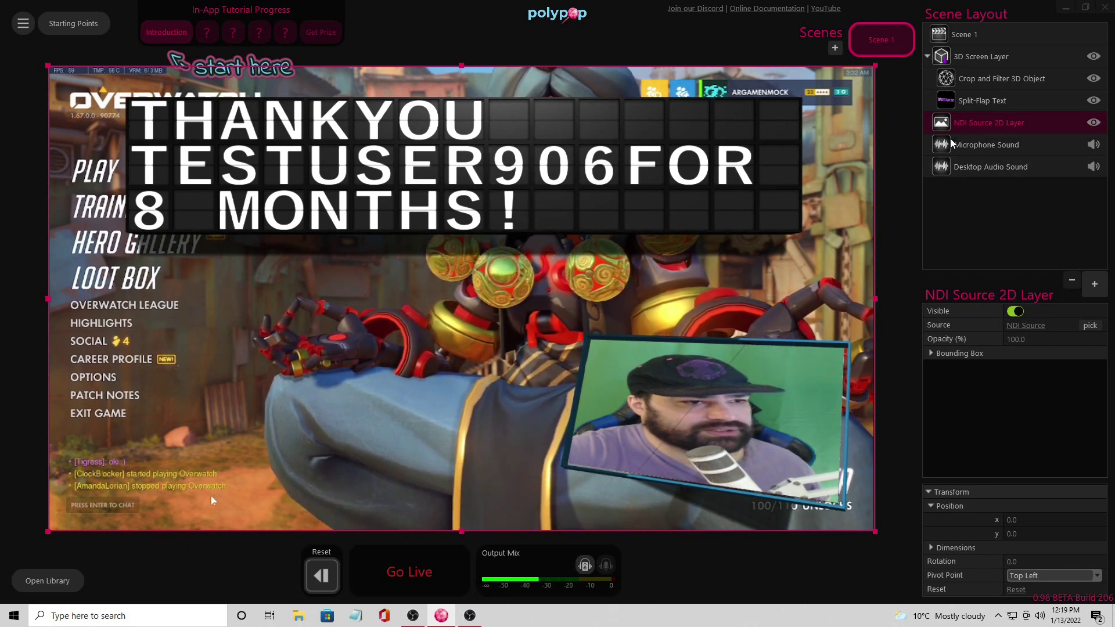
key(Delete)
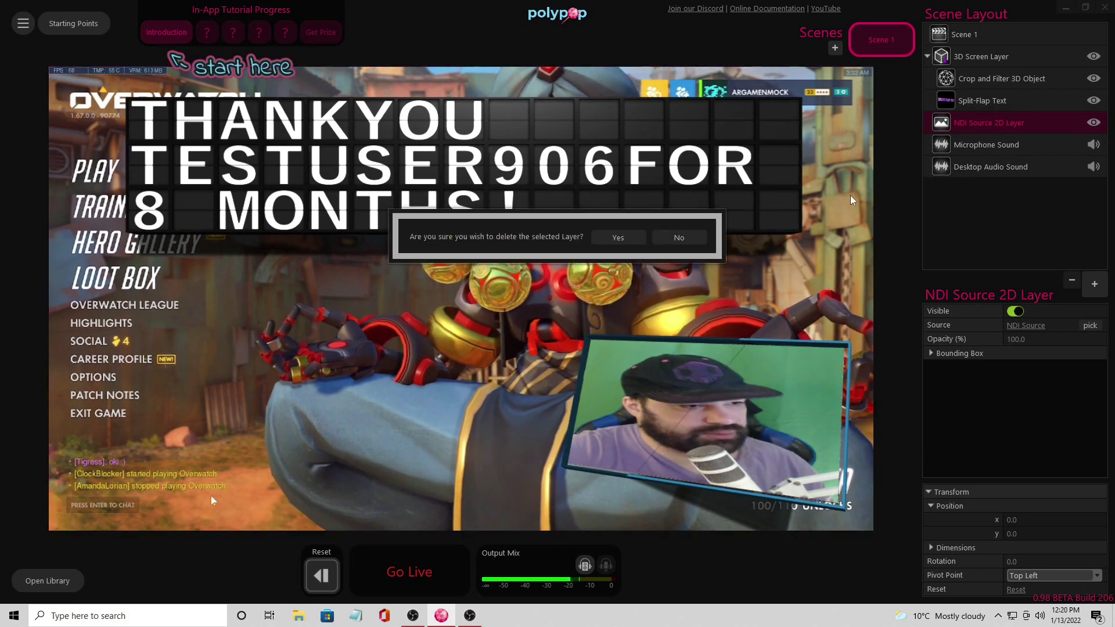
click(635, 308)
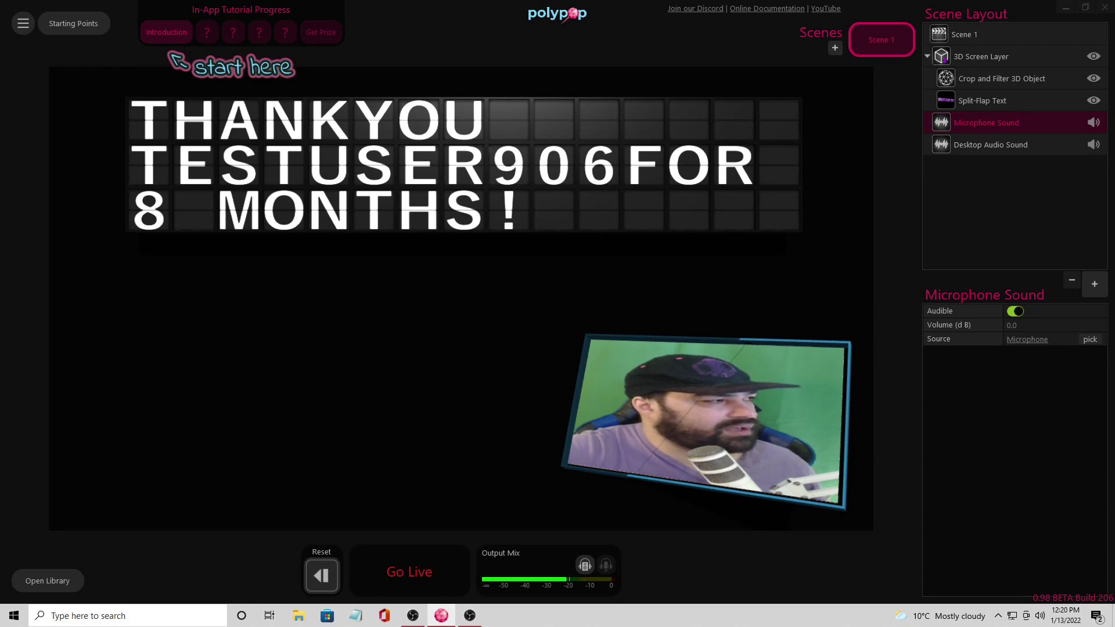
Switch to OBS in a maximized window and add a new scene named "poly"
mouse_move(0, 99)
mouse_down()
mouse_move(510, 87)
mouse_move(513, 60)
mouse_up()
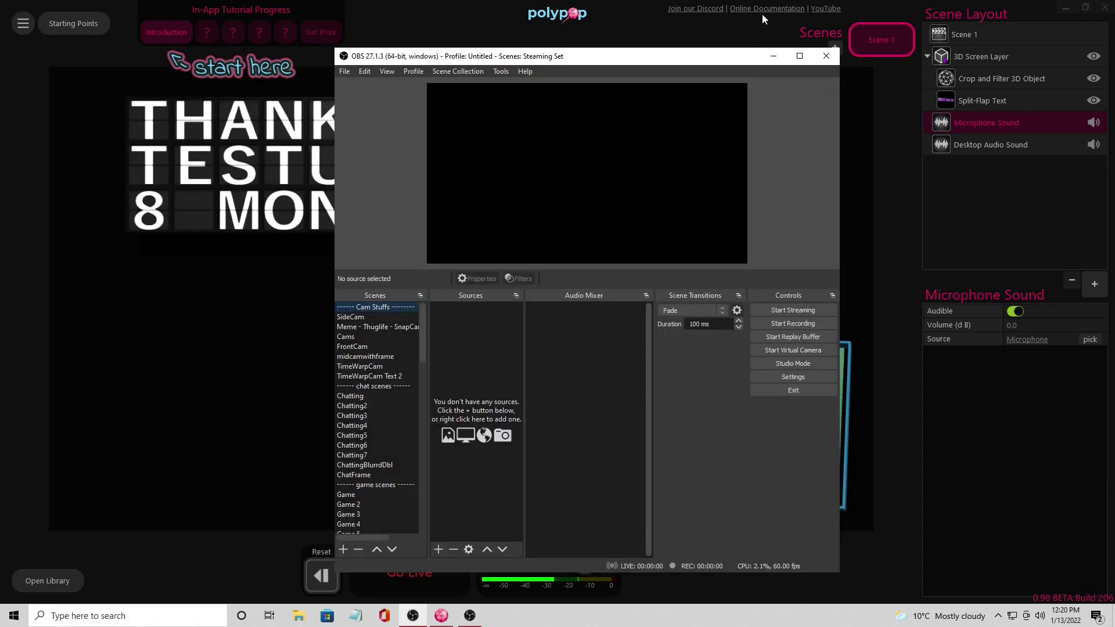
click(800, 56)
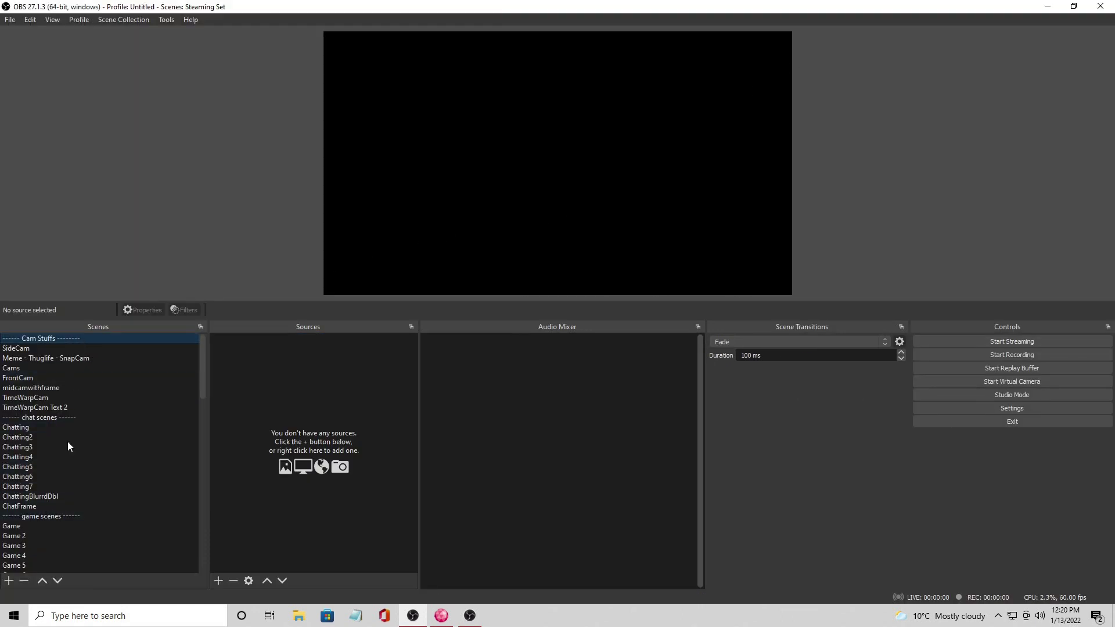
click(3, 586)
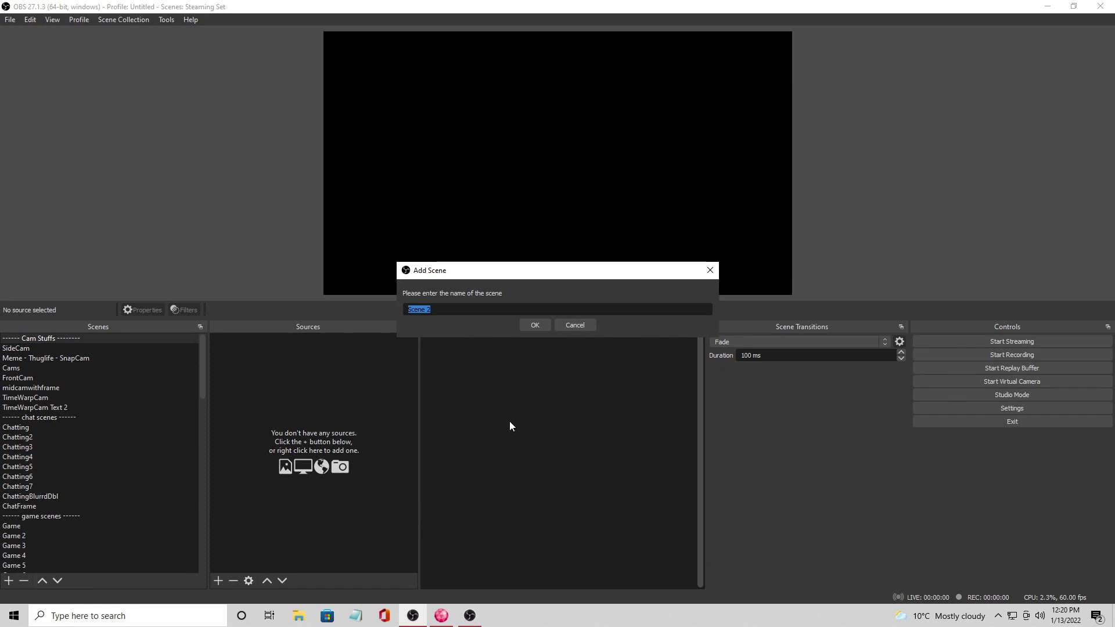
text(po)
click(542, 329)
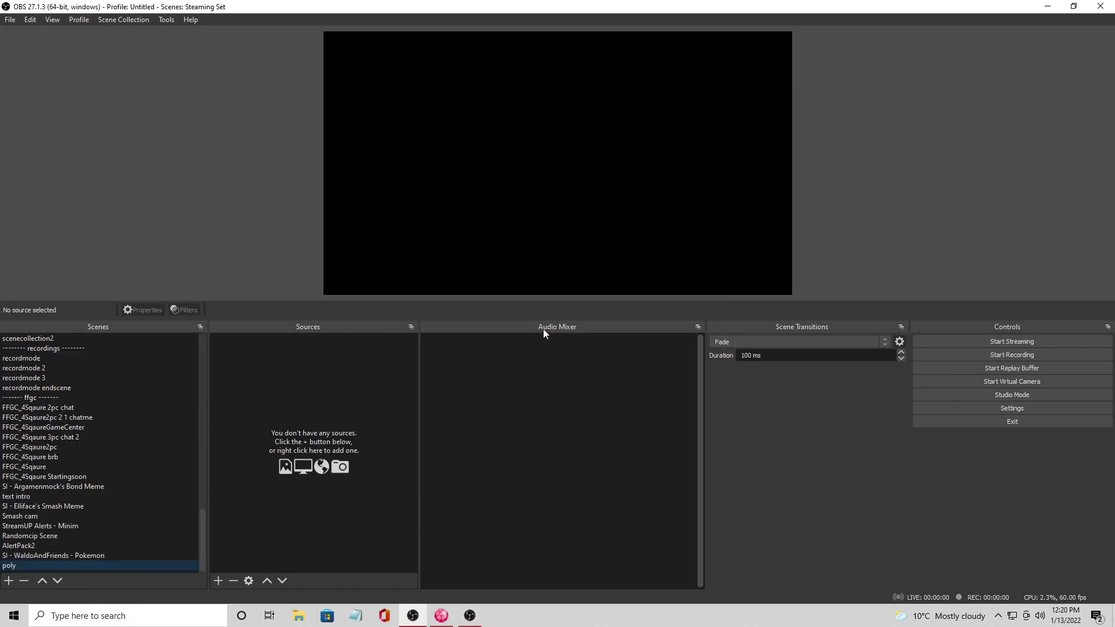
Add a Video Capture Device source named "pp" to the poly scene, using PolyPop Camera as its device
click(216, 583)
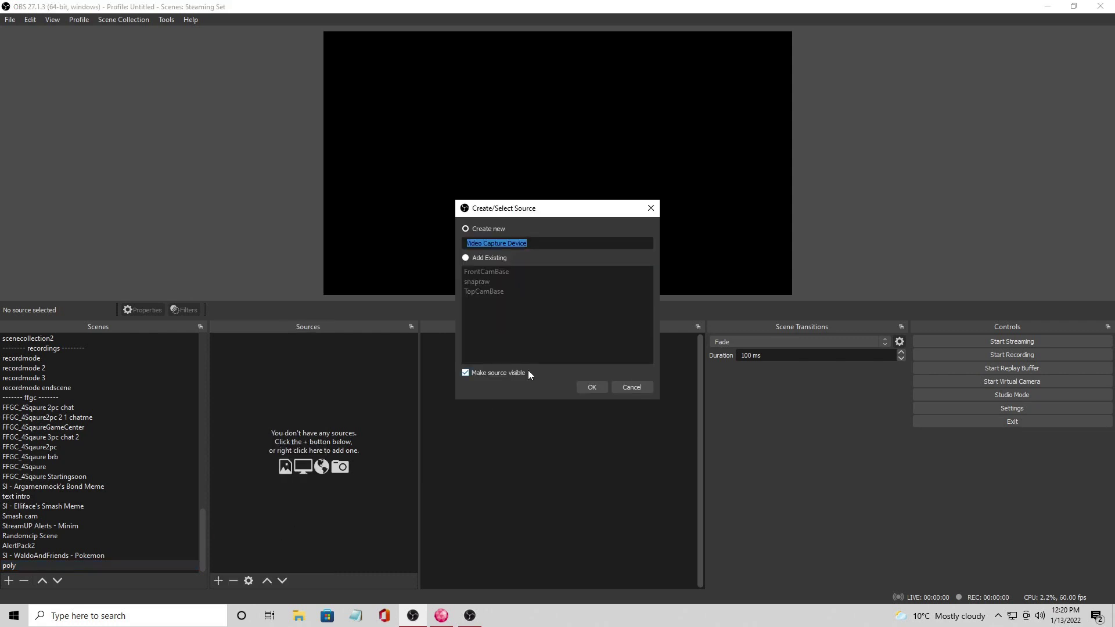
text(pp)
click(599, 387)
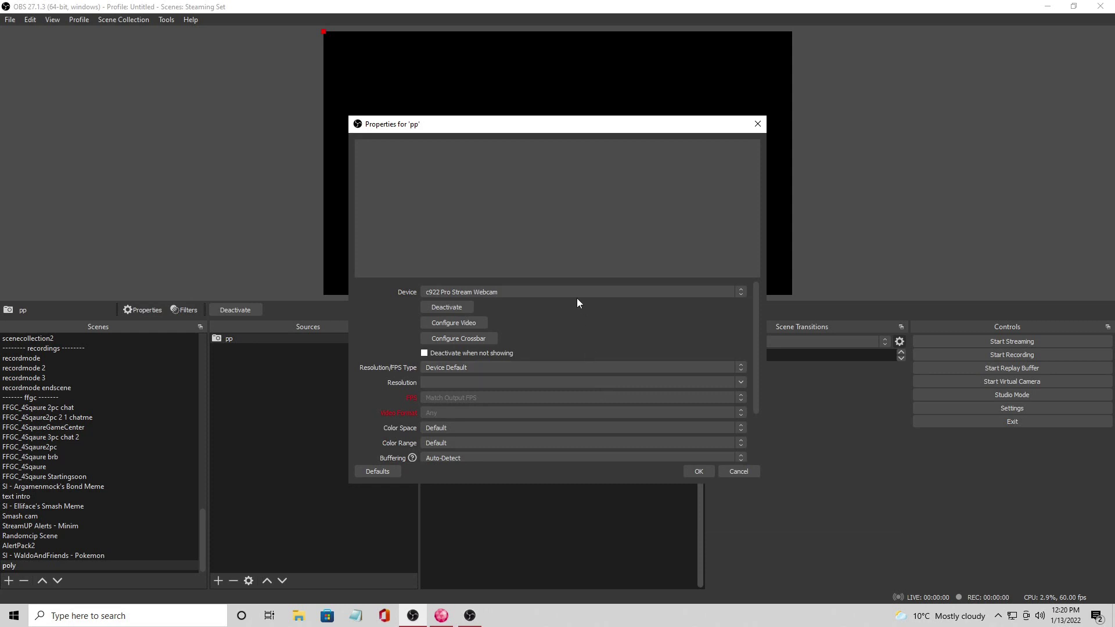
click(577, 294)
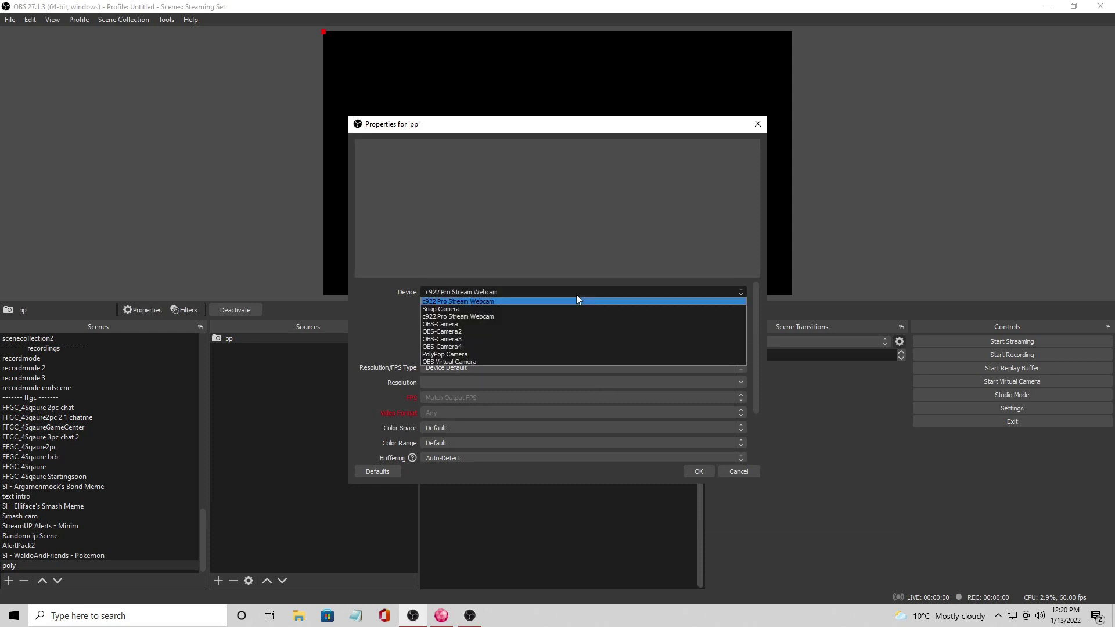
click(558, 353)
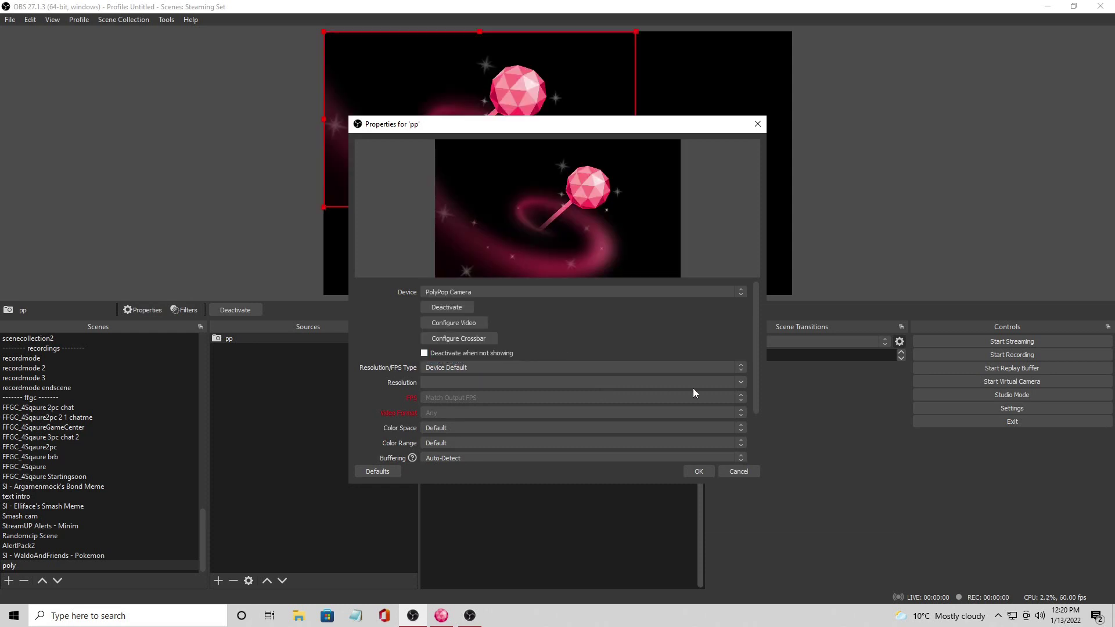
Review the pp source's resolution, color, buffering and audio output settings, and accept its properties
scroll(754, 365, down, 3)
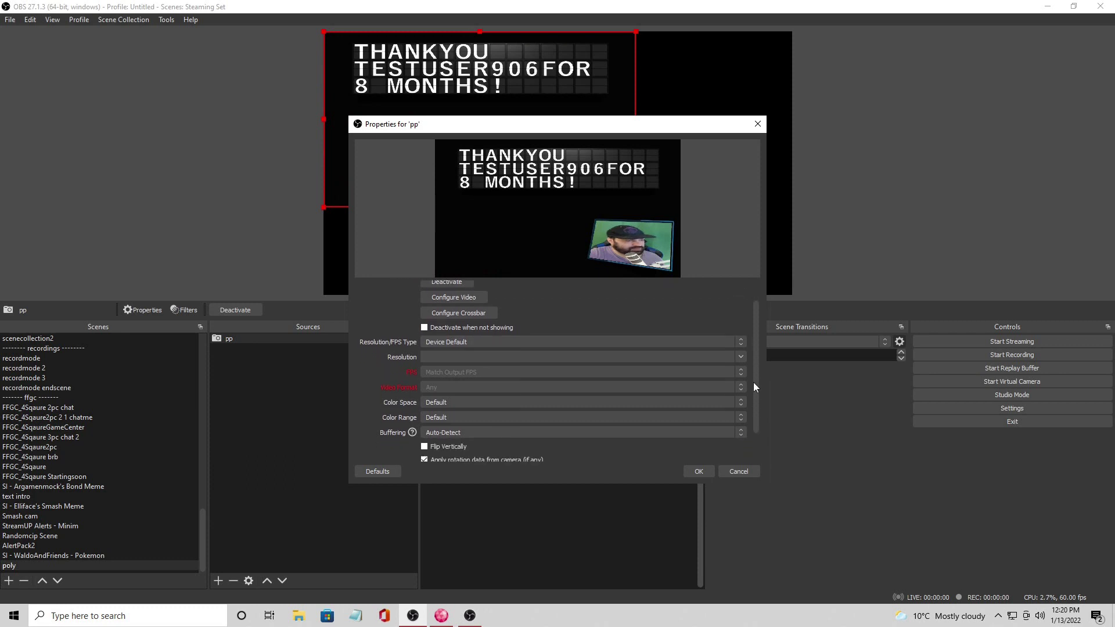
click(541, 405)
click(541, 399)
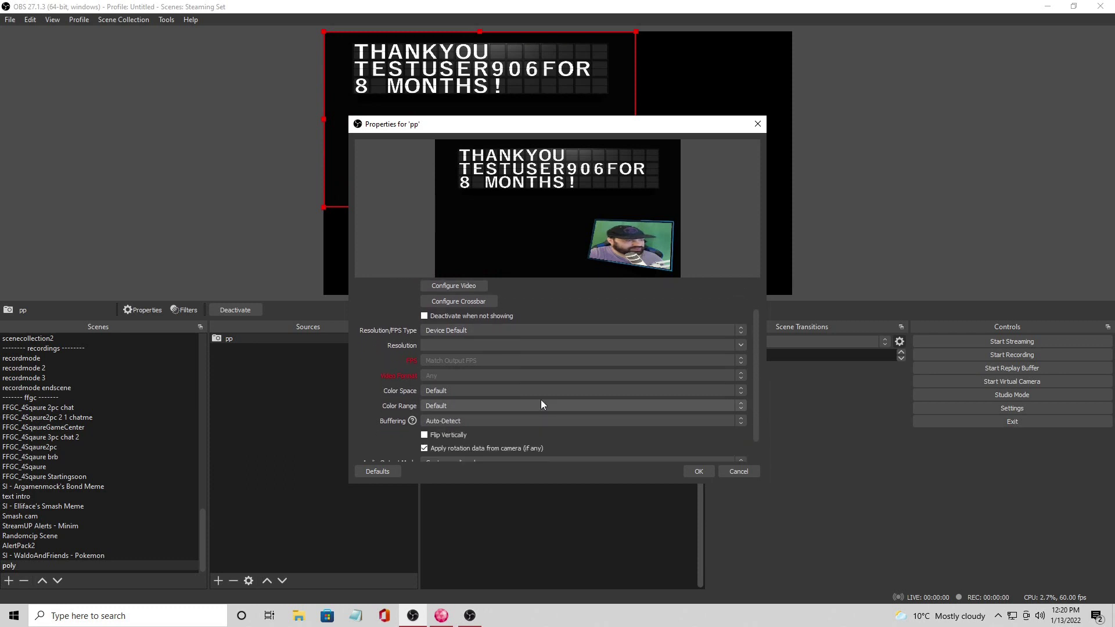
click(539, 388)
click(538, 388)
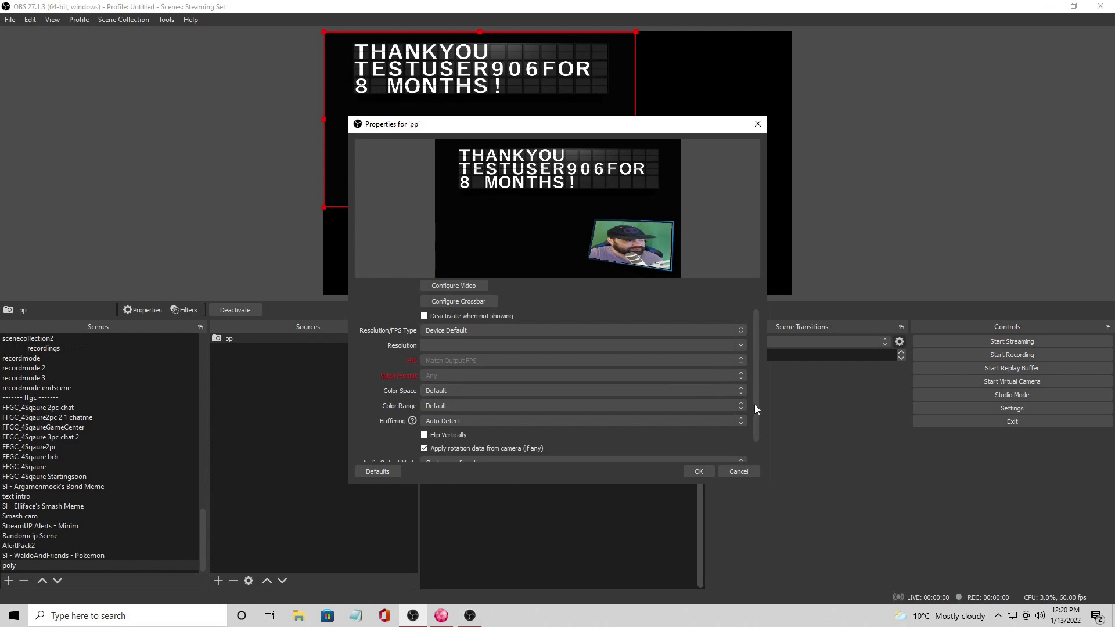
drag(755, 410, 755, 431)
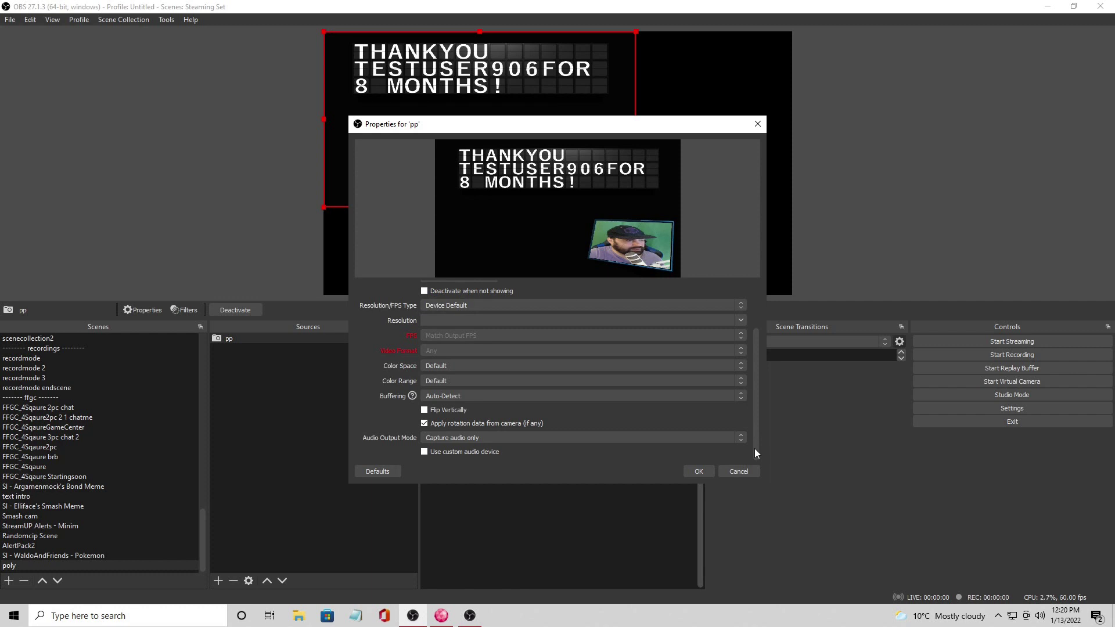
drag(755, 450, 756, 375)
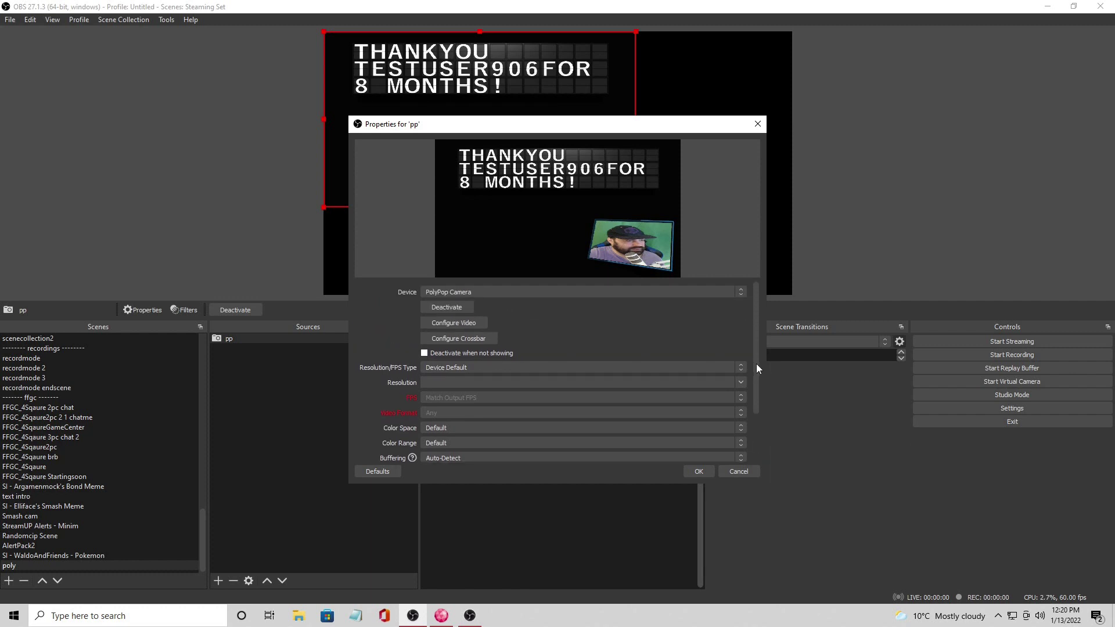
scroll(752, 367, down, 2)
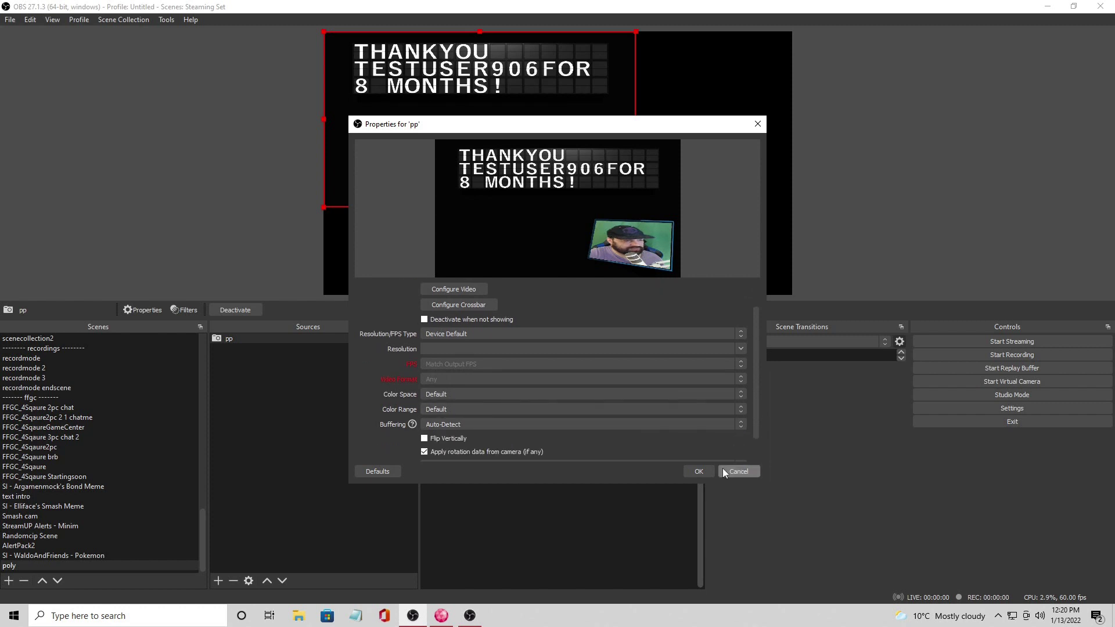
click(704, 469)
Enlarge the preview area and scale the pp source to fill the whole canvas
drag(542, 140, 699, 134)
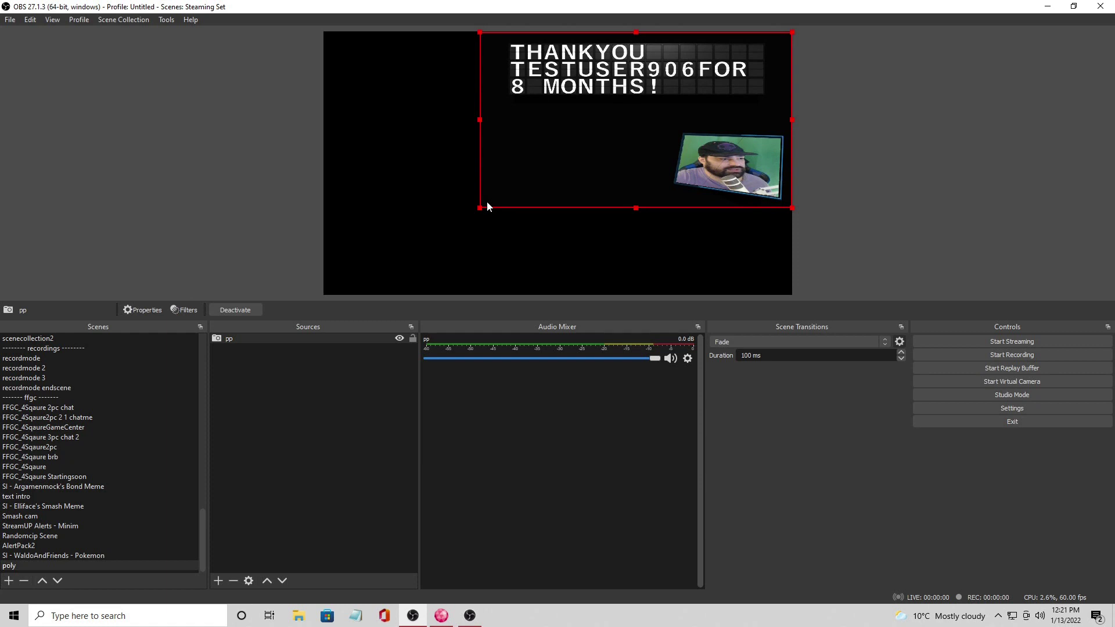
drag(471, 318, 468, 451)
drag(441, 295, 221, 426)
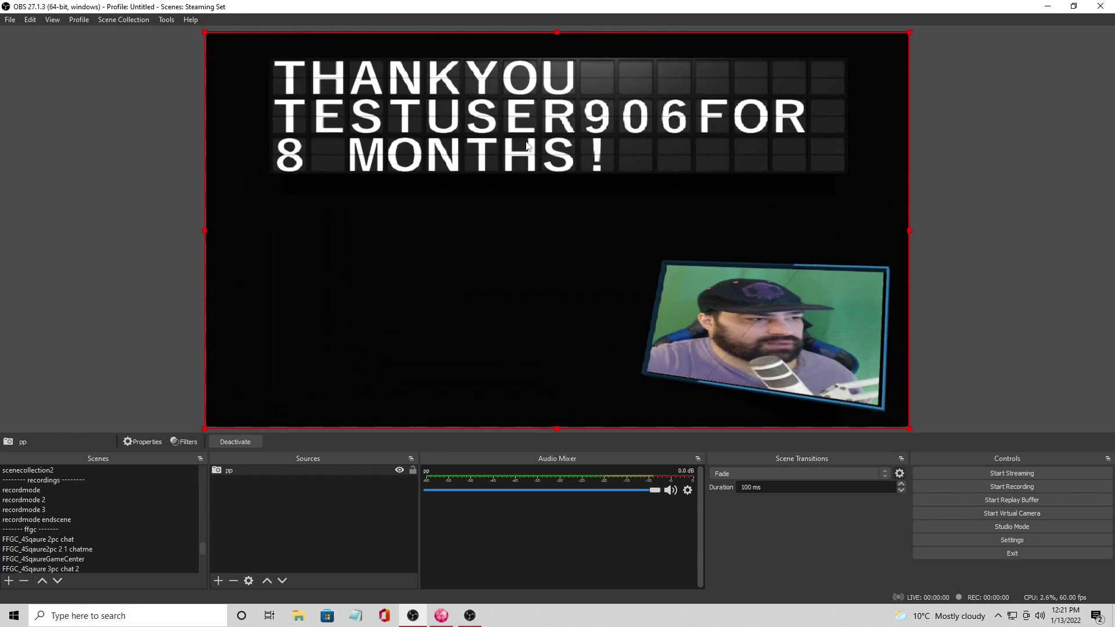